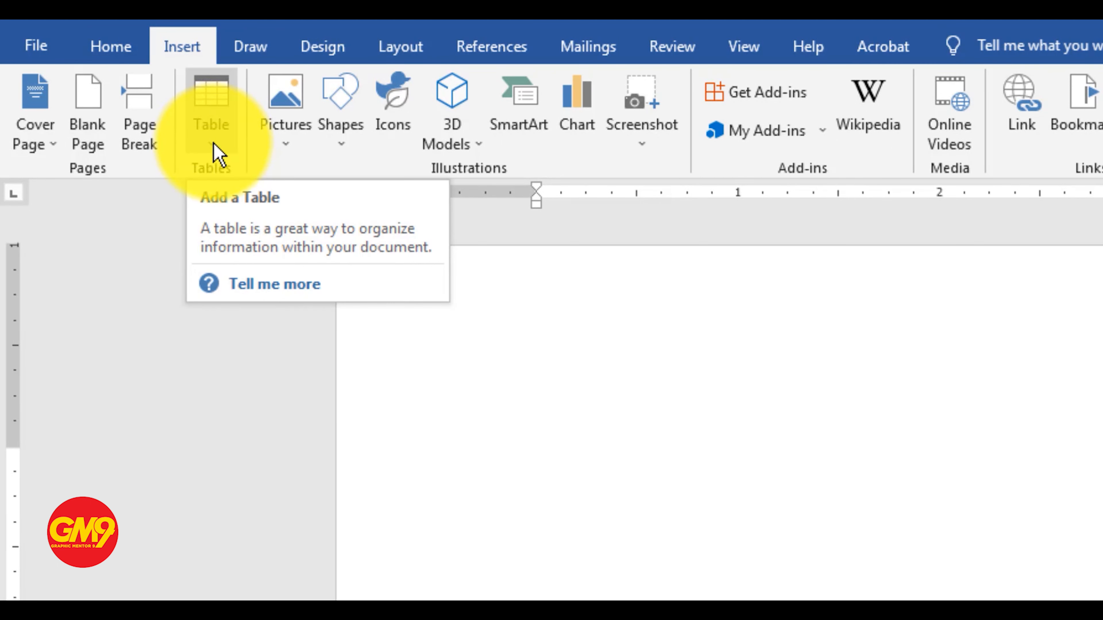
Insert a table with 8 columns and 4 rows into the blank document
{"action": "left_click", "coordinate": [217, 150]}
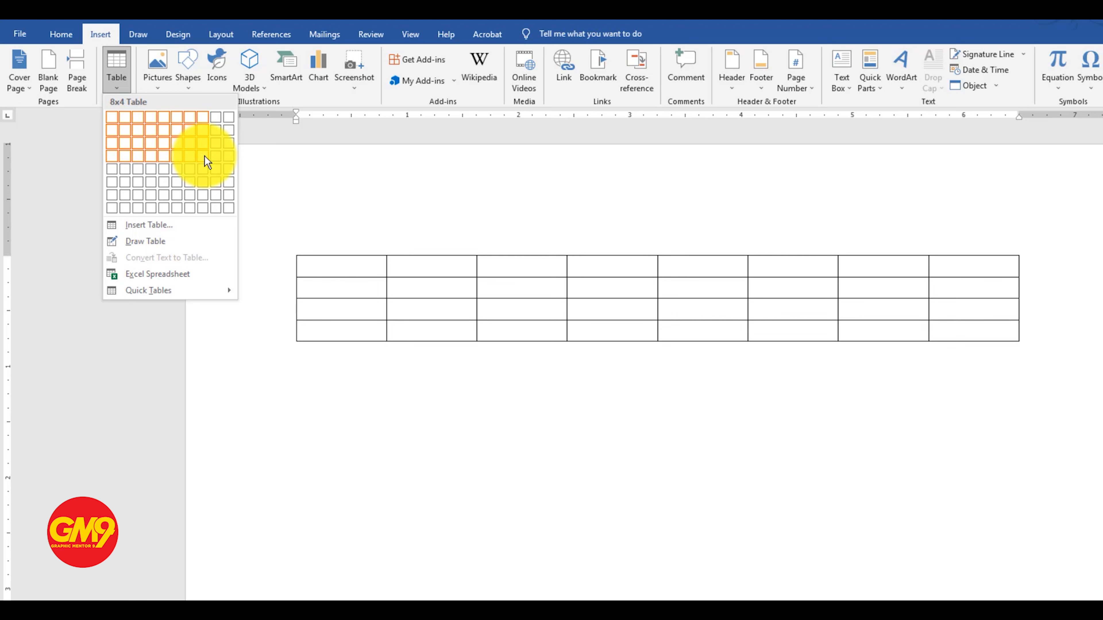
{"action": "left_click", "coordinate": [204, 155]}
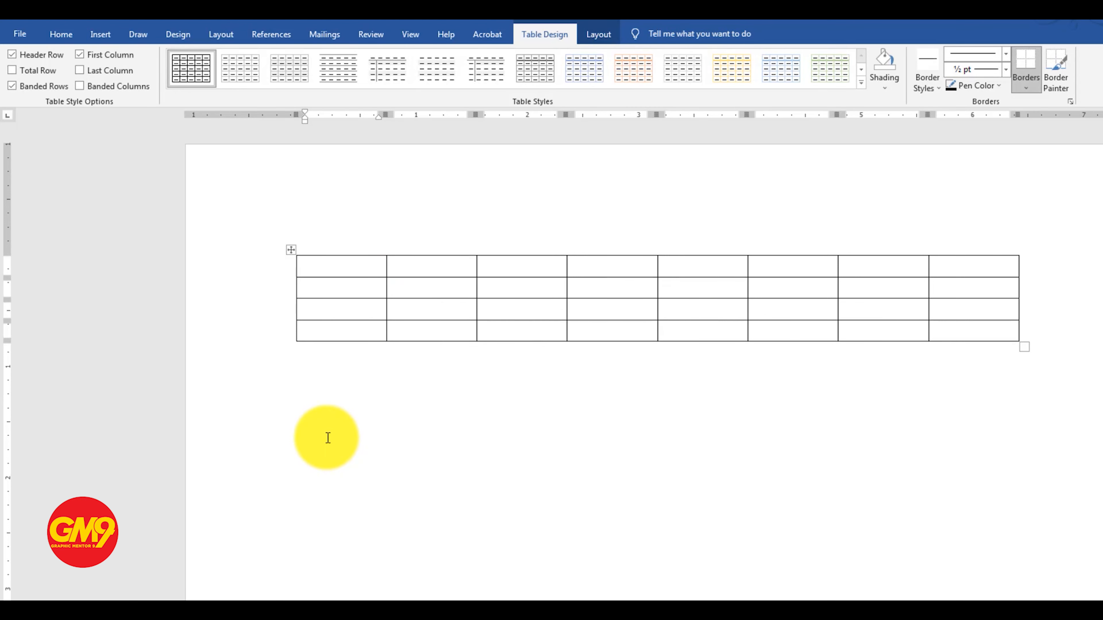
Insert a second table with 5 columns and 5 rows below the first one, using the dialog for entering the table size
{"action": "left_click", "coordinate": [331, 436]}
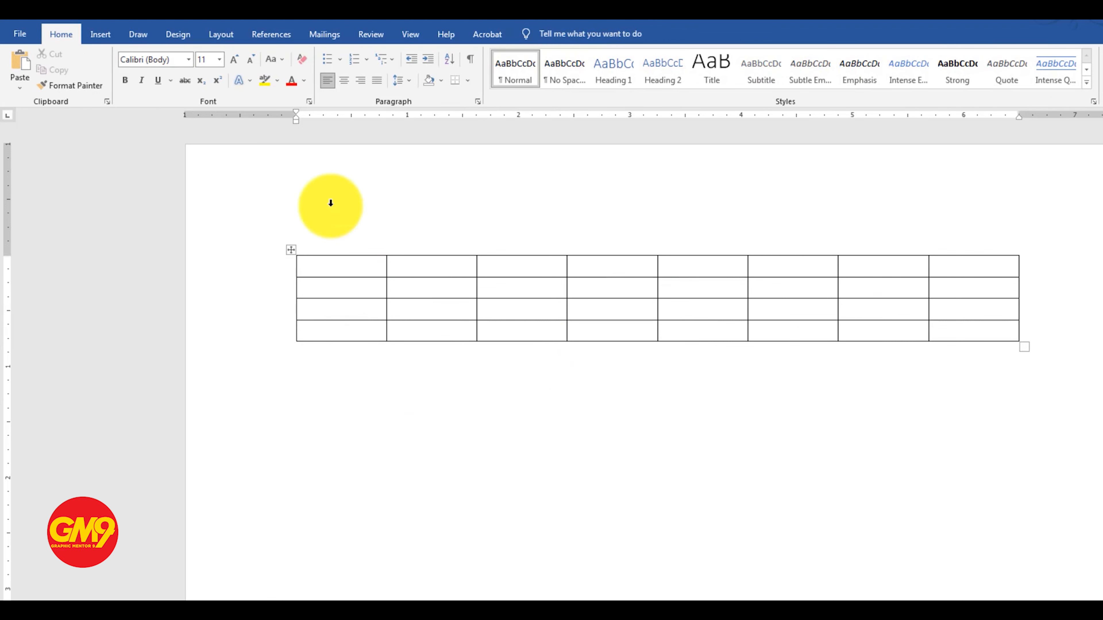
{"action": "left_click", "coordinate": [100, 35]}
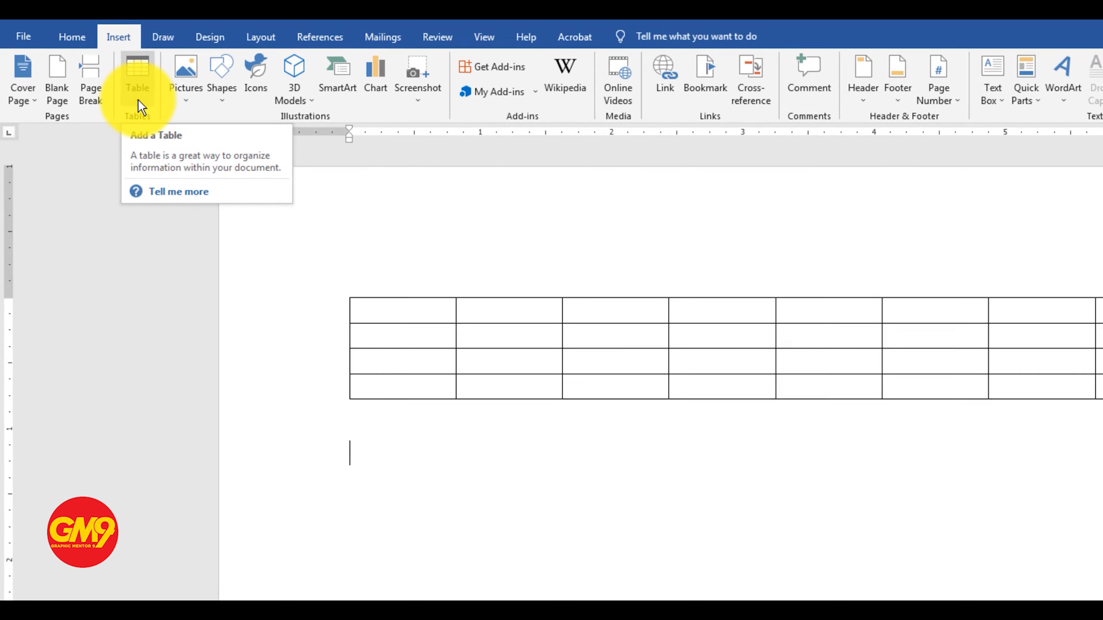
{"action": "left_click", "coordinate": [117, 89]}
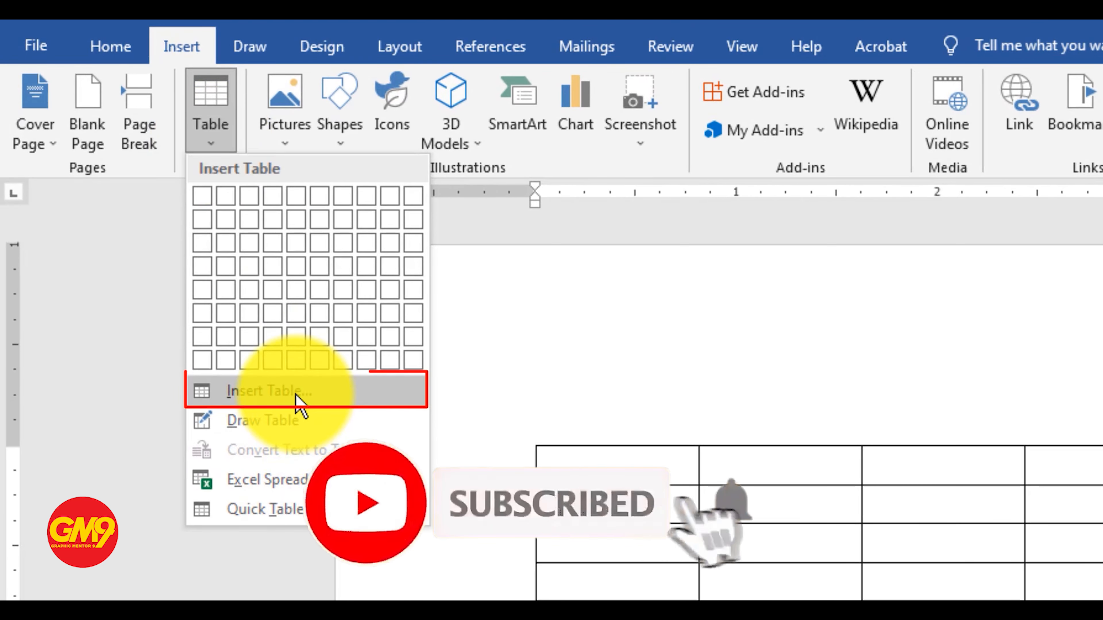
{"action": "left_click", "coordinate": [270, 396]}
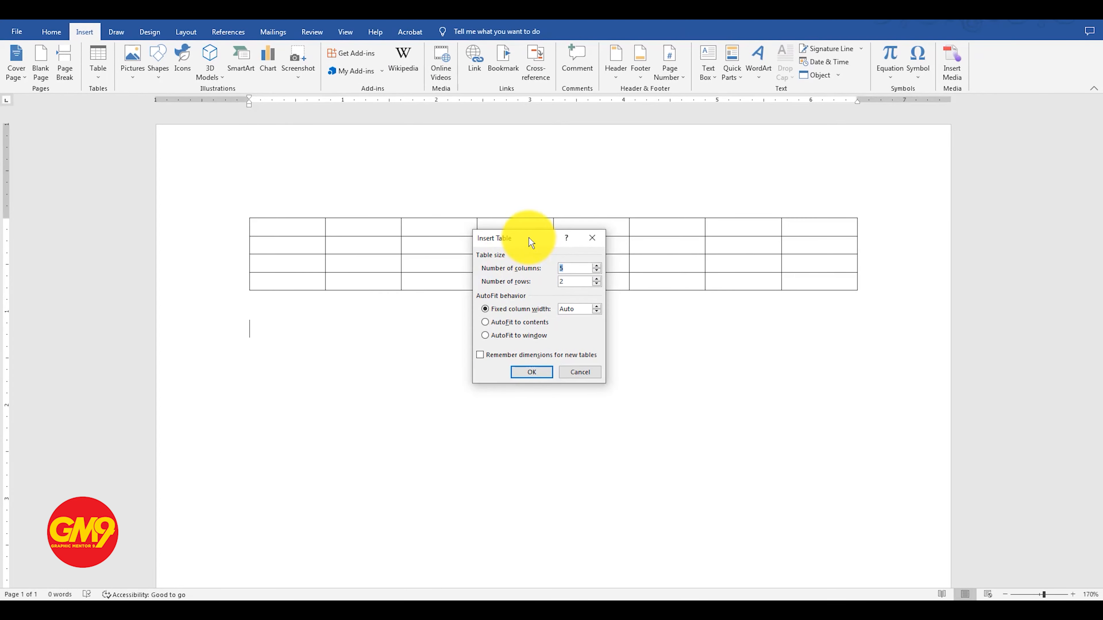
{"action": "left_click_drag", "start_coordinate": [528, 238], "coordinate": [438, 171]}
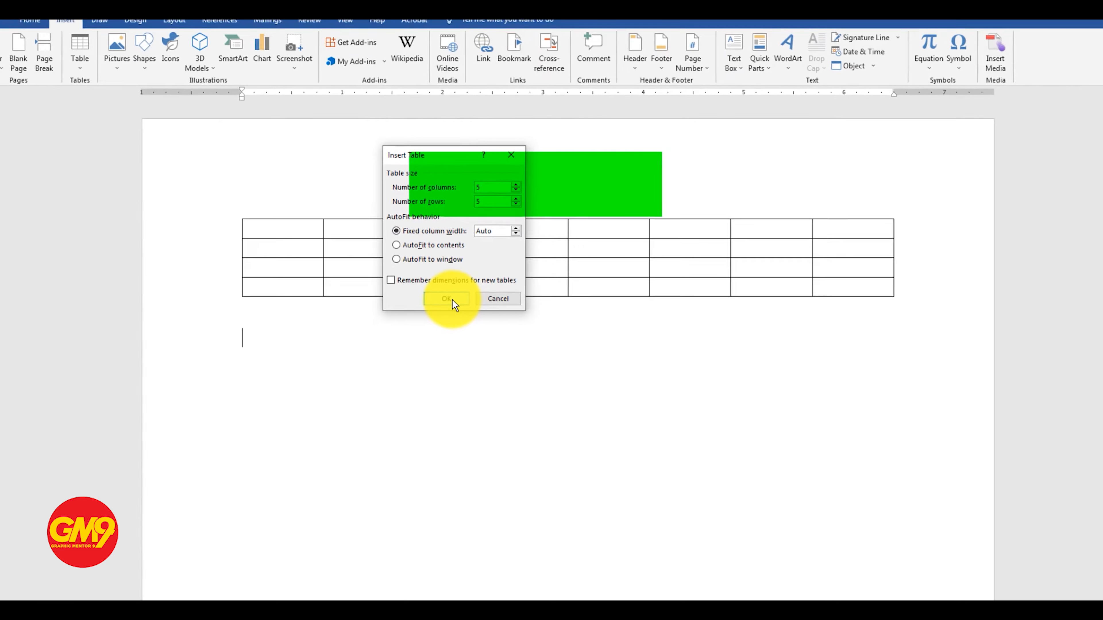
{"action": "left_click", "coordinate": [520, 372]}
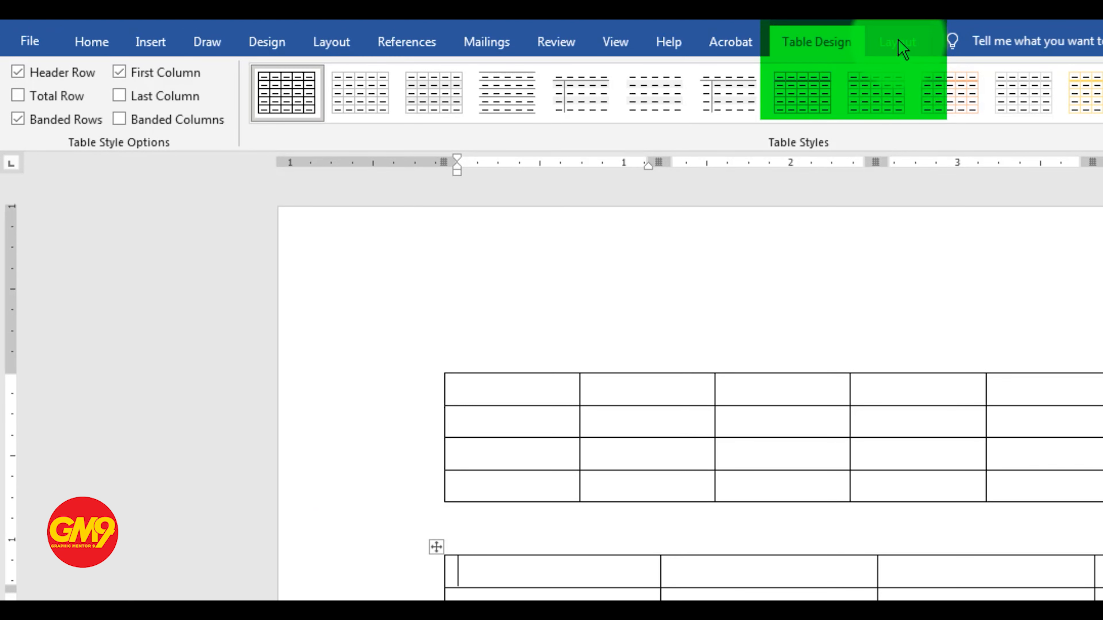
Review the table design and table layout options offered when the cursor is inside the second table, compared with outside it
{"action": "left_click", "coordinate": [905, 50]}
{"action": "left_click", "coordinate": [822, 44]}
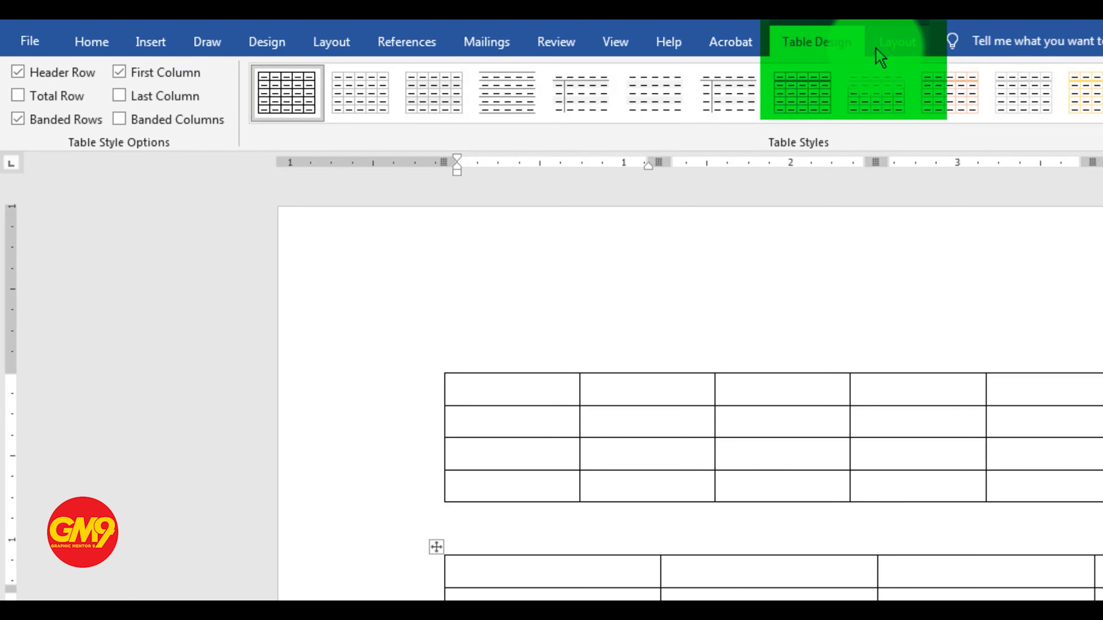
{"action": "left_click", "coordinate": [898, 44]}
{"action": "left_click", "coordinate": [832, 47]}
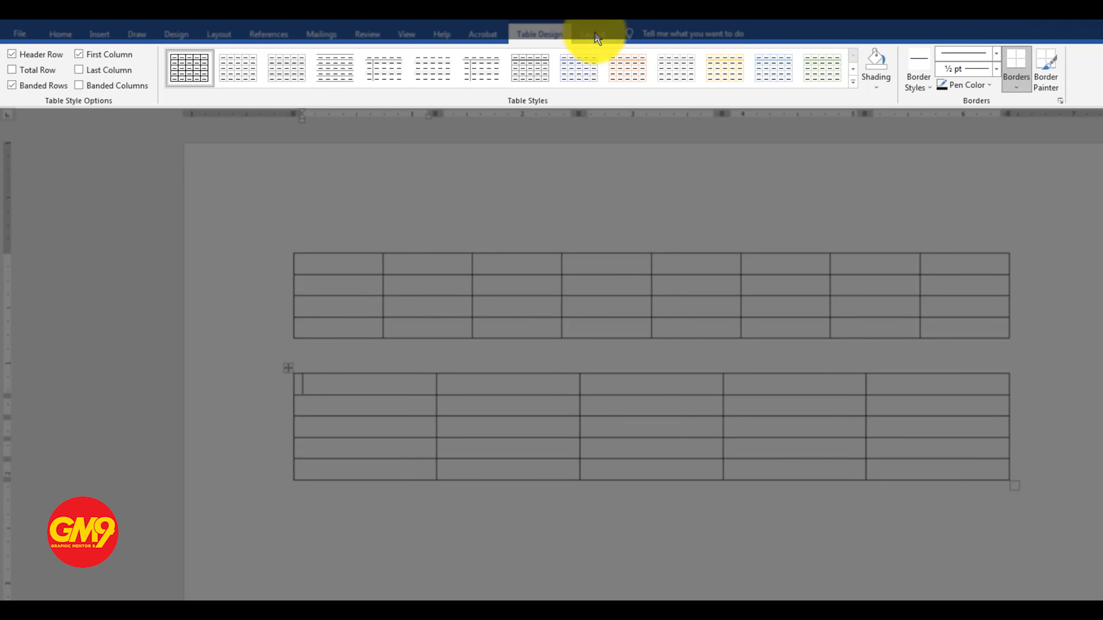
{"action": "left_click", "coordinate": [597, 38]}
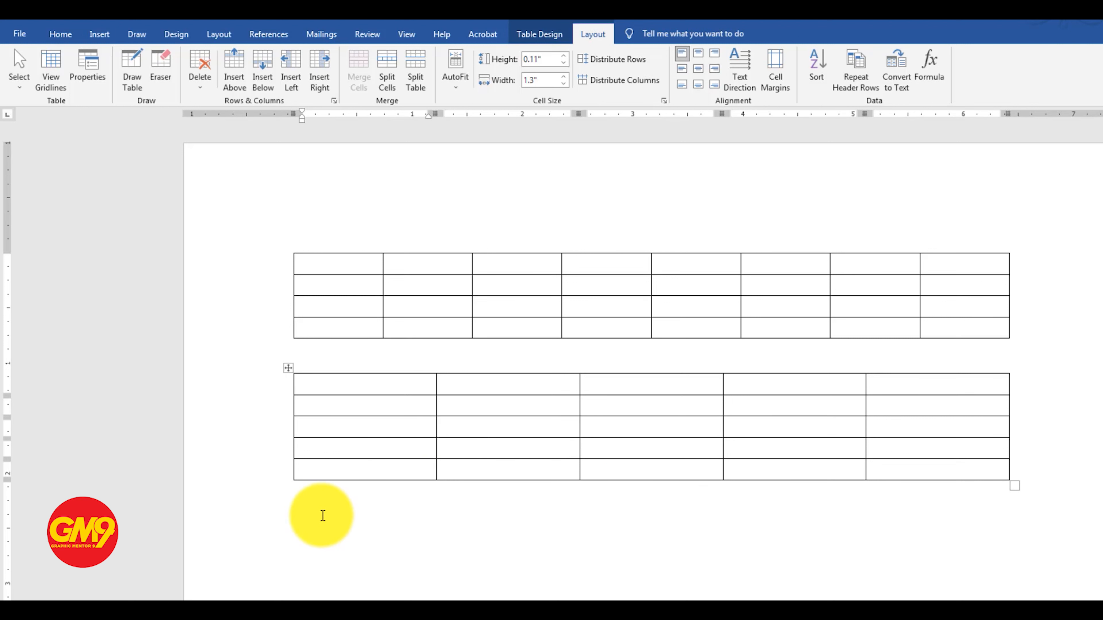
{"action": "left_click", "coordinate": [332, 511]}
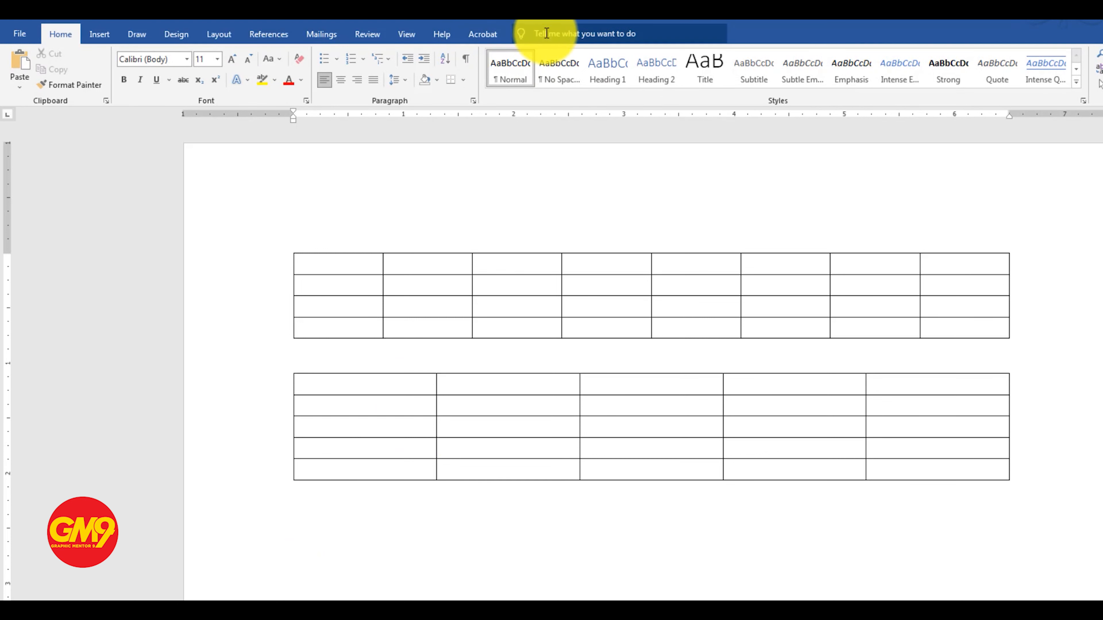
{"action": "left_click", "coordinate": [368, 384]}
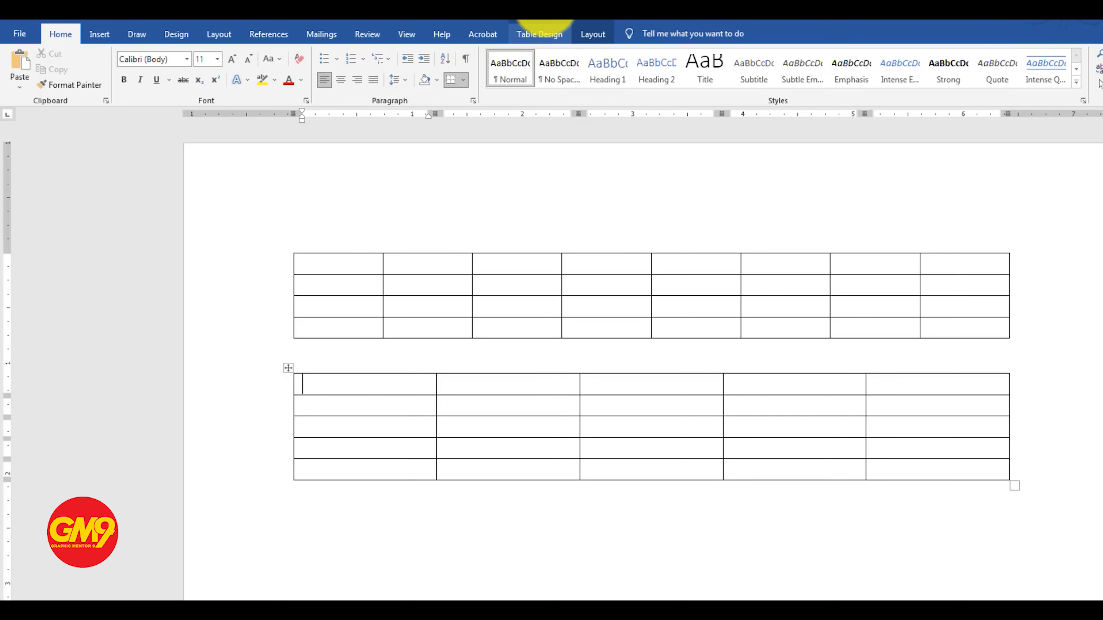
{"action": "left_click", "coordinate": [540, 34]}
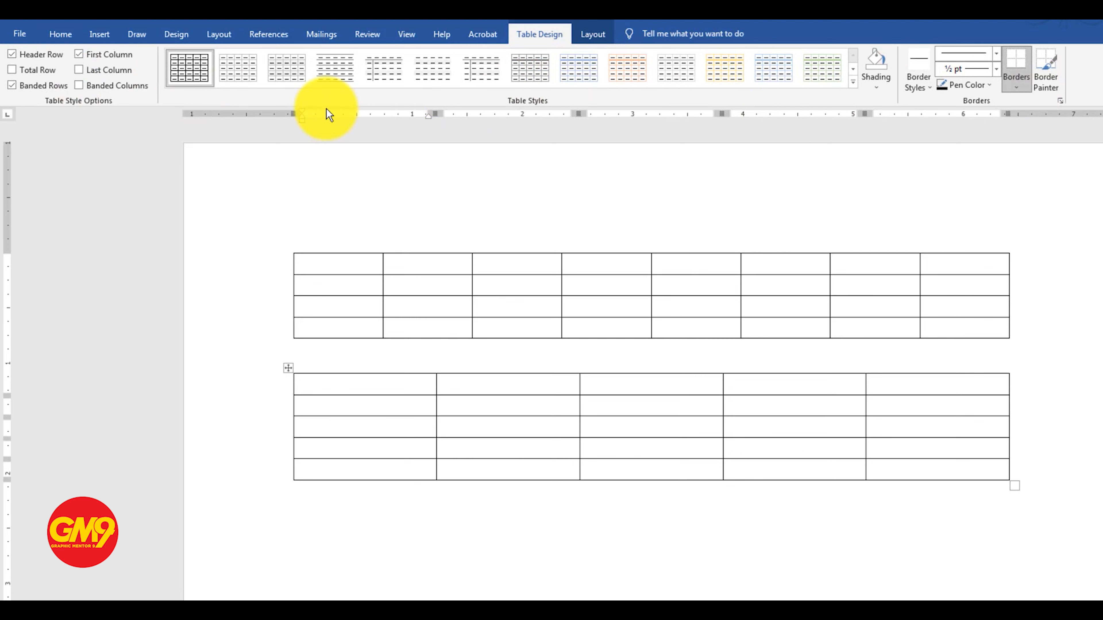
Select the first table's second column, and separately its whole second row
{"action": "left_click", "coordinate": [340, 271]}
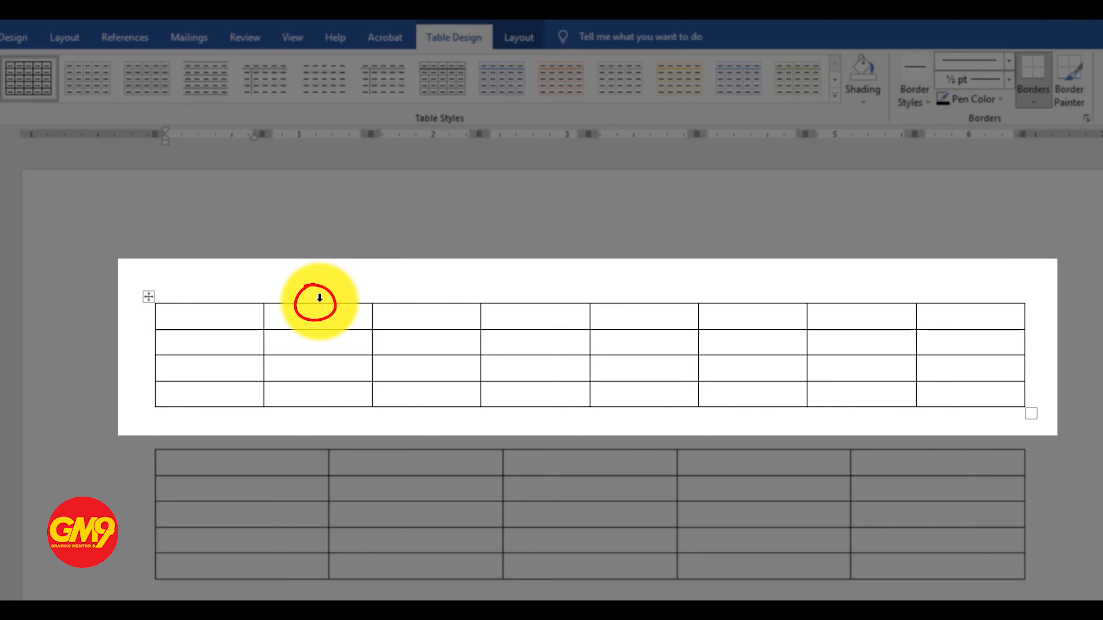
{"action": "left_click", "coordinate": [320, 297]}
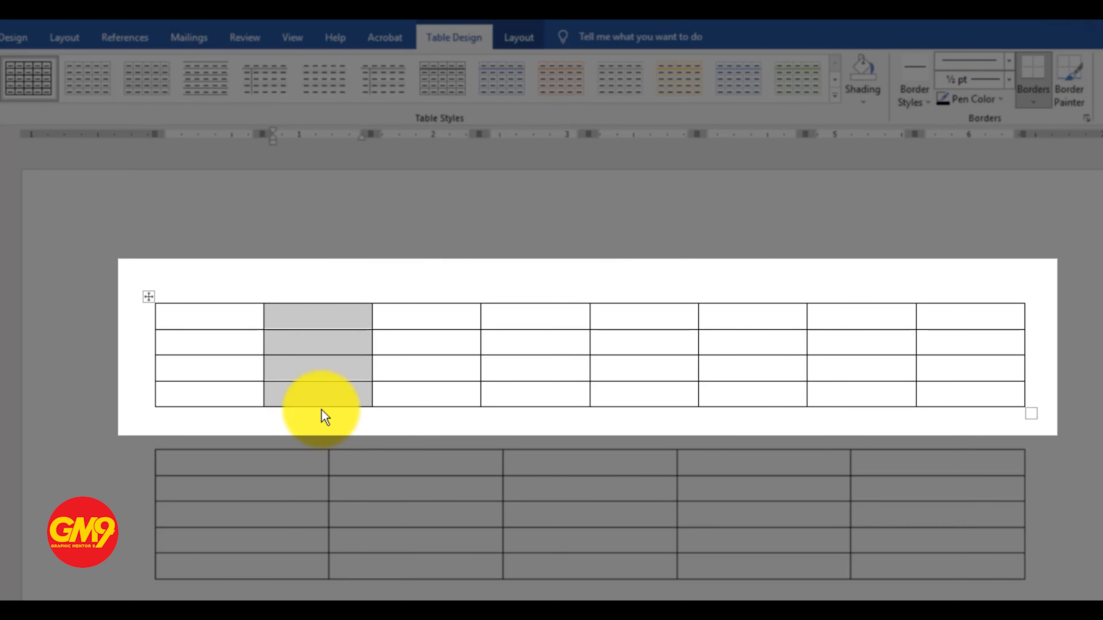
{"action": "left_click", "coordinate": [142, 344]}
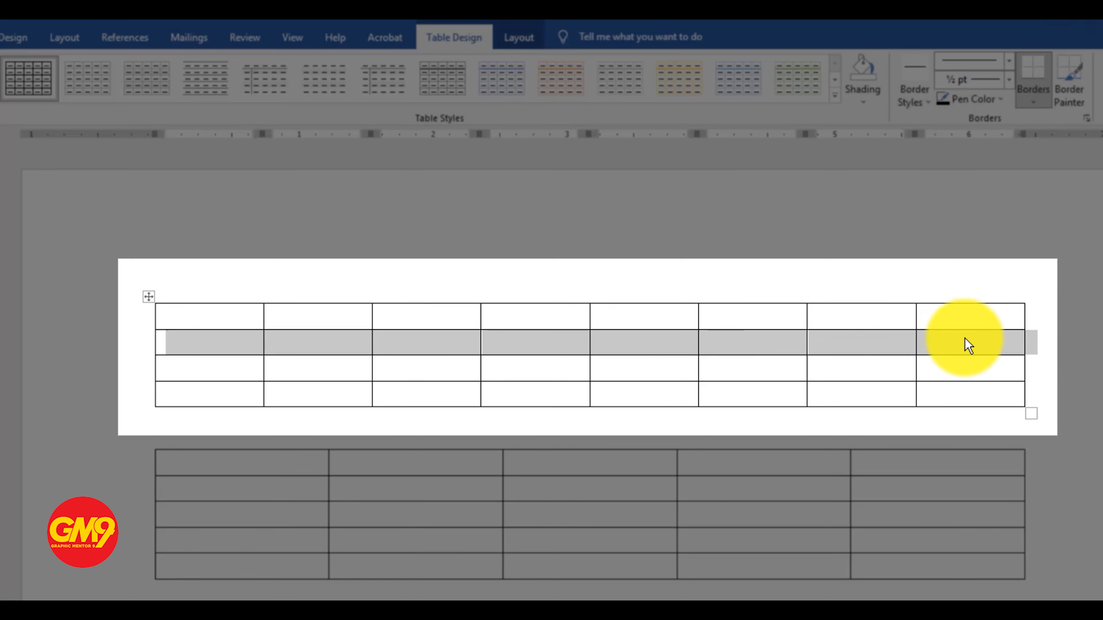
{"action": "left_click", "coordinate": [209, 347]}
Select every cell of the first table from its first to its last cell, and clear the selection again
{"action": "left_click_drag", "start_coordinate": [191, 324], "coordinate": [955, 390]}
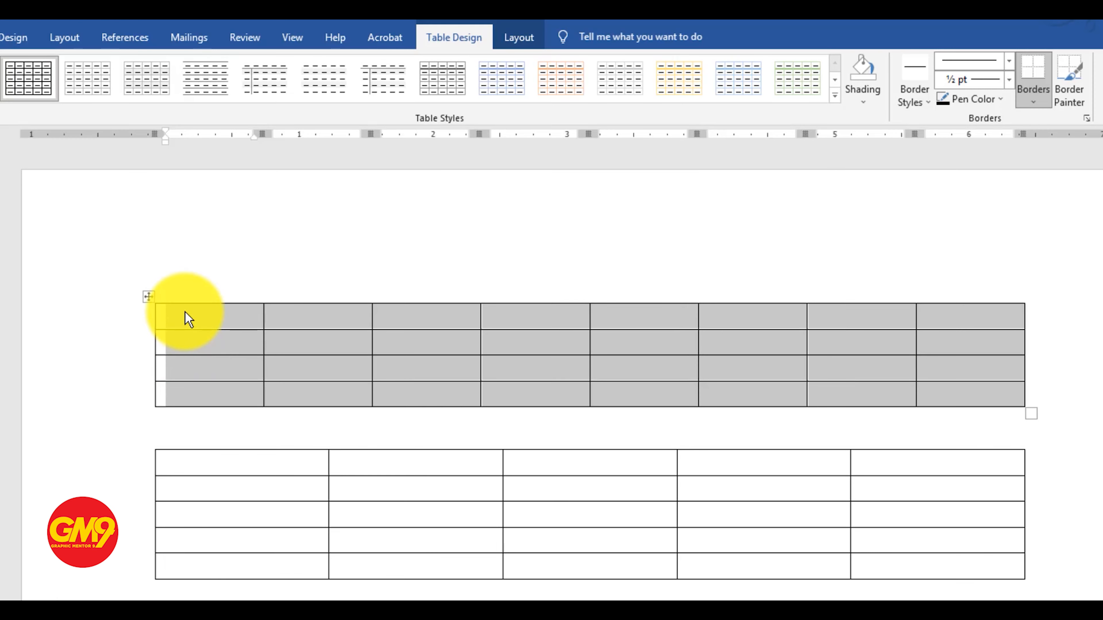
{"action": "left_click", "coordinate": [184, 319]}
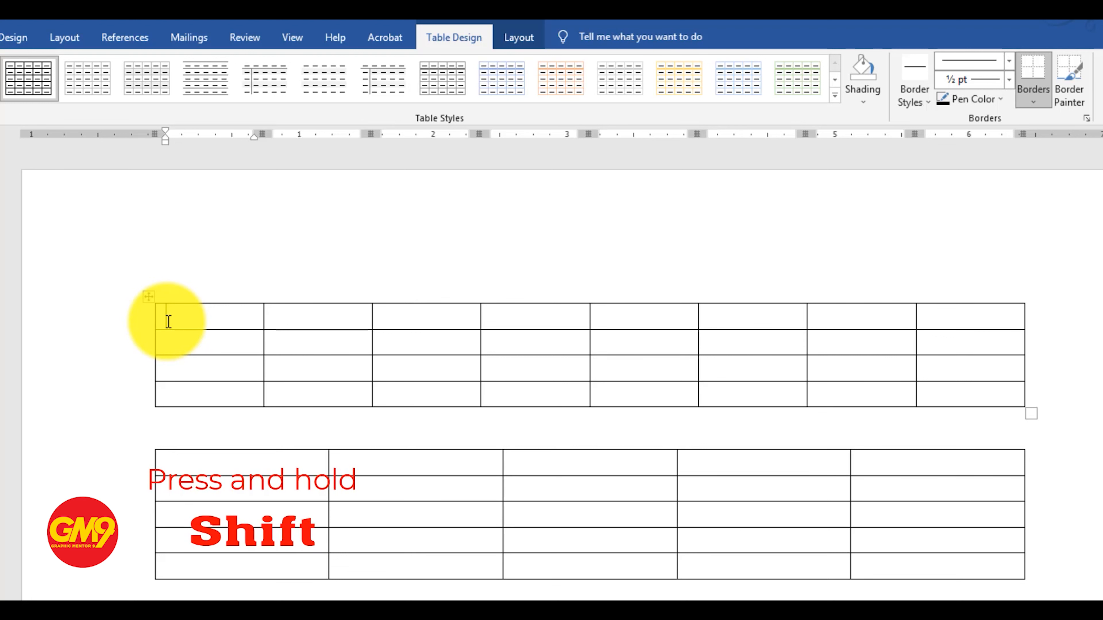
{"action": "left_click", "coordinate": [947, 403], "text": "shift"}
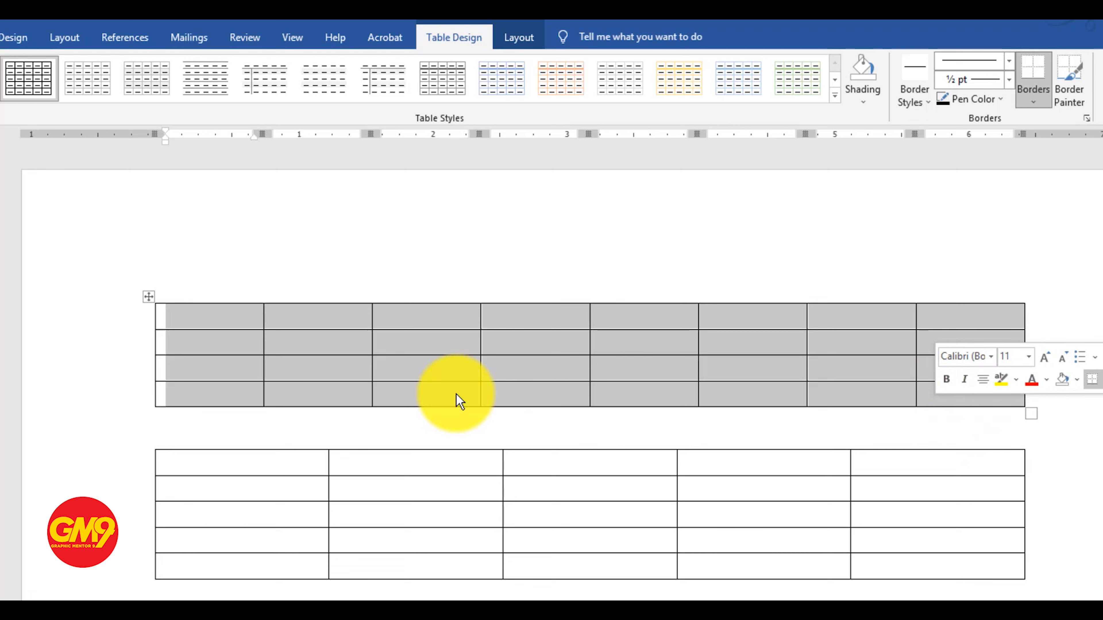
{"action": "left_click", "coordinate": [338, 350]}
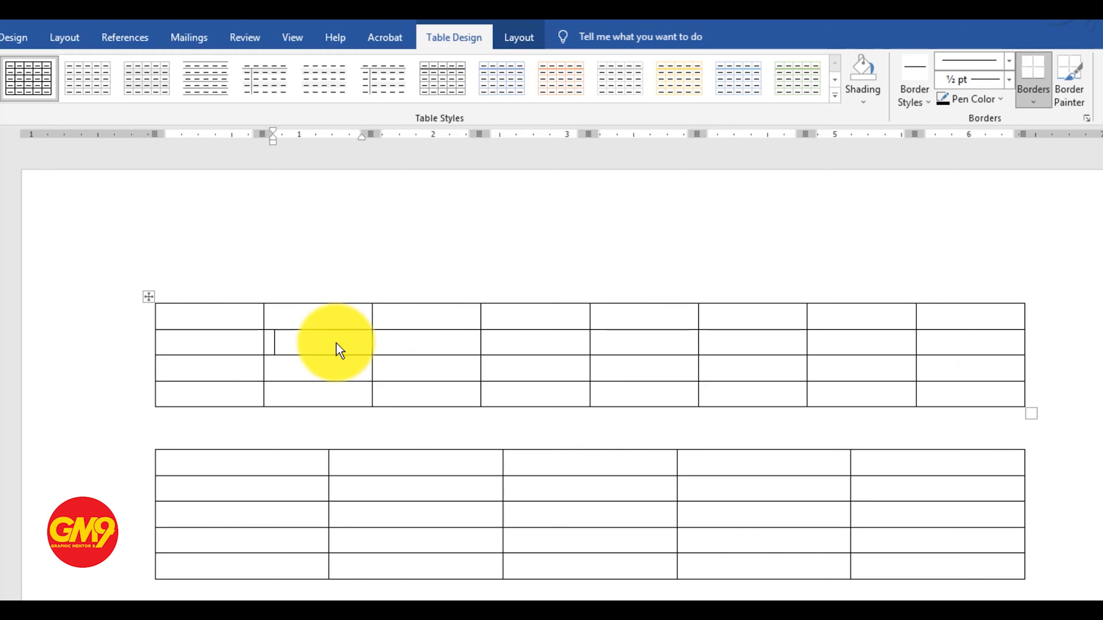
Apply the solid light-blue style with white dividing lines from the List Tables group to the whole first table
{"action": "left_click", "coordinate": [149, 297]}
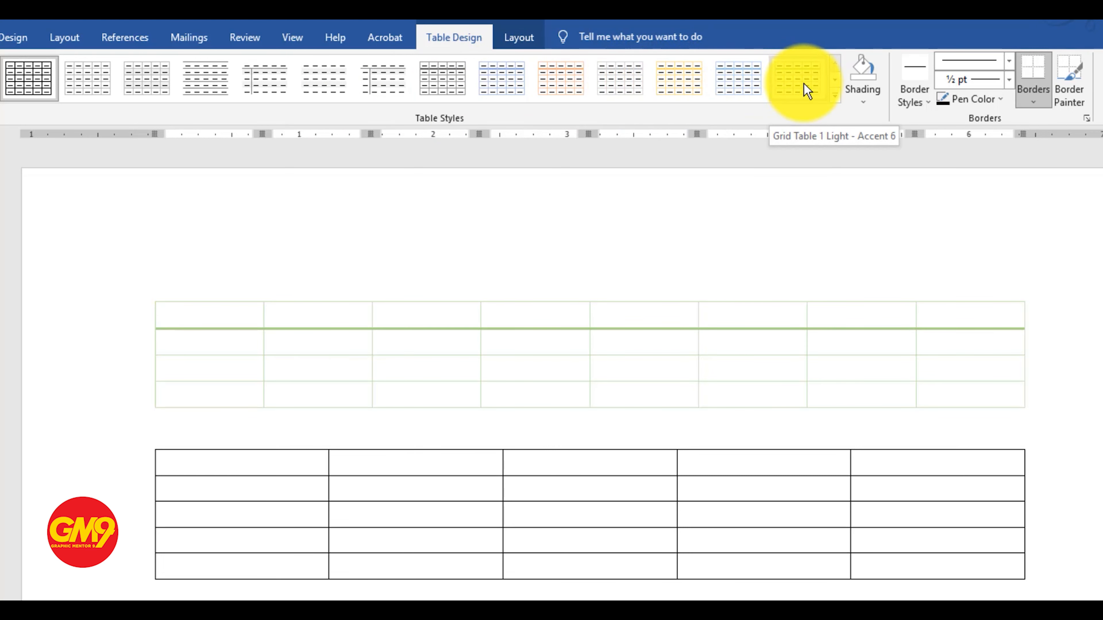
{"action": "left_click", "coordinate": [835, 95]}
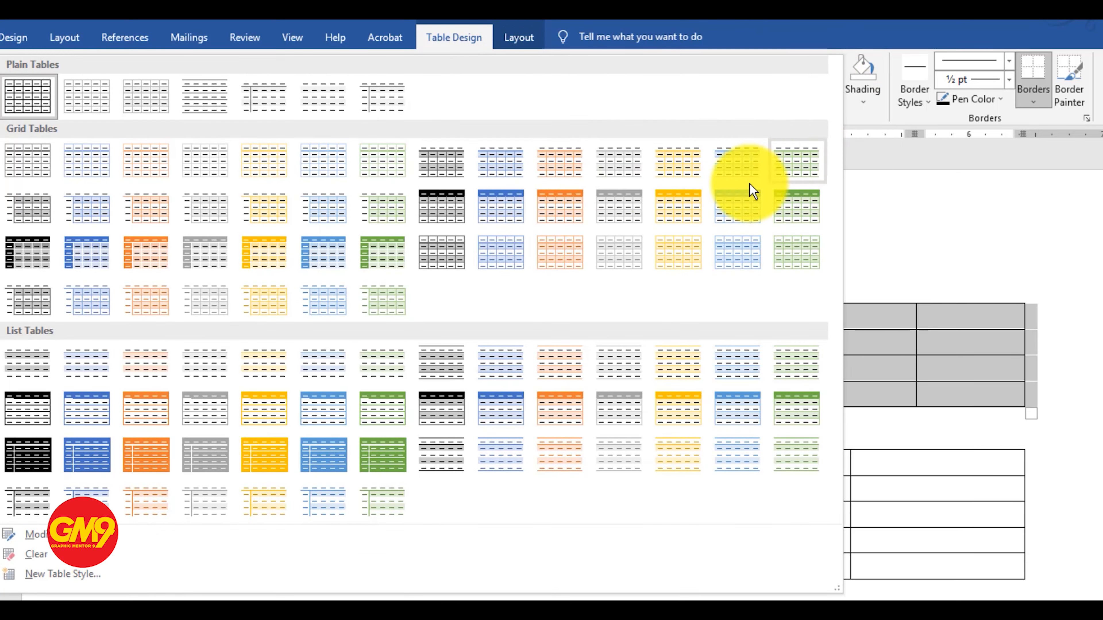
{"action": "left_click", "coordinate": [832, 32]}
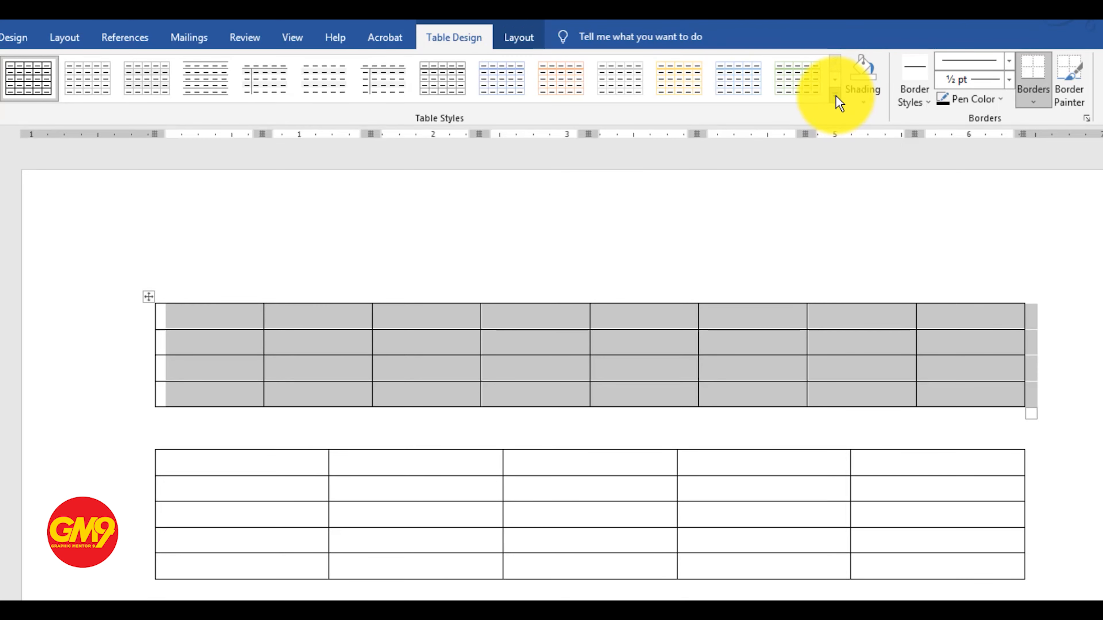
{"action": "left_click", "coordinate": [839, 99]}
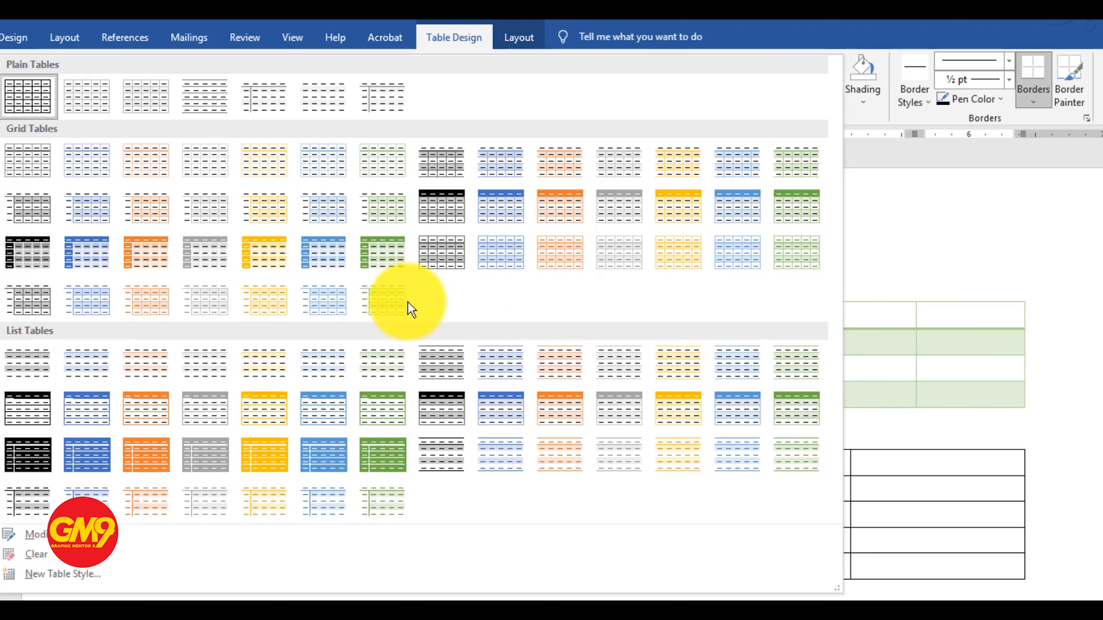
{"action": "left_click", "coordinate": [325, 306]}
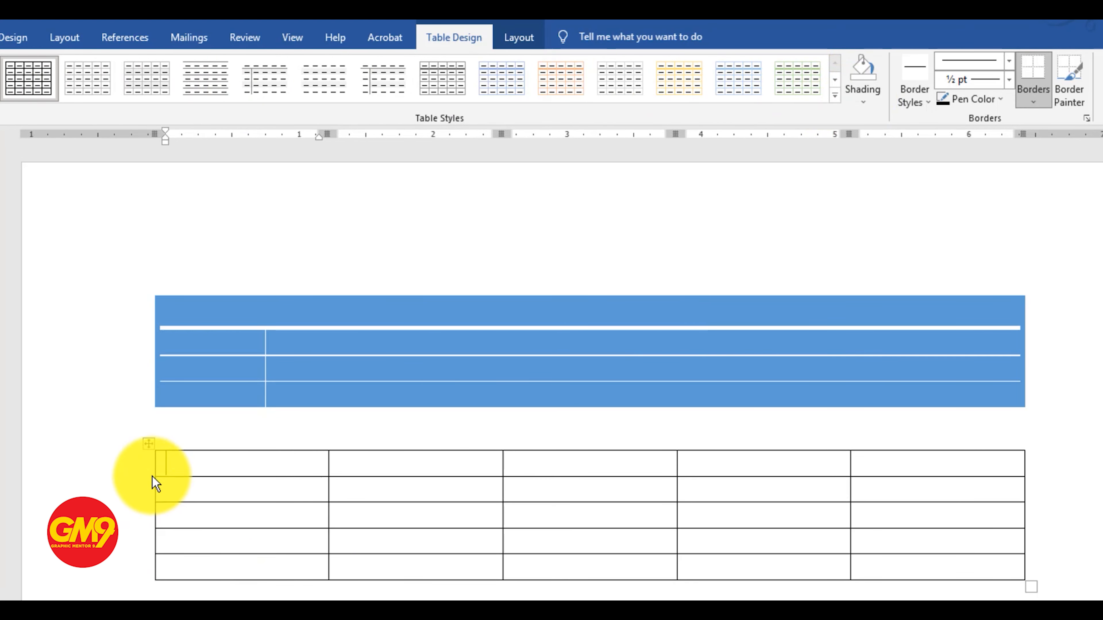
Shade the header row of the second table light grey and clear the row selection
{"action": "left_click", "coordinate": [142, 476]}
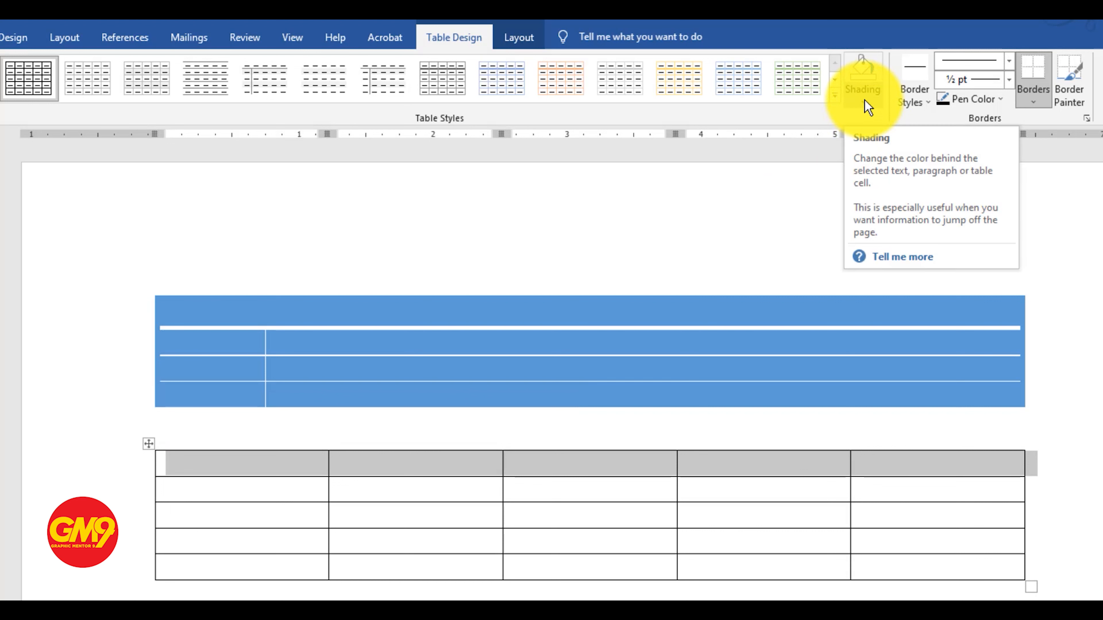
{"action": "left_click", "coordinate": [867, 104]}
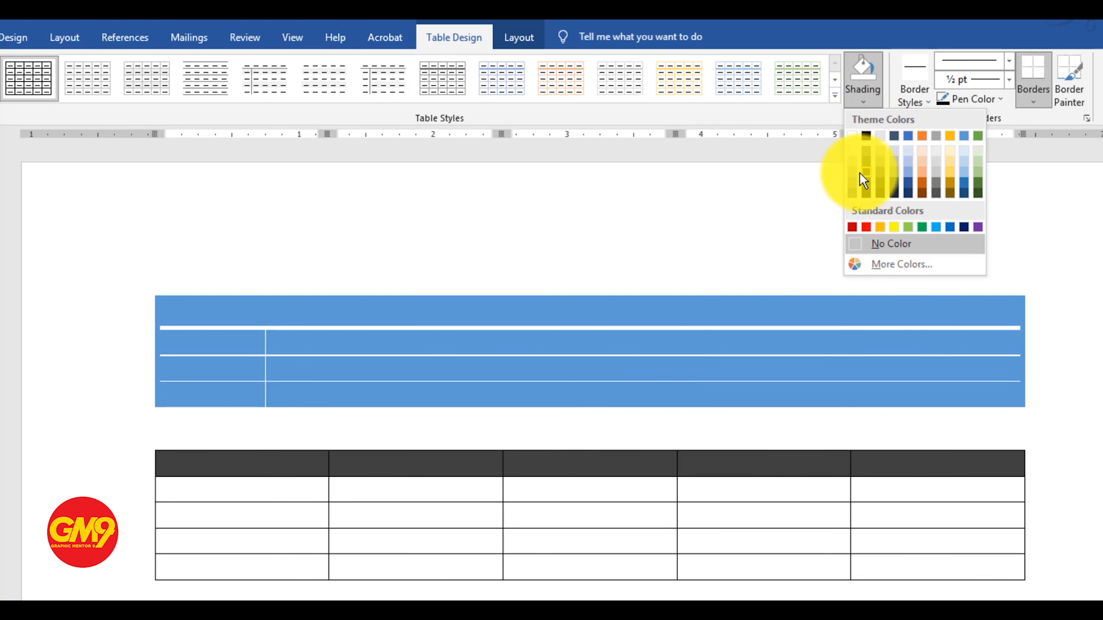
{"action": "left_click", "coordinate": [853, 172]}
{"action": "left_click", "coordinate": [417, 559]}
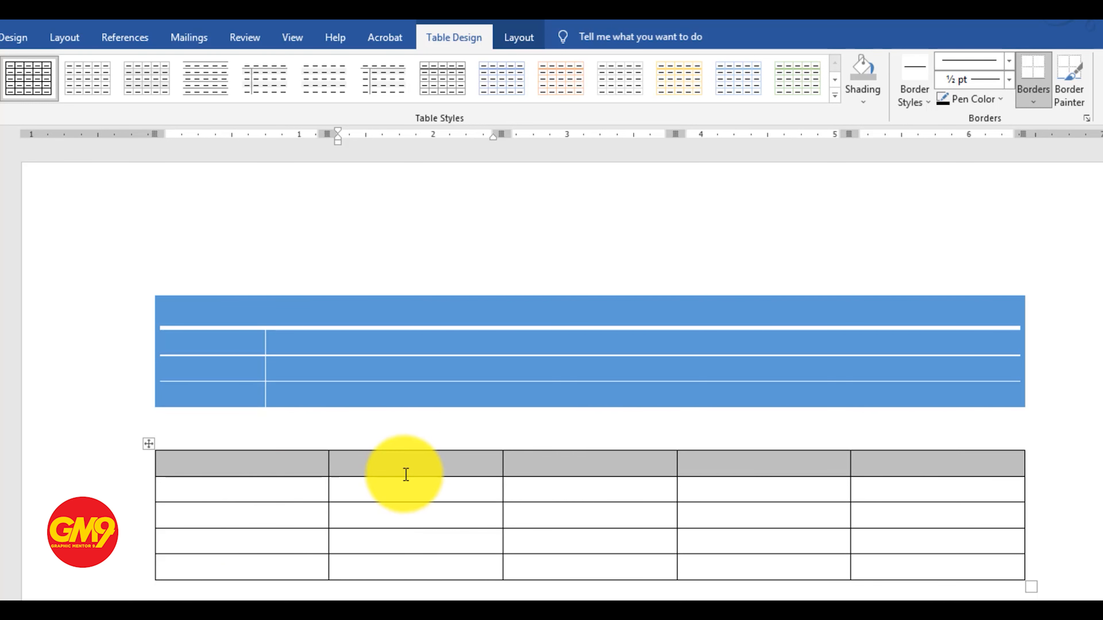
Remove the right border from the whole second table
{"action": "left_click", "coordinate": [149, 443]}
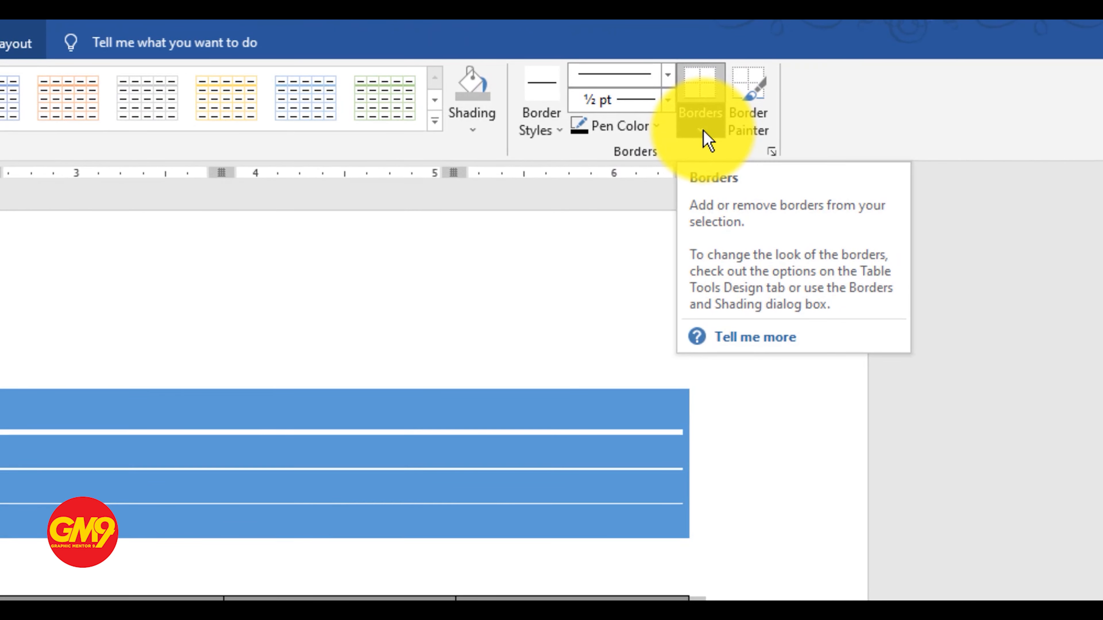
{"action": "left_click", "coordinate": [700, 130]}
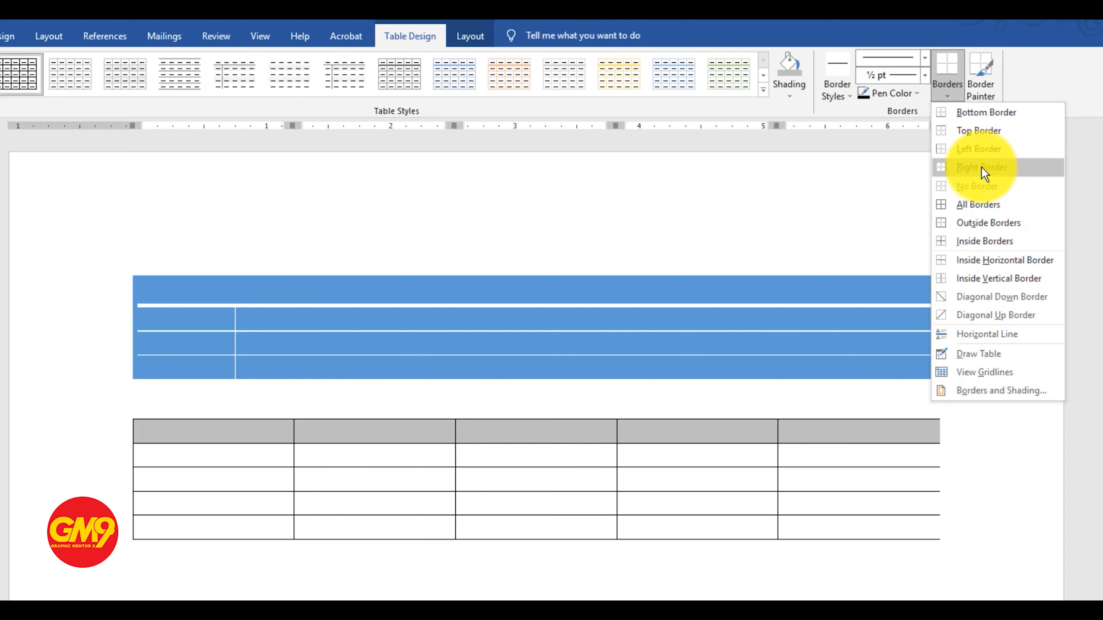
{"action": "left_click", "coordinate": [982, 169]}
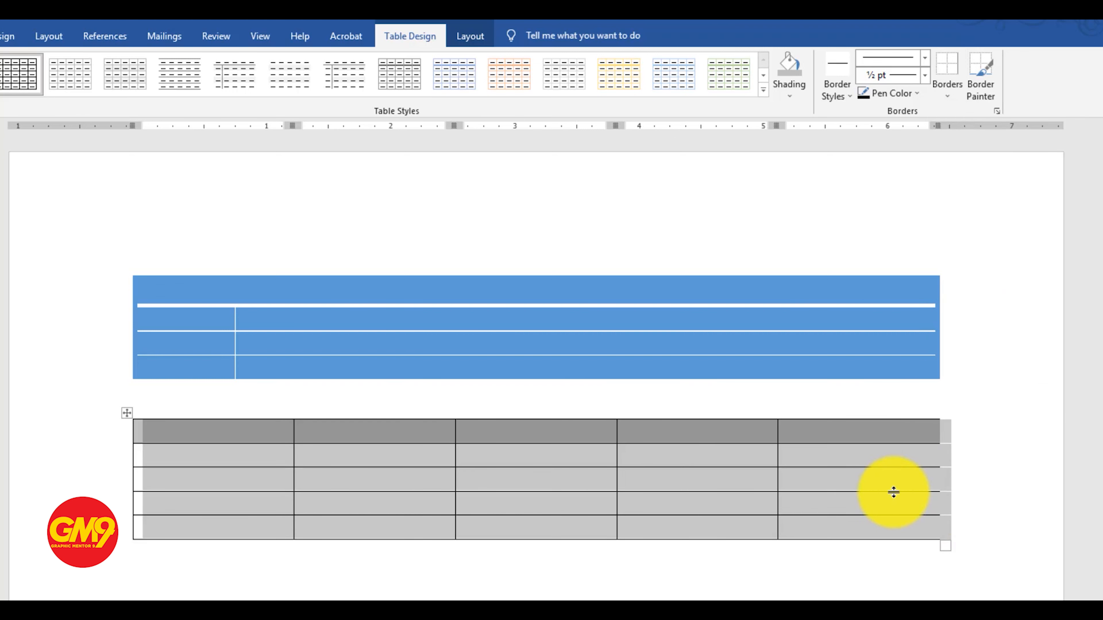
{"action": "left_click", "coordinate": [909, 460]}
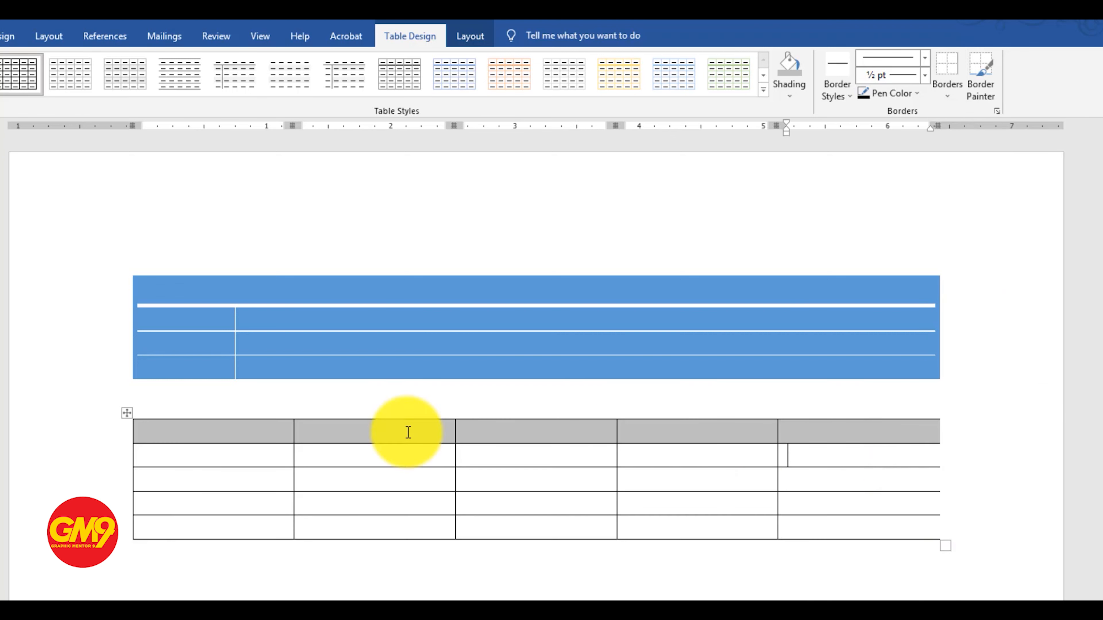
Restore the right border on the whole second table
{"action": "left_click", "coordinate": [127, 412]}
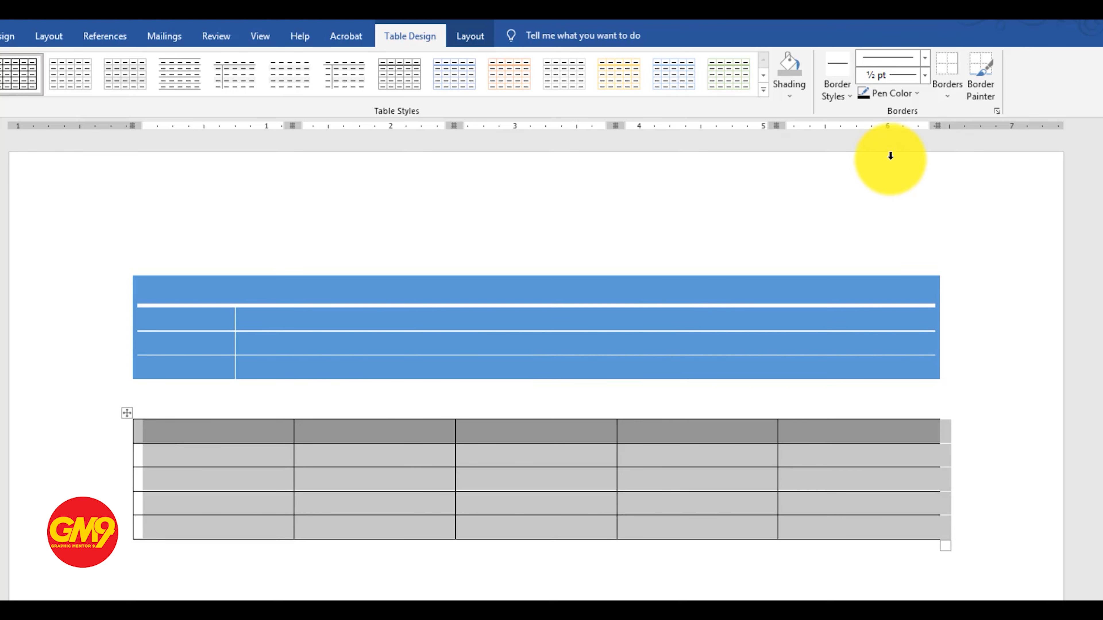
{"action": "left_click", "coordinate": [947, 93]}
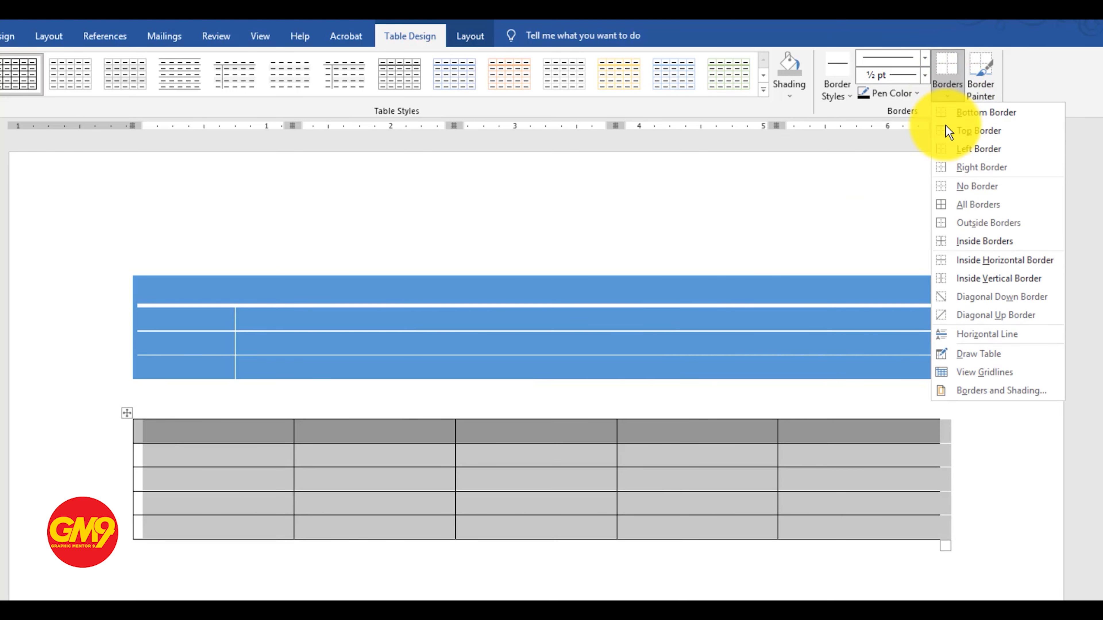
{"action": "left_click", "coordinate": [992, 169]}
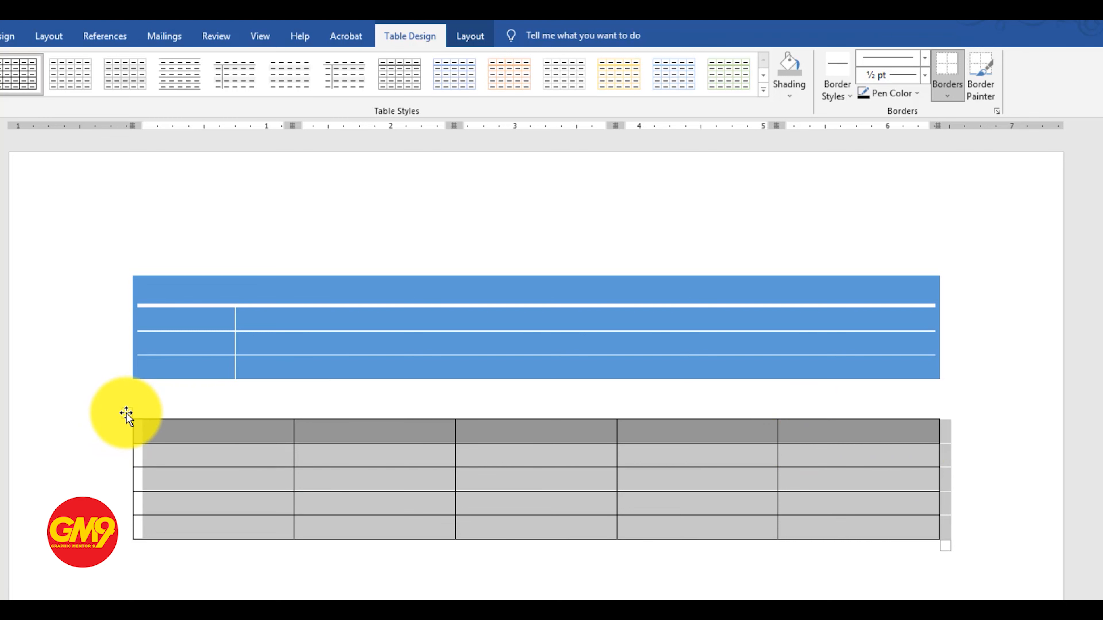
Remove all borders from the whole second table and clear the selection
{"action": "left_click", "coordinate": [950, 97]}
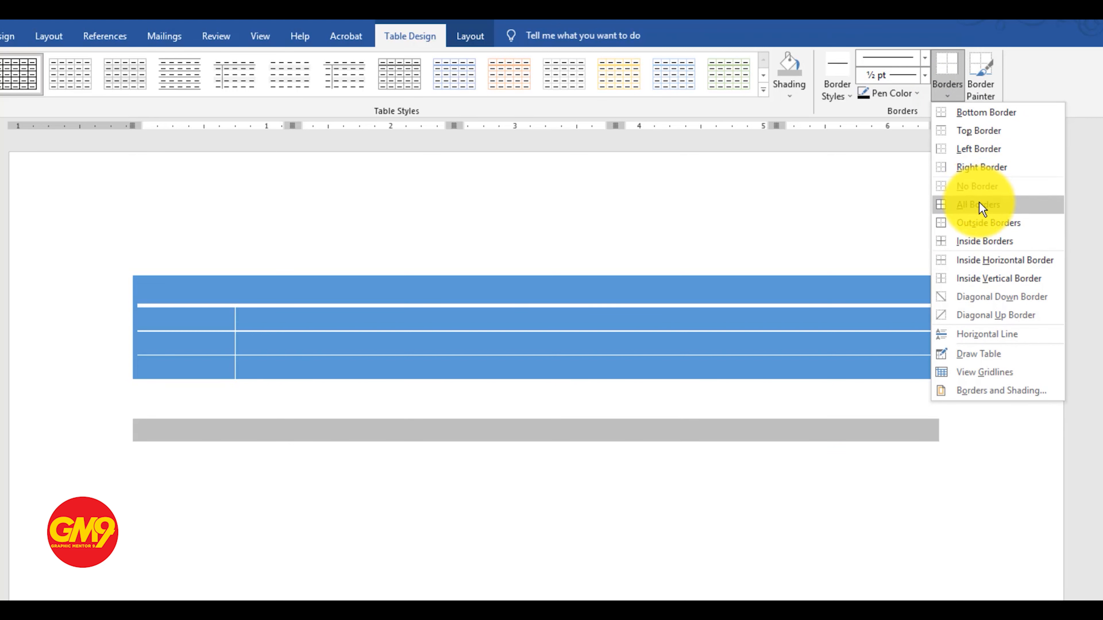
{"action": "left_click", "coordinate": [985, 190]}
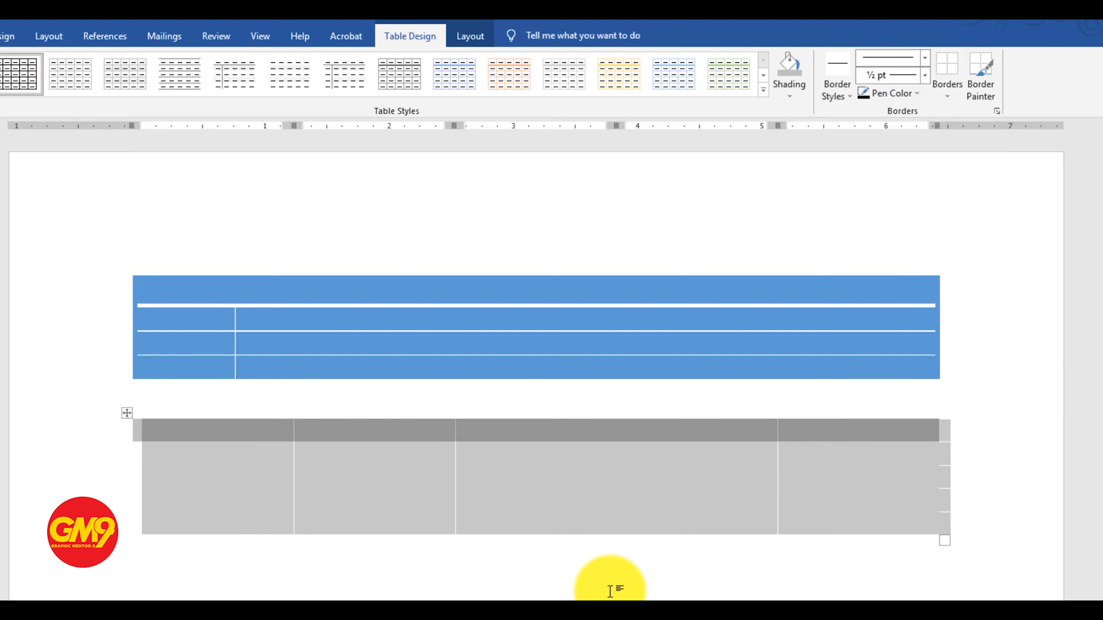
{"action": "left_click", "coordinate": [564, 608]}
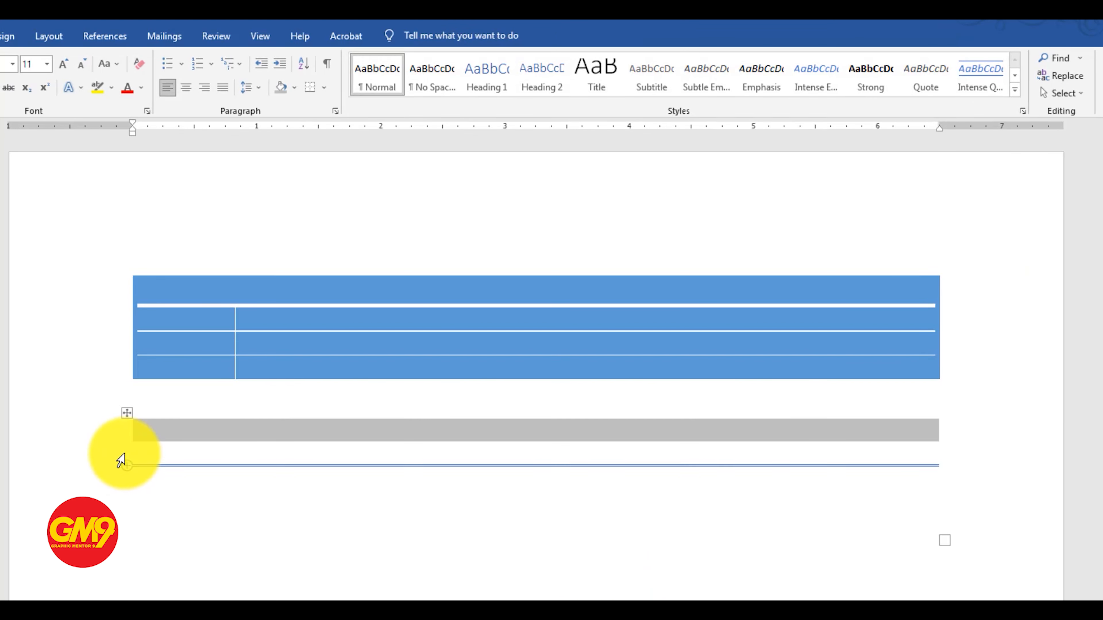
Apply all borders to the whole second table
{"action": "left_click", "coordinate": [126, 413]}
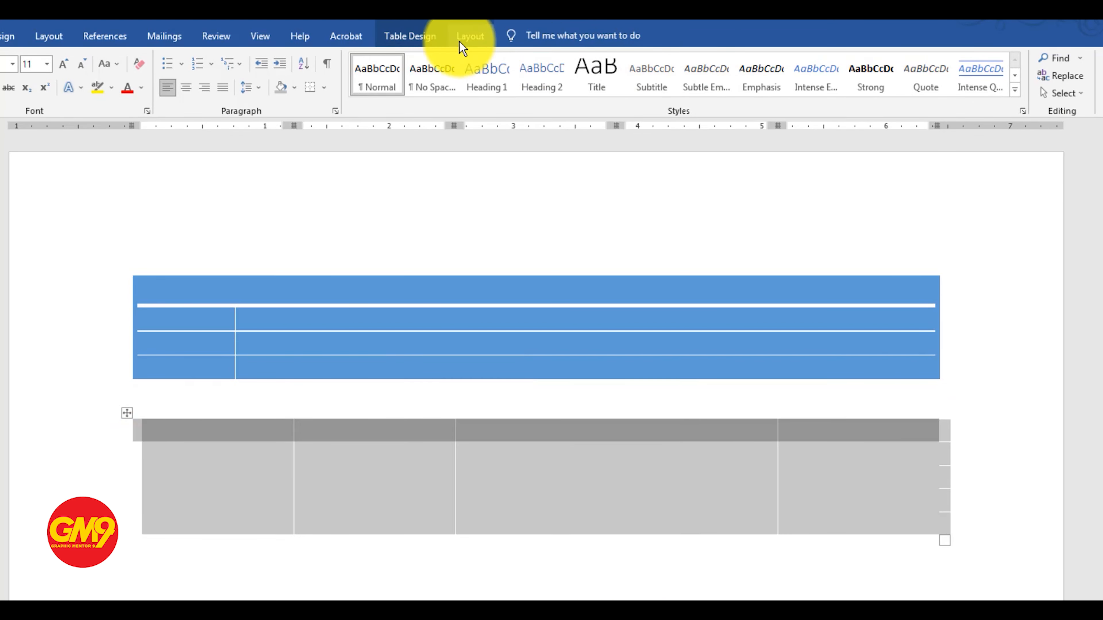
{"action": "left_click", "coordinate": [408, 37]}
{"action": "left_click", "coordinate": [947, 89]}
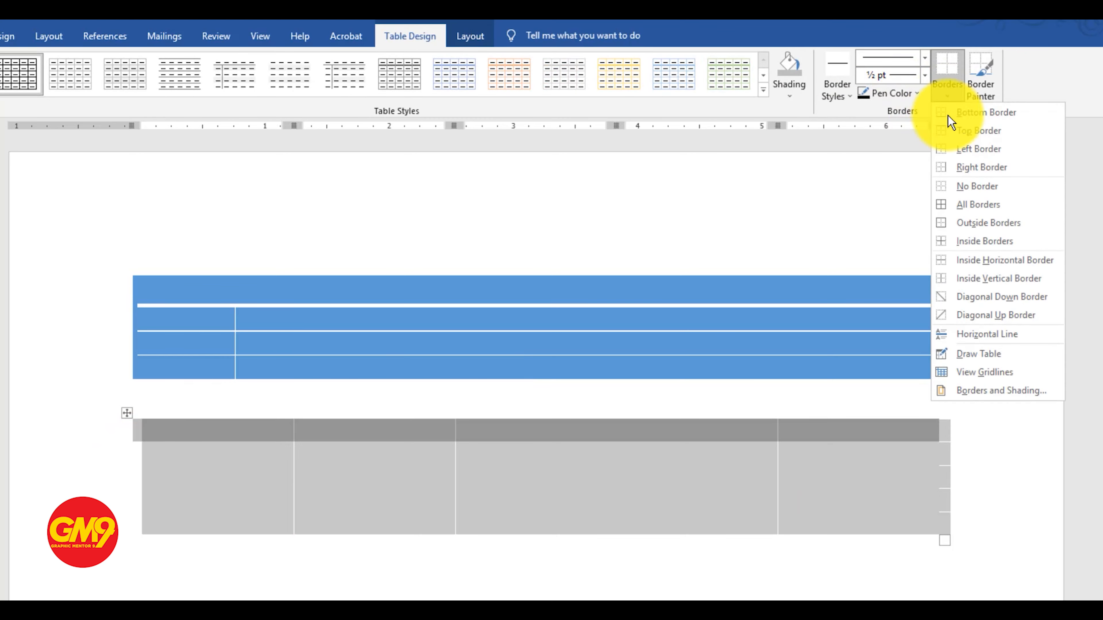
{"action": "left_click", "coordinate": [971, 209]}
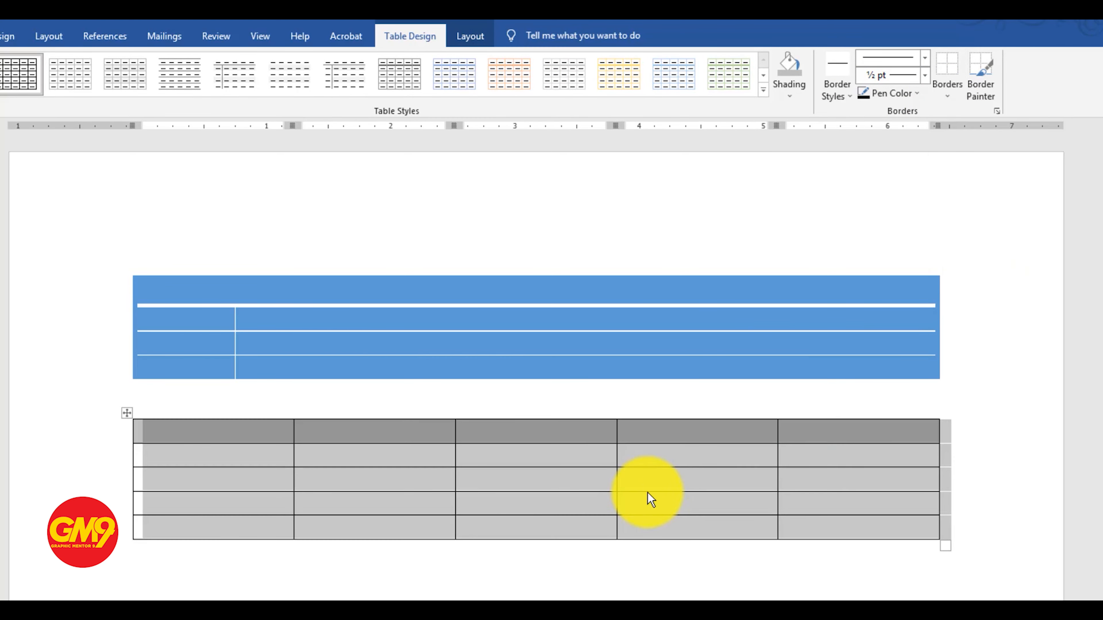
Paint the top borders of the second table's second and third header cells with the ½ pt orange double-line border style
{"action": "left_click", "coordinate": [949, 98]}
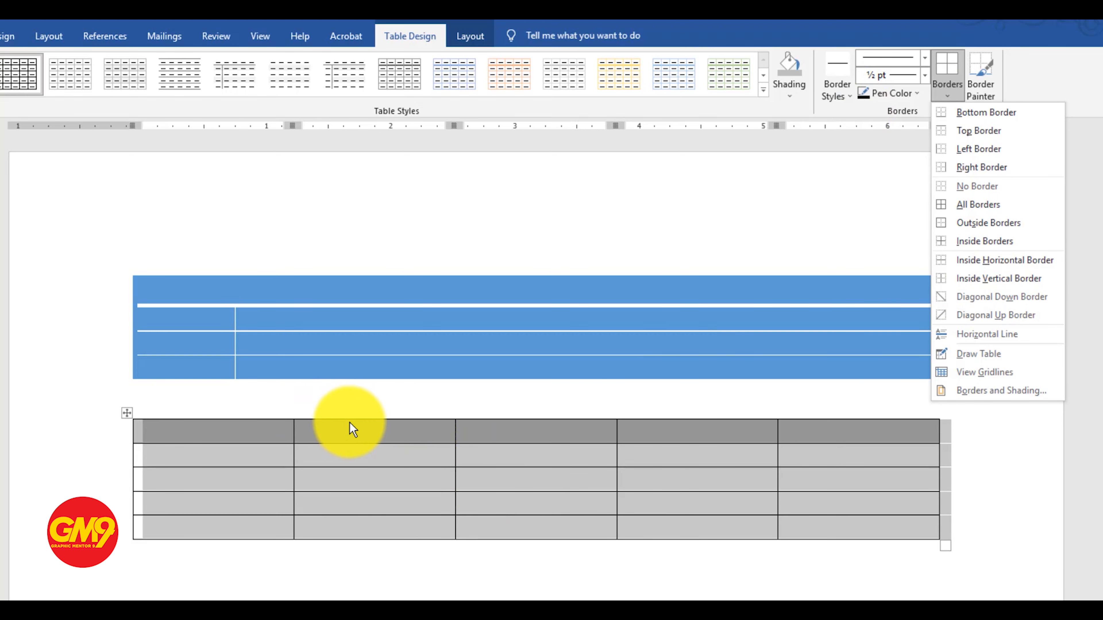
{"action": "left_click", "coordinate": [848, 98]}
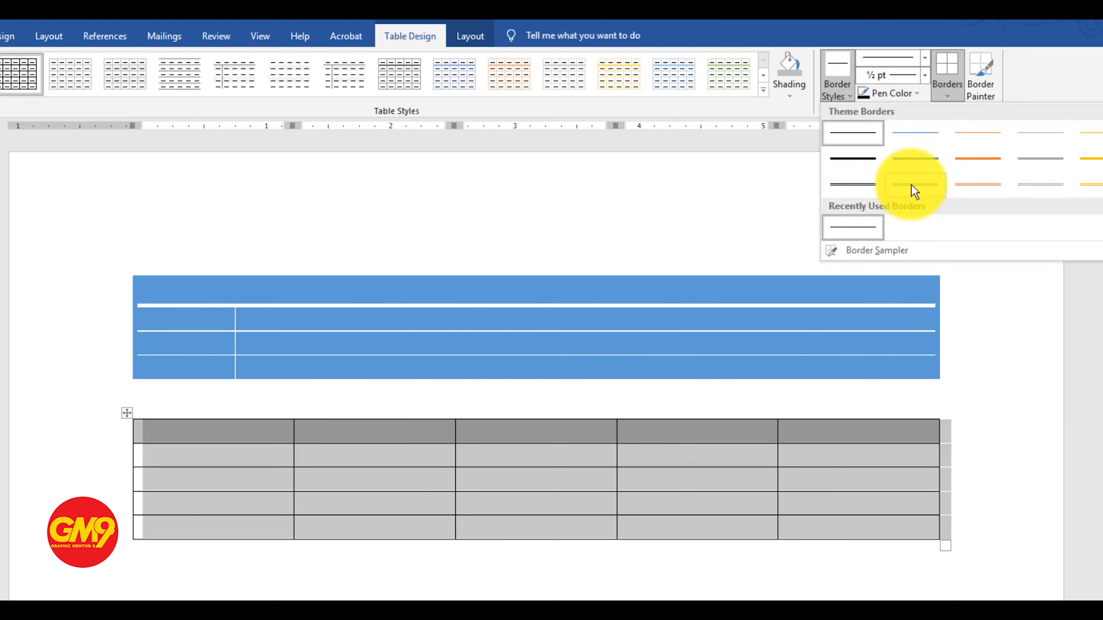
{"action": "left_click", "coordinate": [995, 189]}
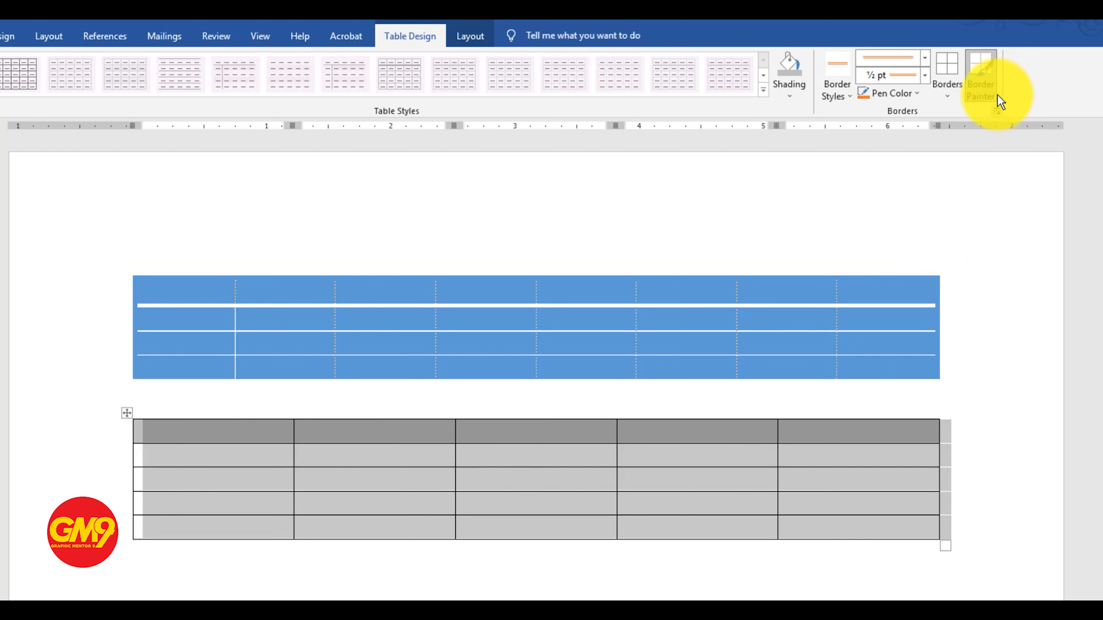
{"action": "left_click", "coordinate": [421, 419]}
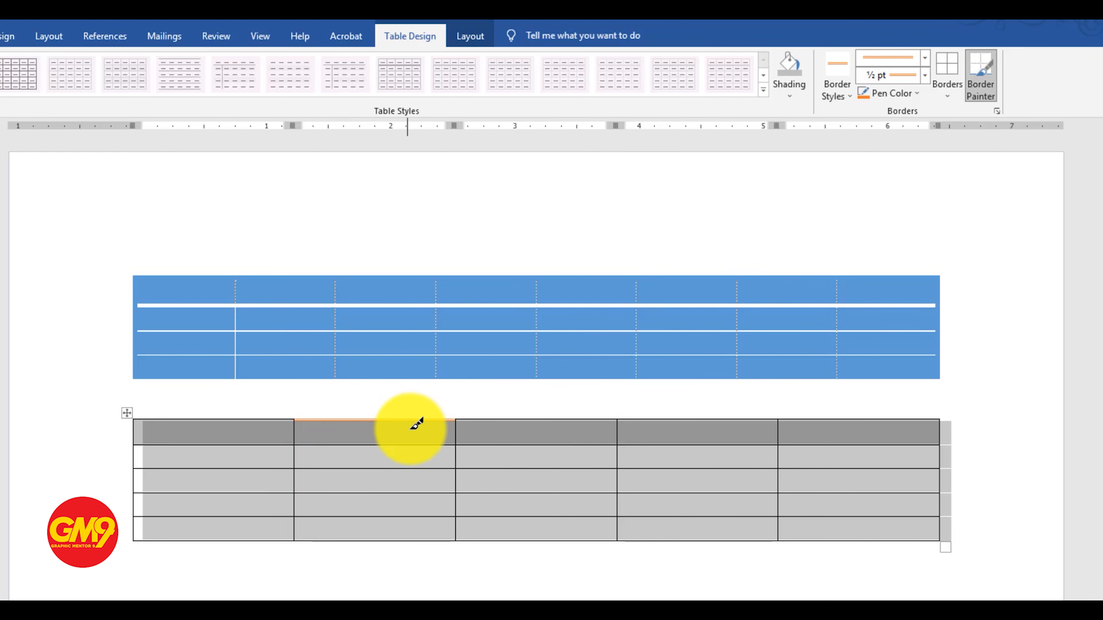
{"action": "left_click", "coordinate": [509, 419]}
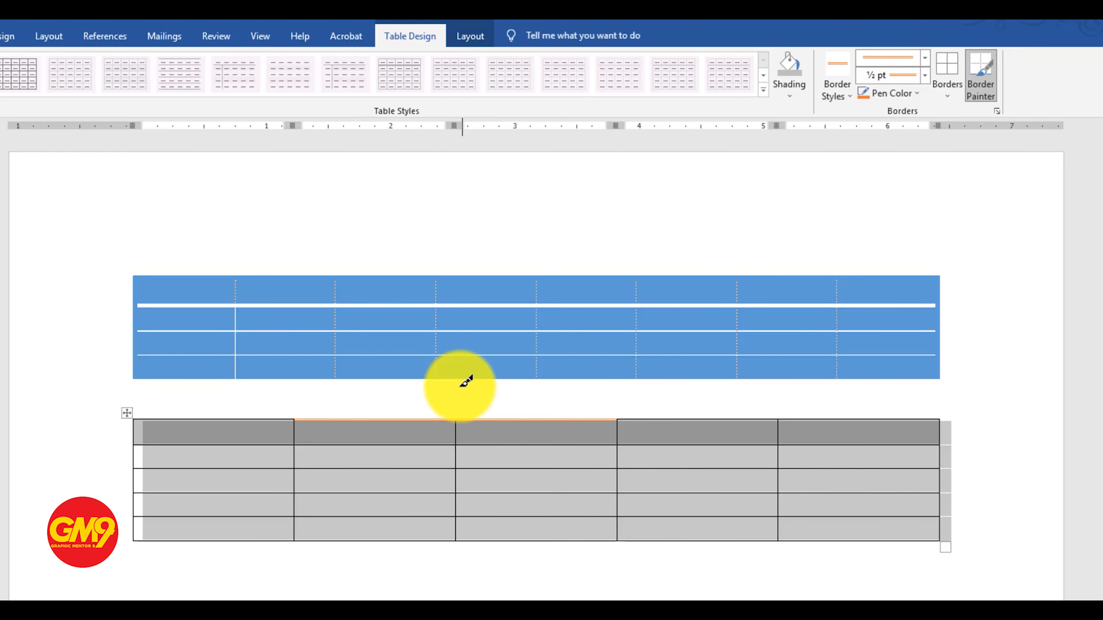
Set the border line weight to 2 ¼ pt and paint the top border of the second table's first header cell
{"action": "left_click", "coordinate": [917, 97]}
{"action": "left_click", "coordinate": [917, 97]}
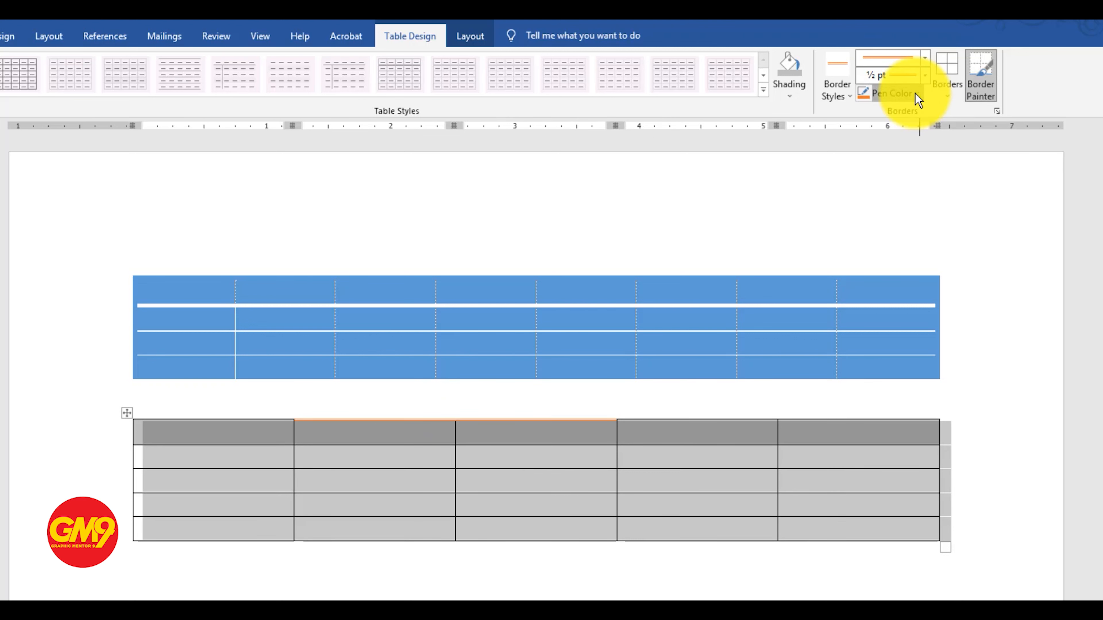
{"action": "left_click", "coordinate": [924, 75]}
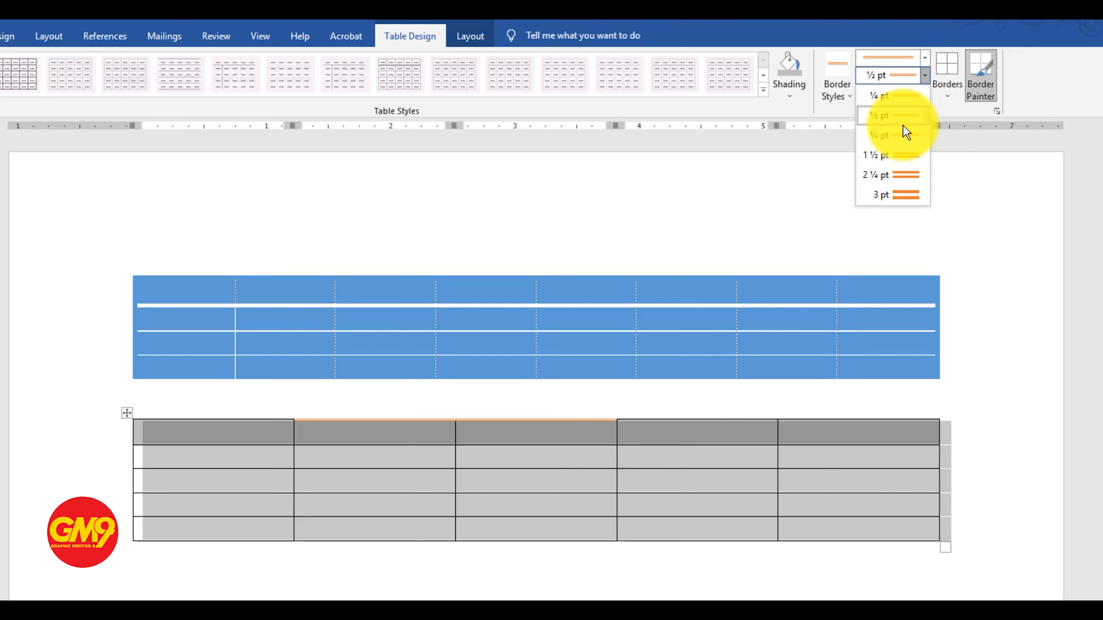
{"action": "left_click", "coordinate": [907, 181]}
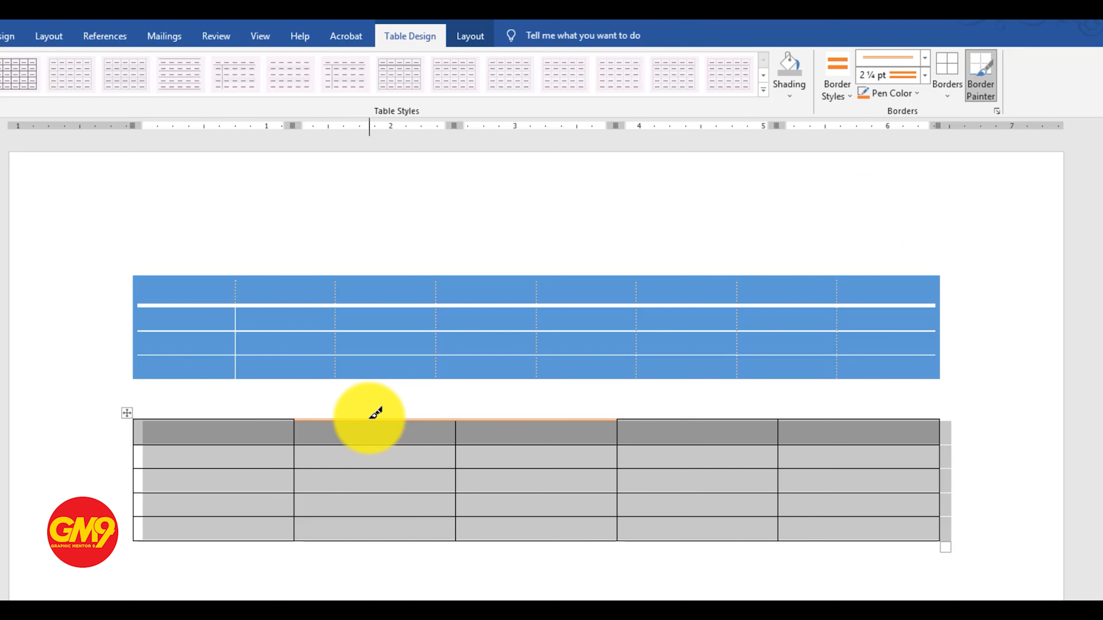
{"action": "left_click", "coordinate": [236, 420]}
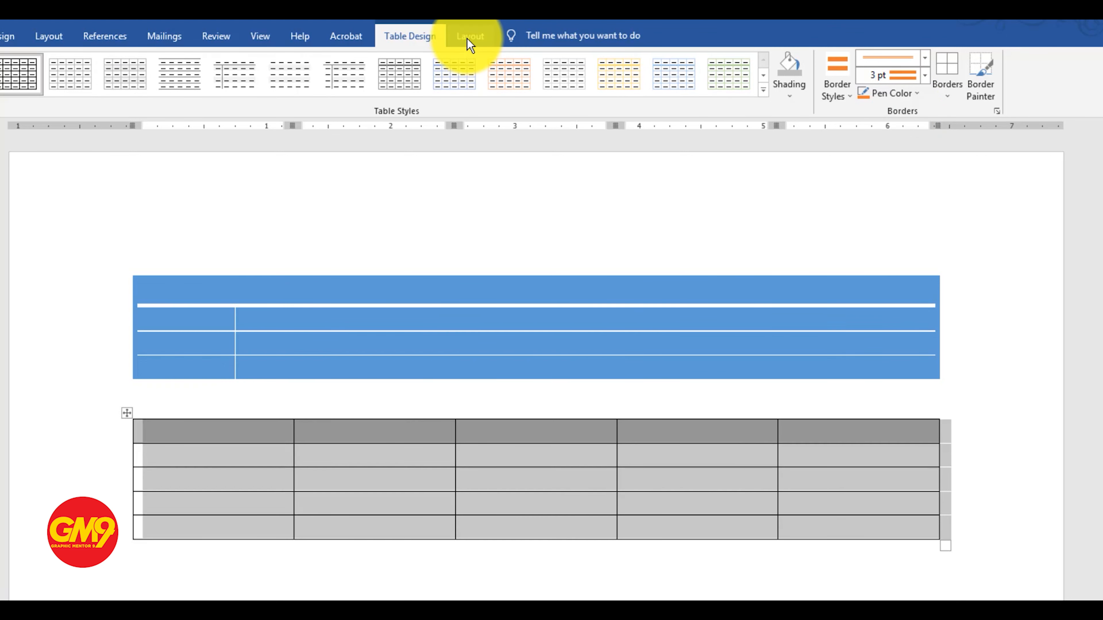
Fill the second table's header row with "sl no", "name", "roll no", "dept" and "address"
{"action": "left_click", "coordinate": [469, 41]}
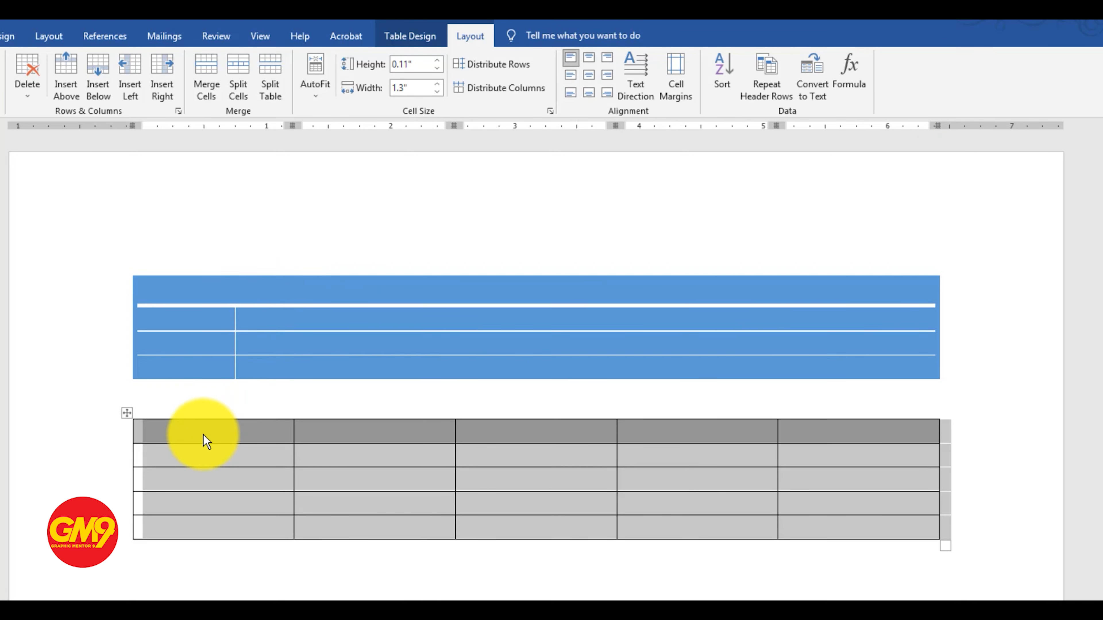
{"action": "left_click", "coordinate": [204, 441]}
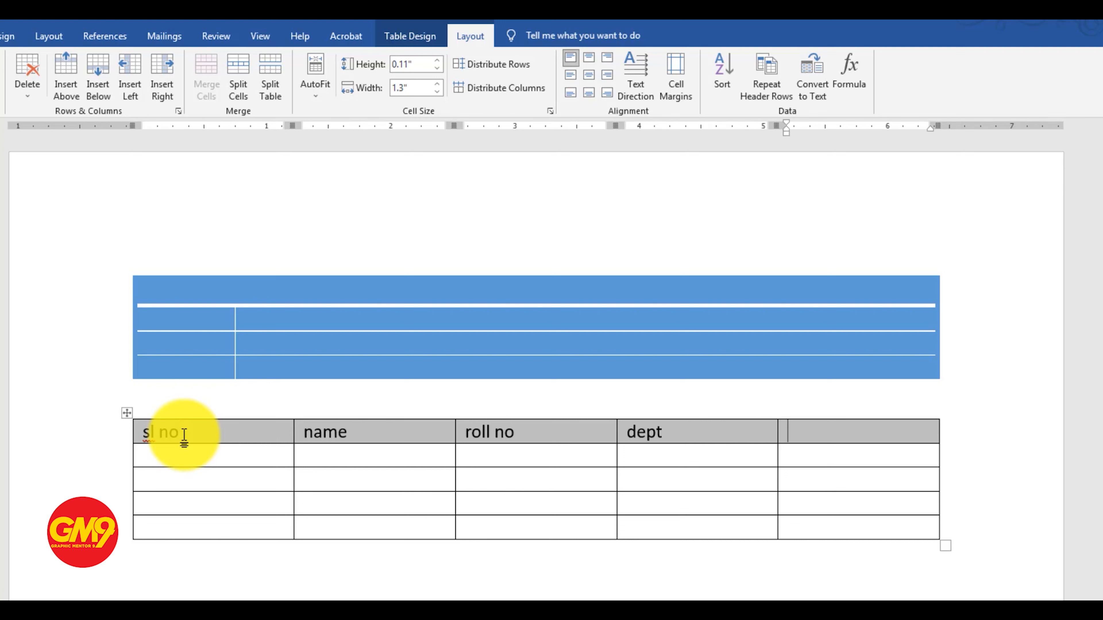
{"action": "type", "text": "ess"}
Change the case of the second table's header texts to Capitalize Each Word
{"action": "left_click_drag", "start_coordinate": [837, 439], "coordinate": [165, 437]}
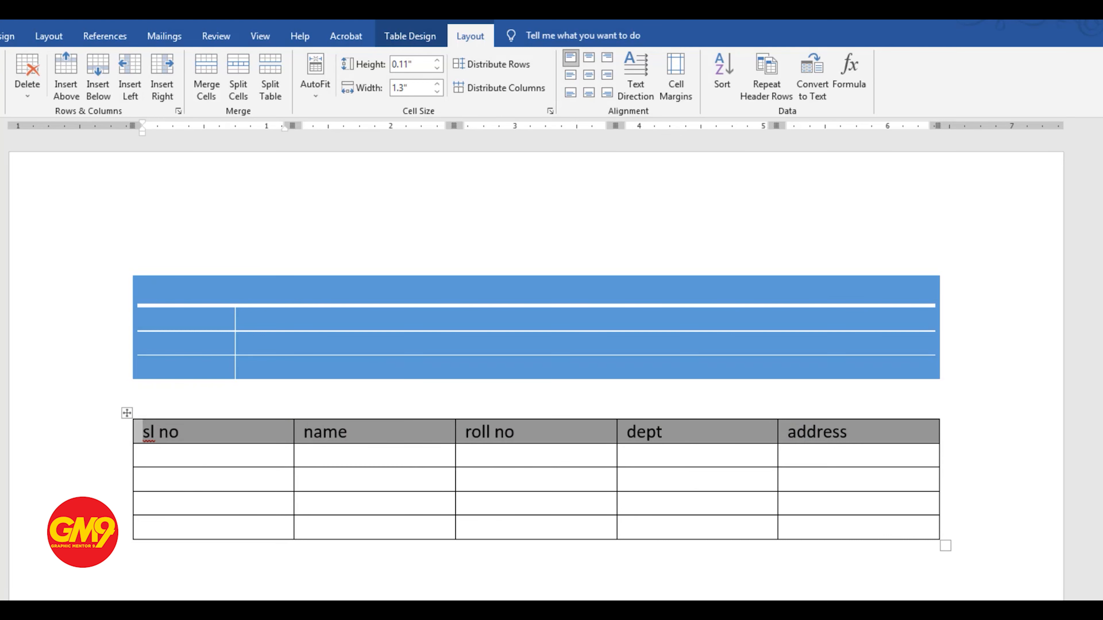
{"action": "left_click", "coordinate": [0, 37]}
{"action": "left_click", "coordinate": [116, 64]}
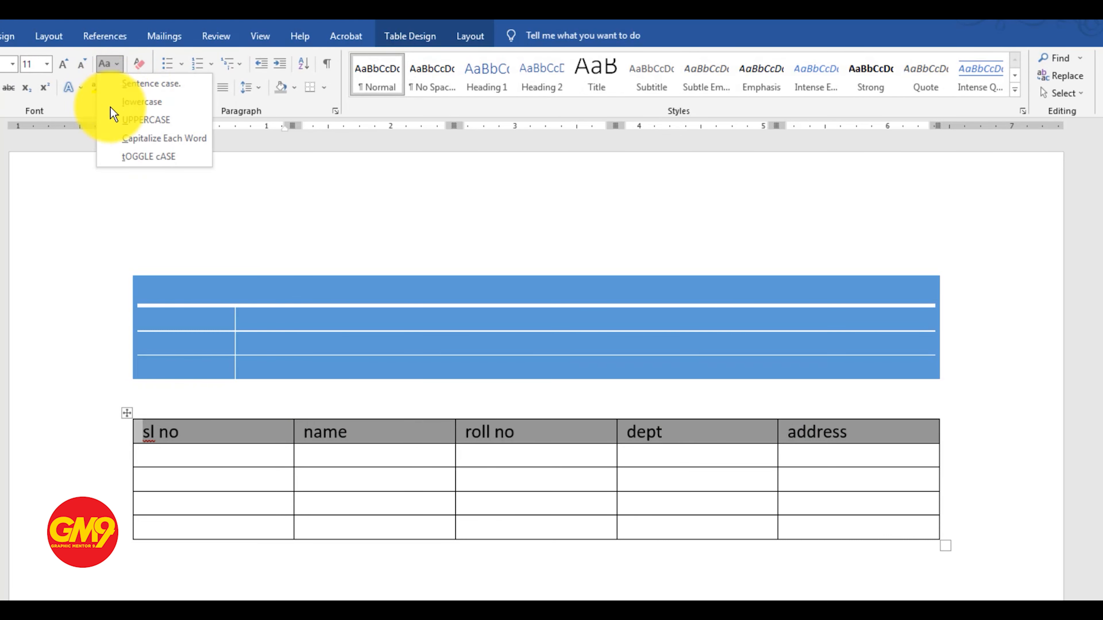
{"action": "left_click", "coordinate": [145, 139]}
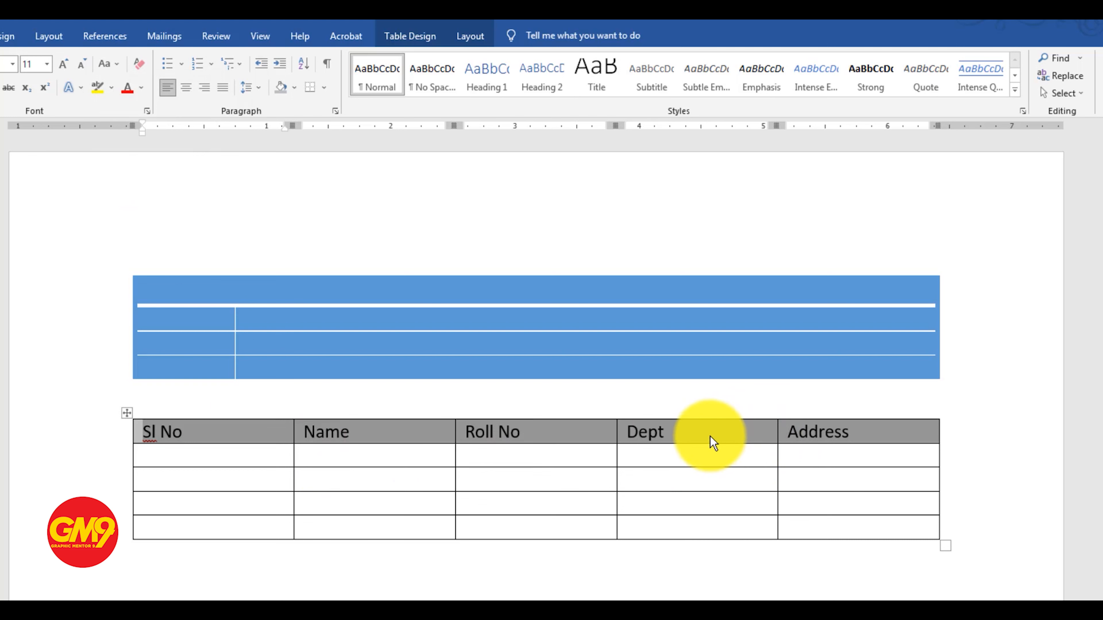
Apply automatic numbering to the four empty cells below the Sl No header
{"action": "left_click", "coordinate": [470, 36]}
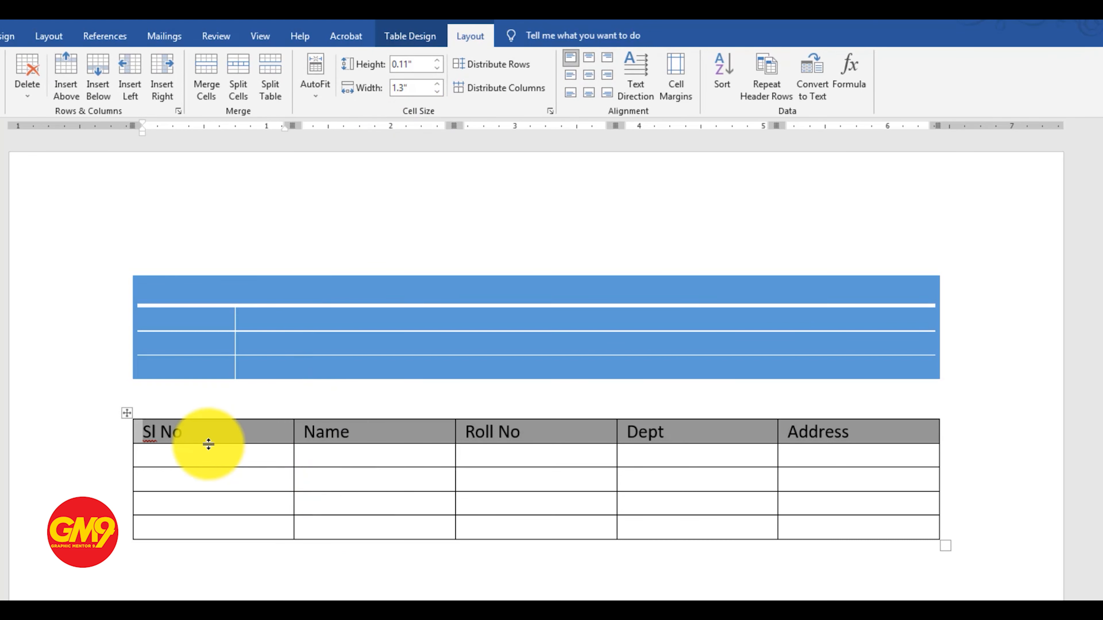
{"action": "left_click", "coordinate": [182, 466]}
{"action": "left_click_drag", "start_coordinate": [181, 469], "coordinate": [170, 539]}
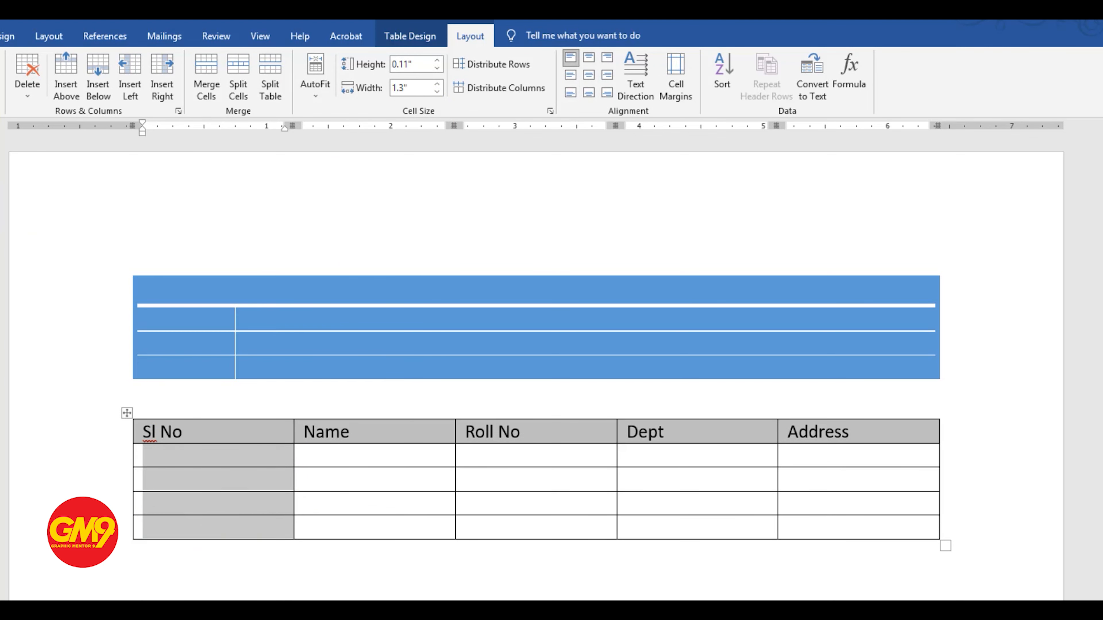
{"action": "key", "text": "alt+h"}
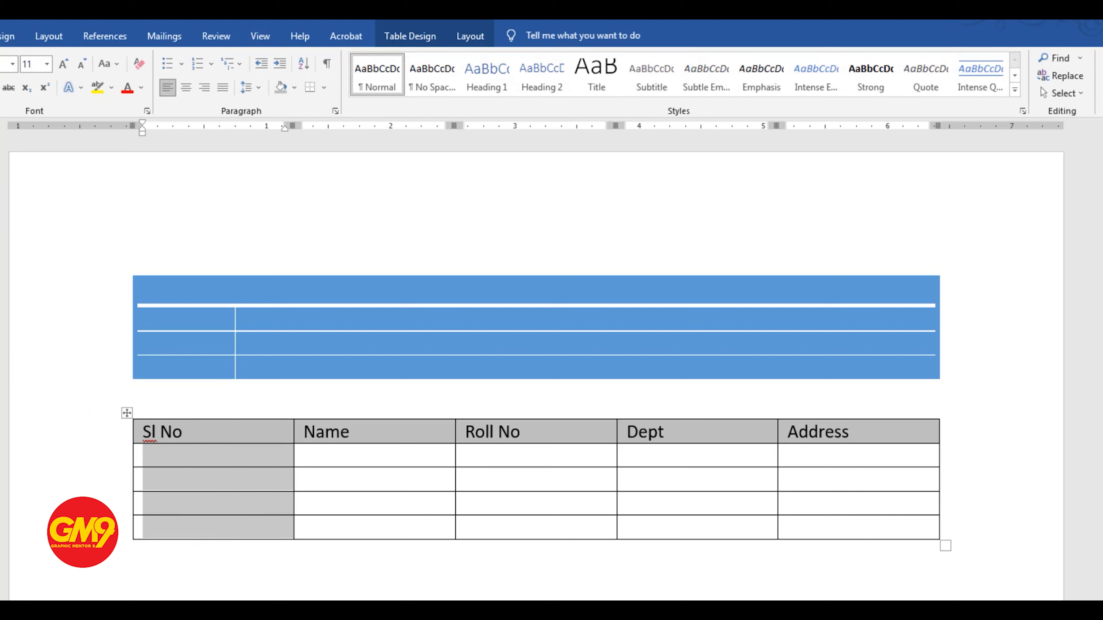
{"action": "left_click", "coordinate": [198, 64]}
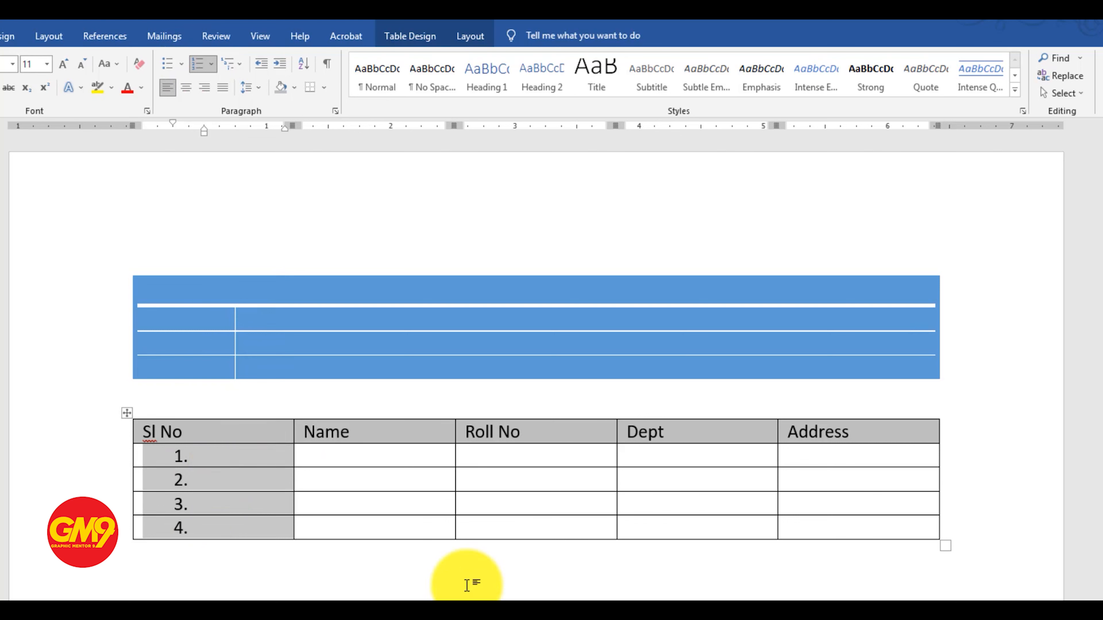
Enter a person's name in each of the four cells below the Name header
{"action": "left_click", "coordinate": [343, 481]}
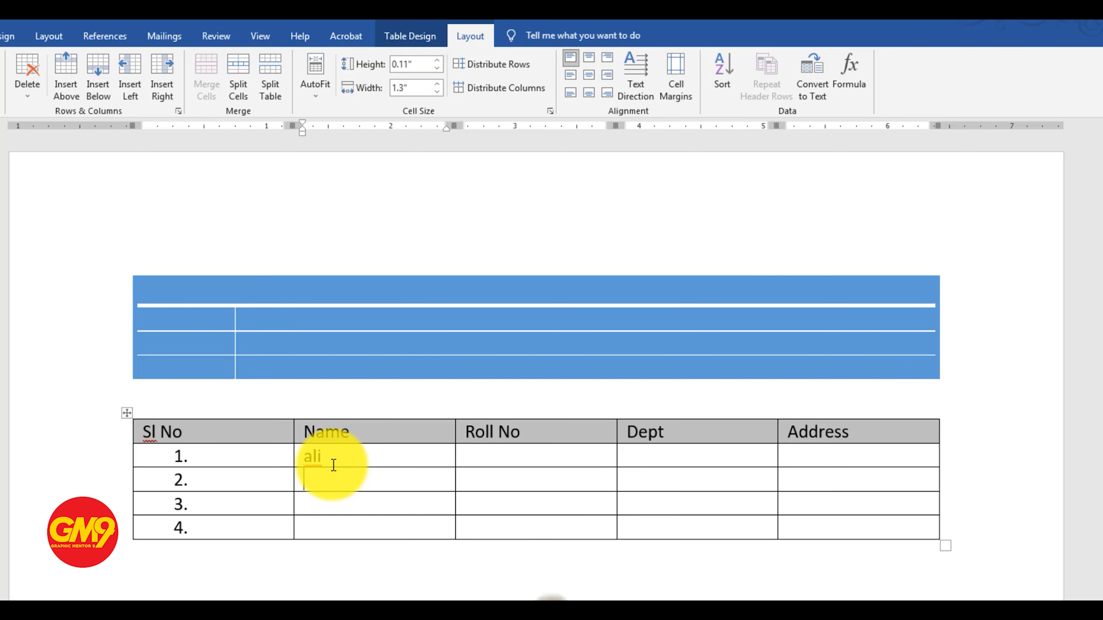
{"action": "type", "text": "hossain"}
{"action": "key", "text": "Return"}
{"action": "key", "text": "BackSpace"}
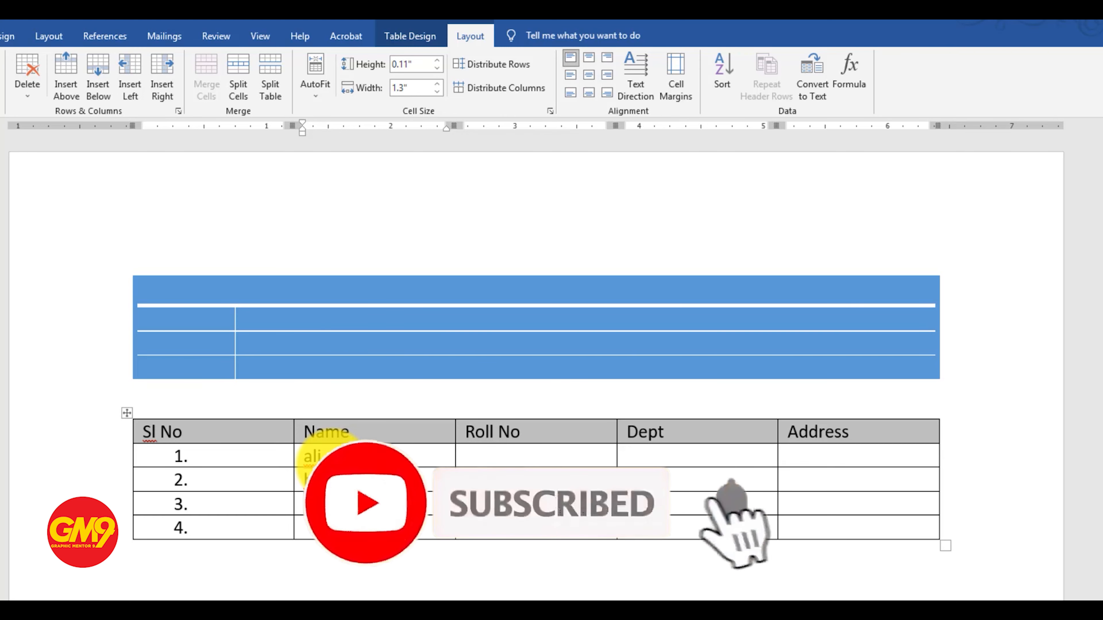
{"action": "type", "text": "j"}
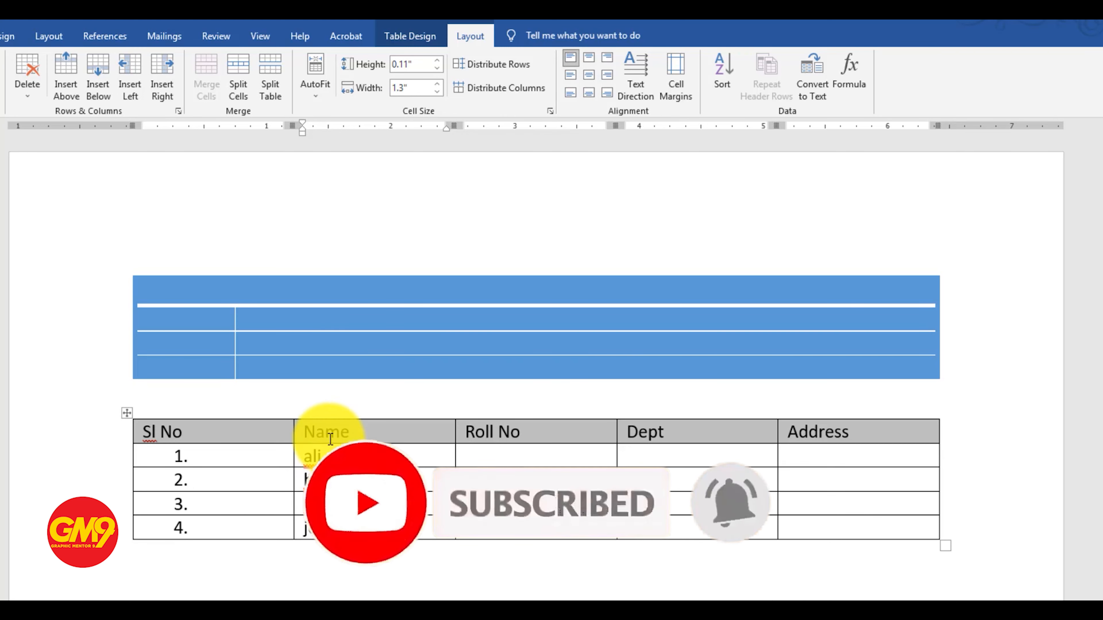
Change the case of the four entries in the Name column to Capitalize Each Word and clear the selection
{"action": "left_click_drag", "start_coordinate": [328, 454], "coordinate": [365, 527]}
{"action": "left_click", "coordinate": [0, 36]}
{"action": "left_click", "coordinate": [114, 64]}
{"action": "left_click", "coordinate": [145, 141]}
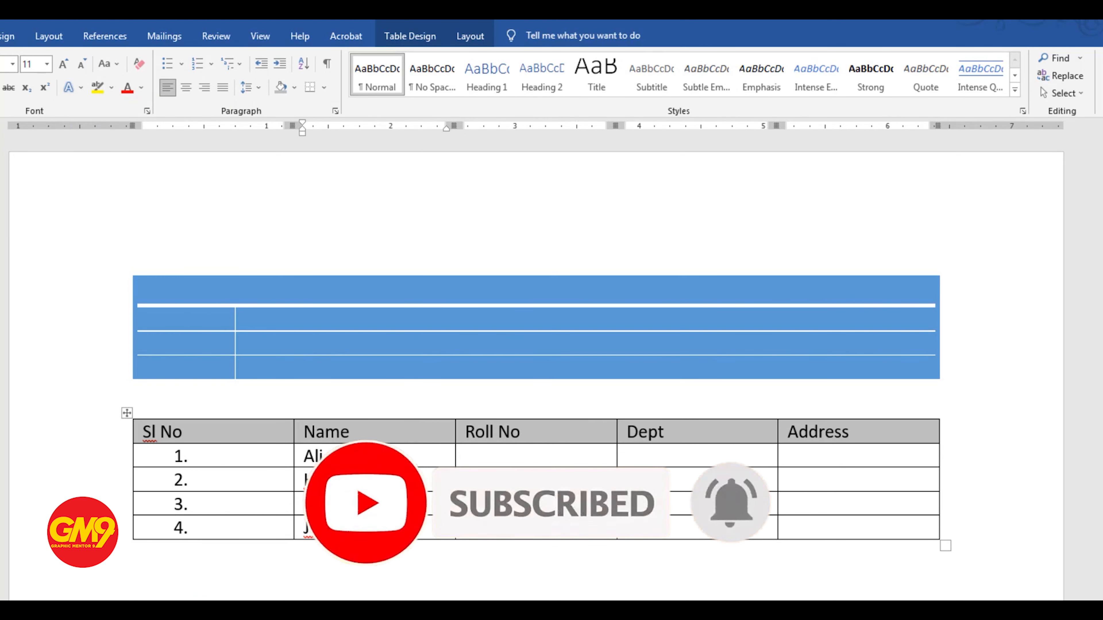
{"action": "left_click", "coordinate": [357, 531]}
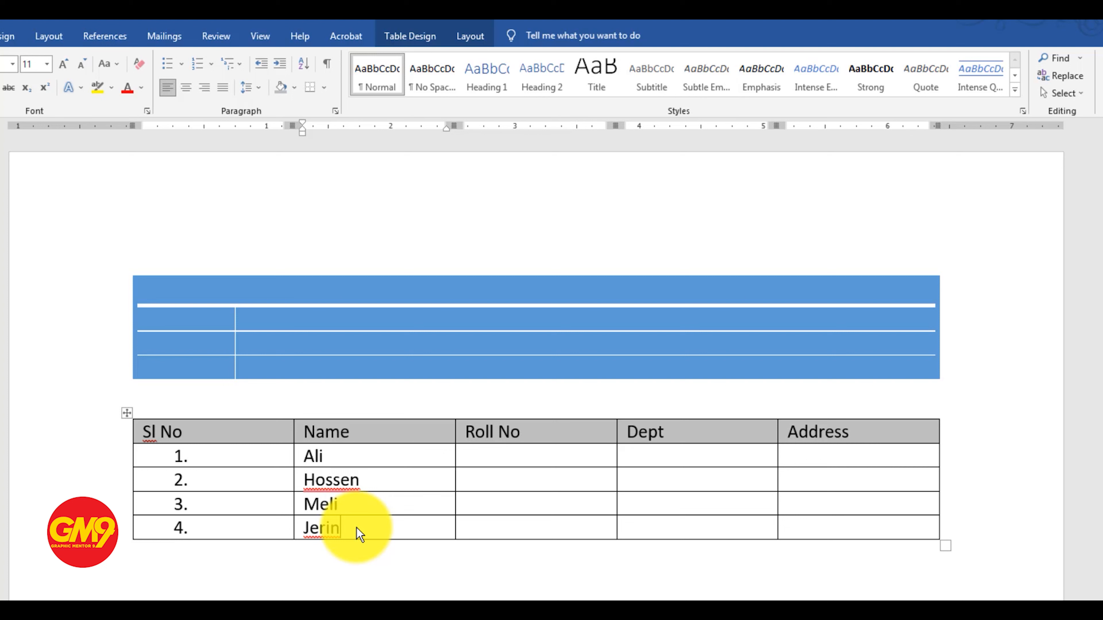
Correct the spelling of the name in row 2 of the Name column
{"action": "left_click", "coordinate": [348, 458]}
{"action": "left_click", "coordinate": [349, 485]}
{"action": "type", "text": "i"}
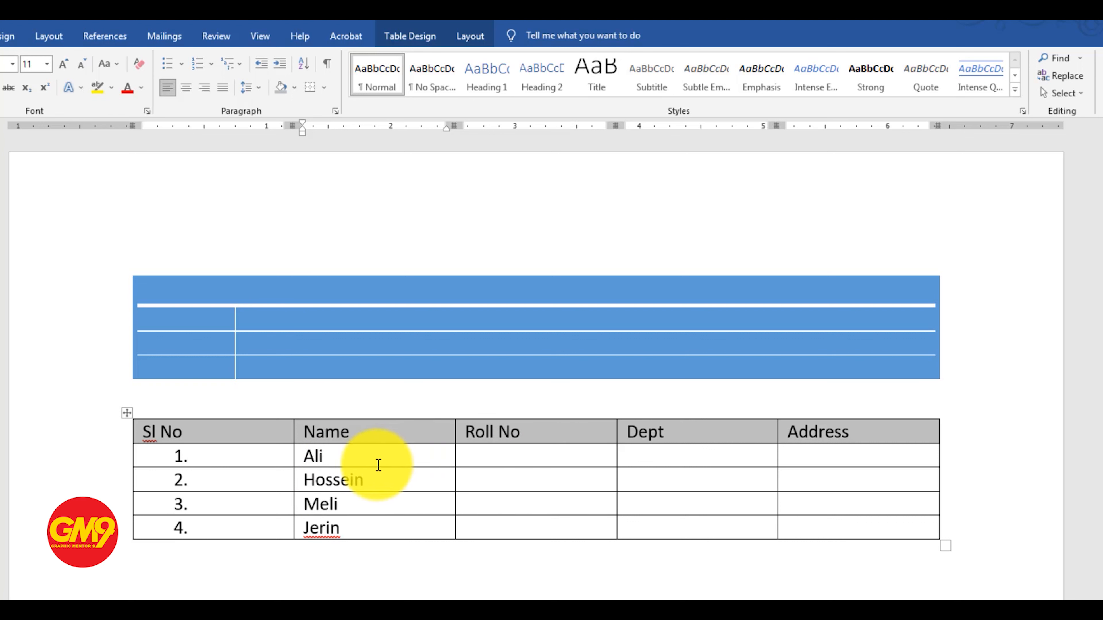
Insert an empty row directly below row 1 of the second table
{"action": "left_click", "coordinate": [344, 458]}
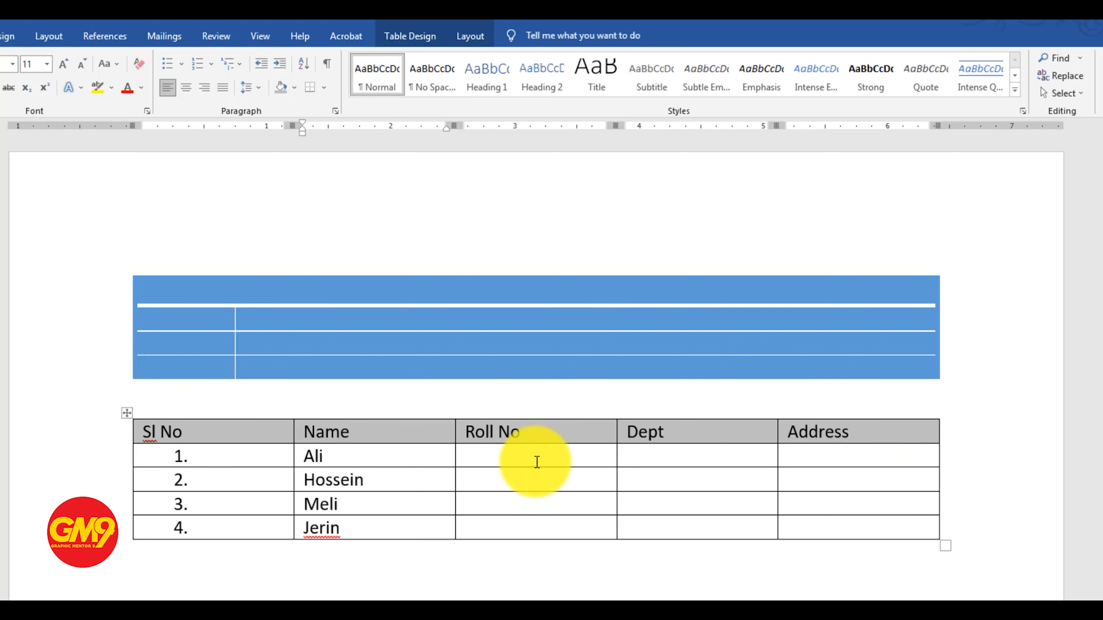
{"action": "left_click", "coordinate": [945, 462]}
{"action": "key", "text": "Return"}
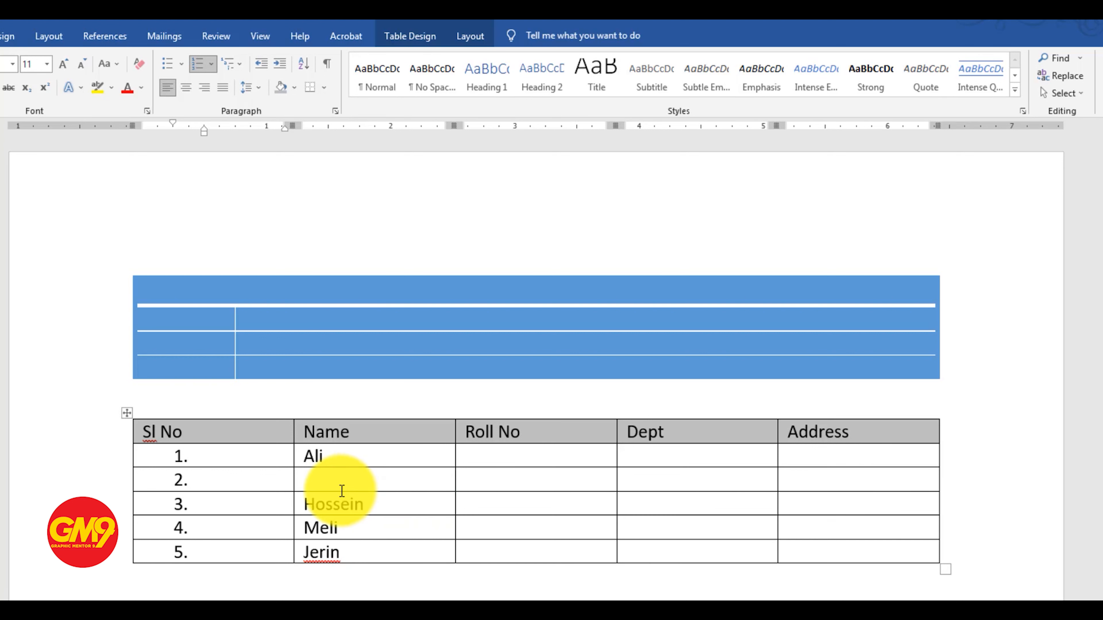
Enter a person's name in the new row's Name cell and accept the suggested capitalization
{"action": "left_click", "coordinate": [333, 485]}
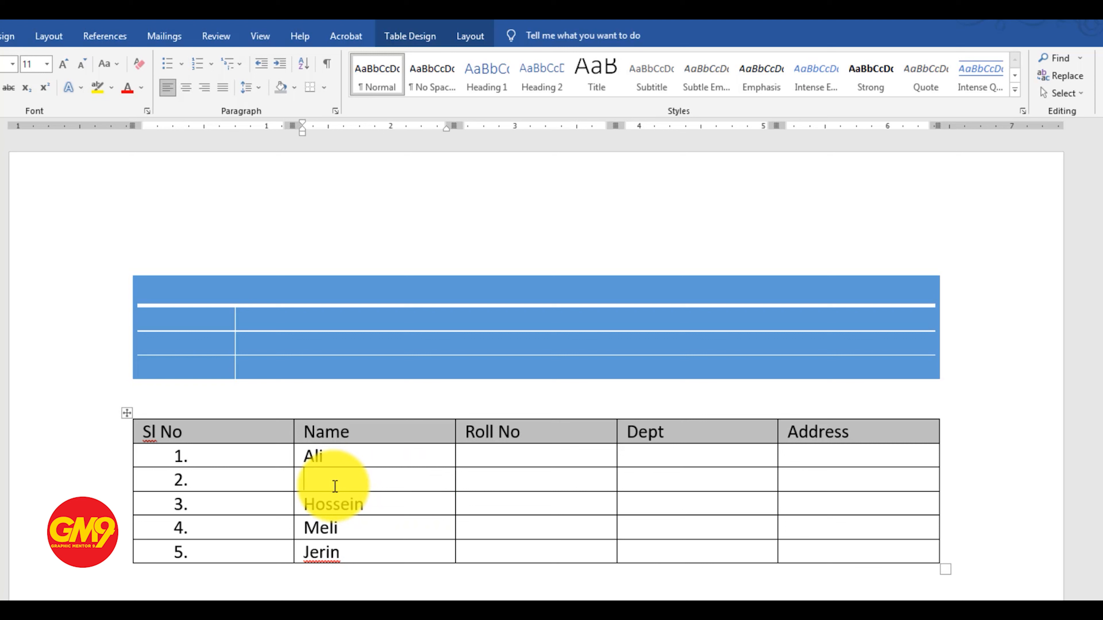
{"action": "type", "text": "kabir"}
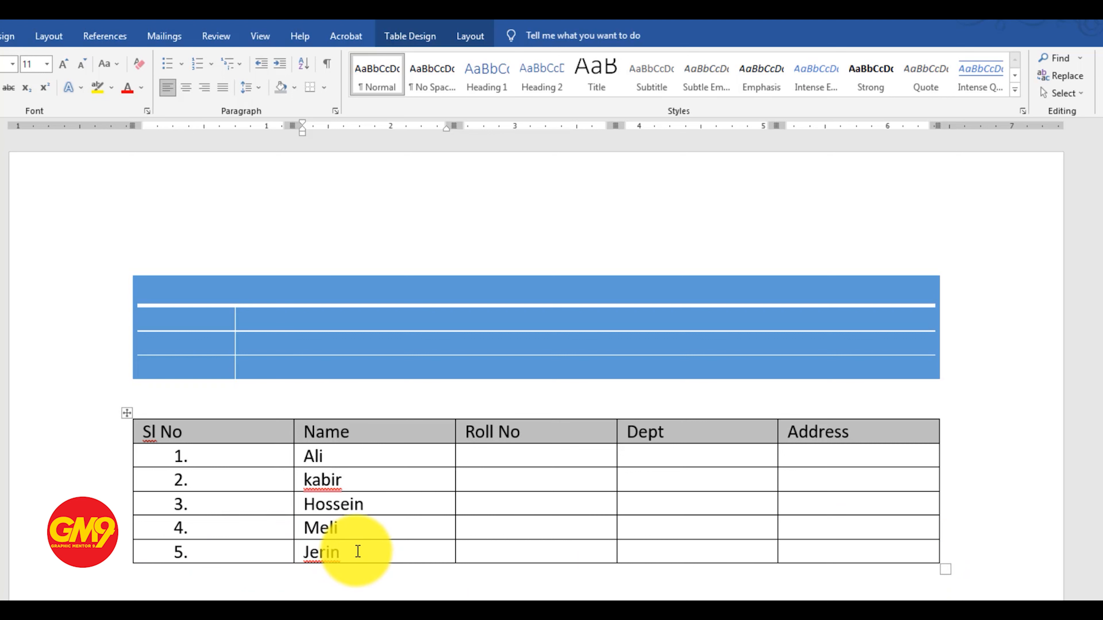
{"action": "left_click", "coordinate": [338, 480]}
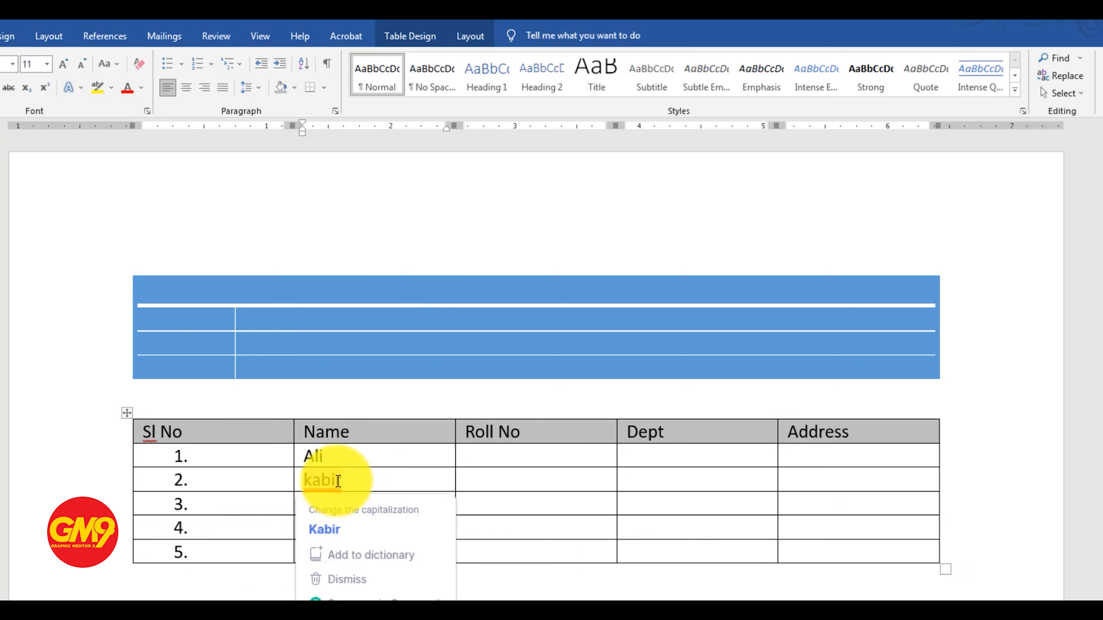
{"action": "mouse_move", "coordinate": [334, 484]}
{"action": "left_click", "coordinate": [328, 529]}
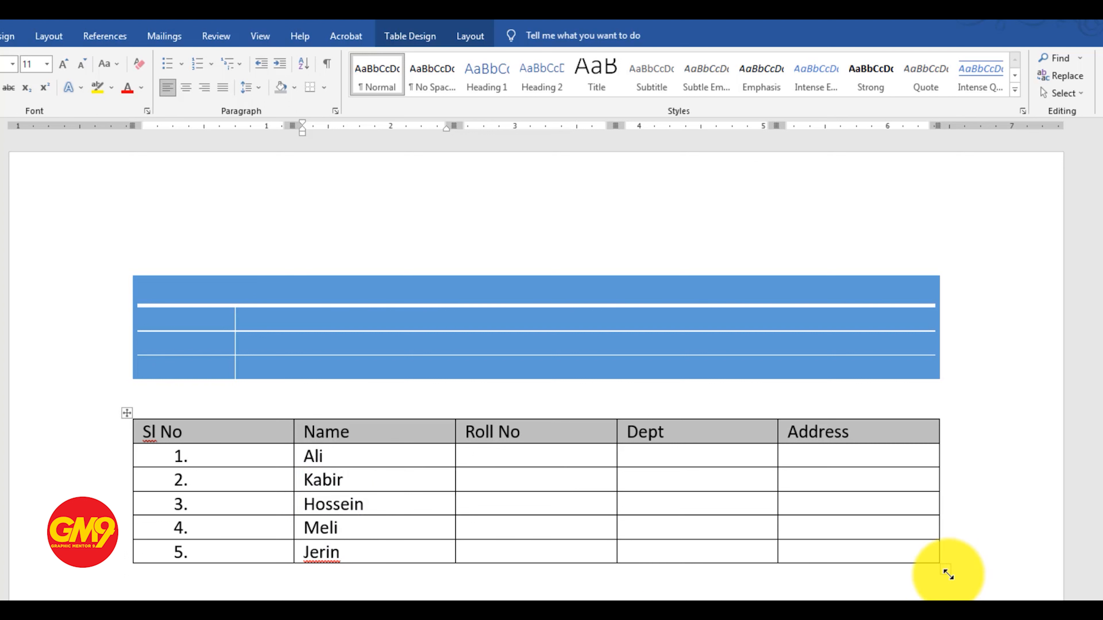
Add a new row at the end of the second table and enter a person's name in its Name cell
{"action": "left_click", "coordinate": [947, 551]}
{"action": "key", "text": "Return"}
{"action": "key", "text": "Tab"}
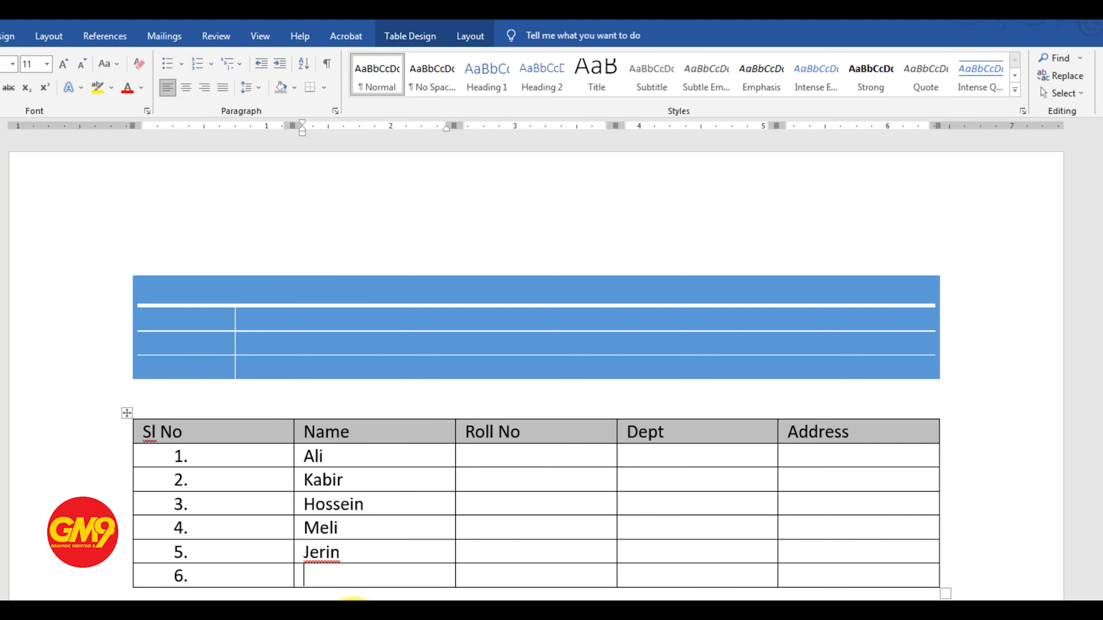
{"action": "type", "text": "Zaber"}
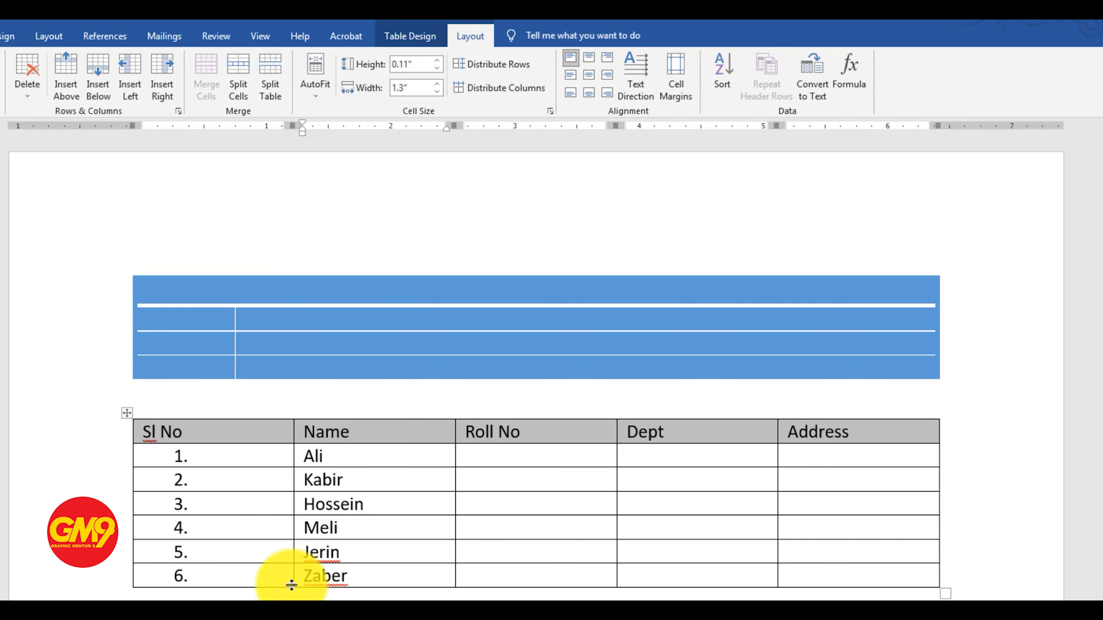
{"action": "key", "text": "Up"}
{"action": "key", "text": "Up"}
{"action": "key", "text": "Up"}
{"action": "key", "text": "Up"}
{"action": "key", "text": "Up"}
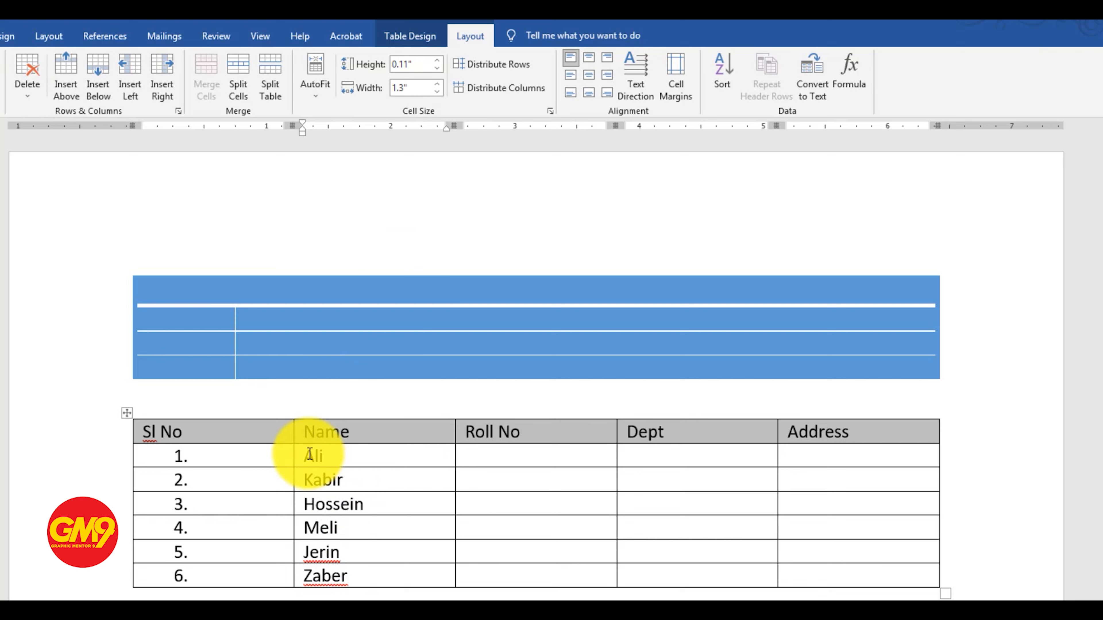
Insert one row directly above and one directly below the third entry of the second table, and enter a person's name in each
{"action": "left_click_drag", "start_coordinate": [308, 461], "coordinate": [313, 562]}
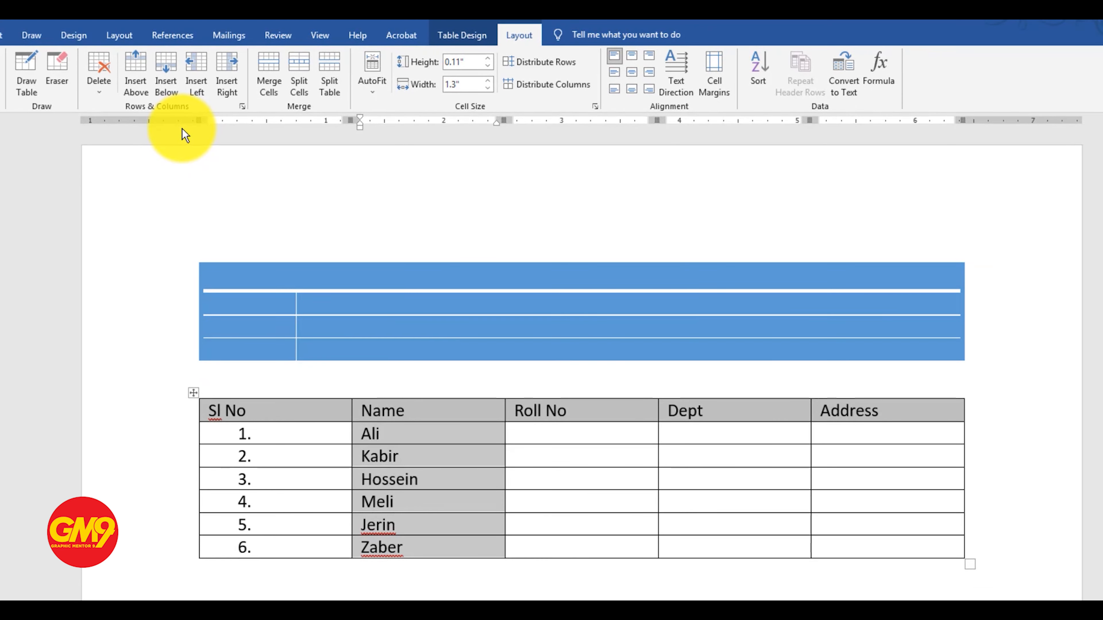
{"action": "left_click", "coordinate": [429, 484]}
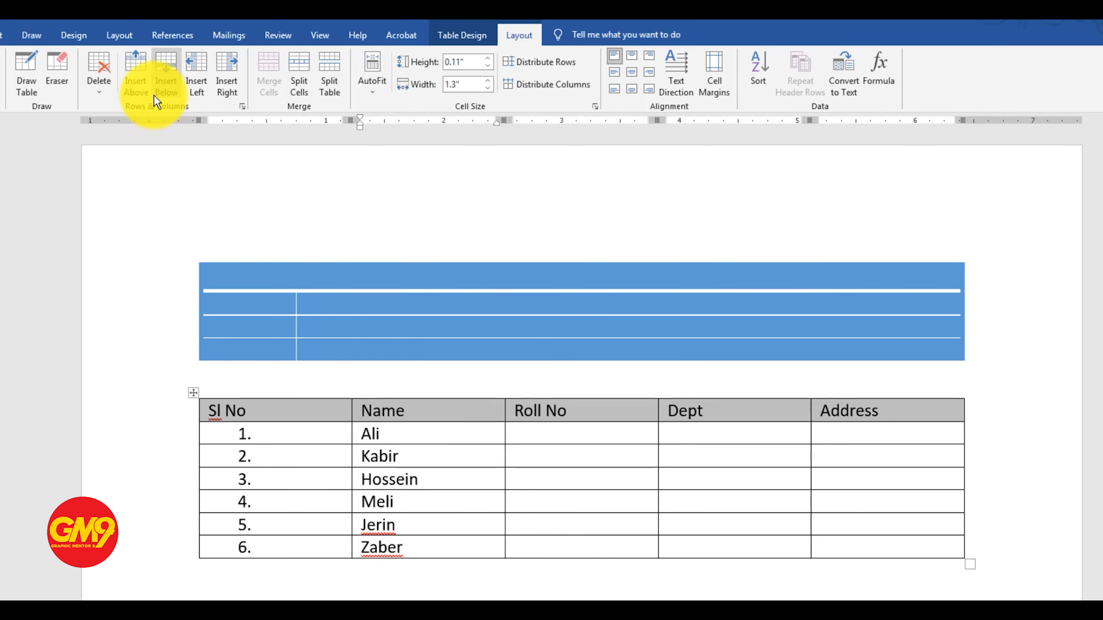
{"action": "left_click", "coordinate": [138, 81]}
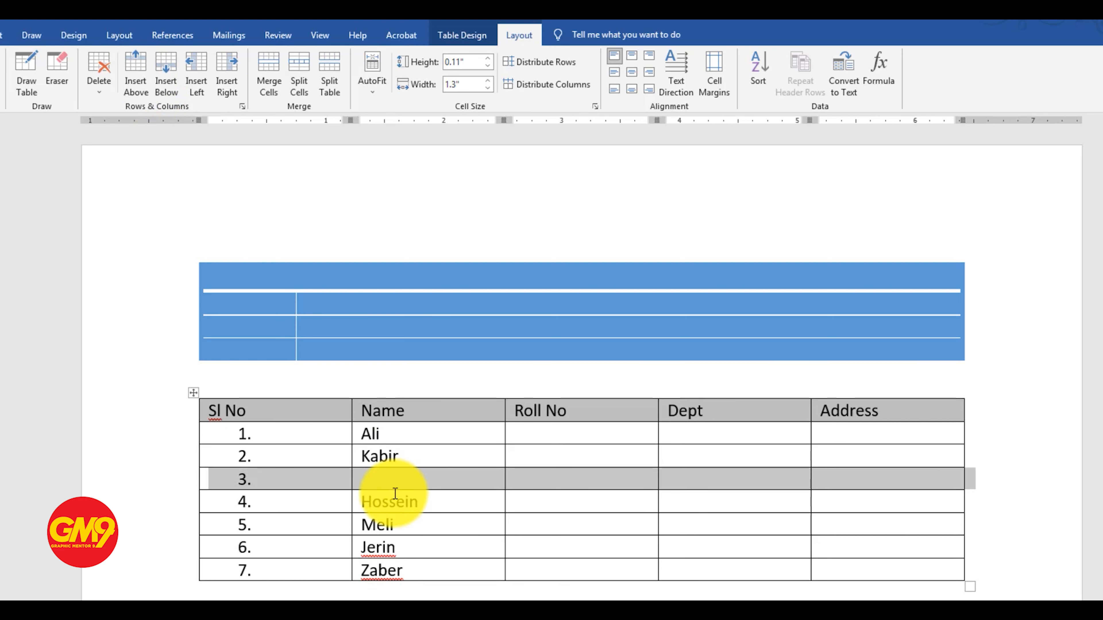
{"action": "left_click", "coordinate": [430, 502]}
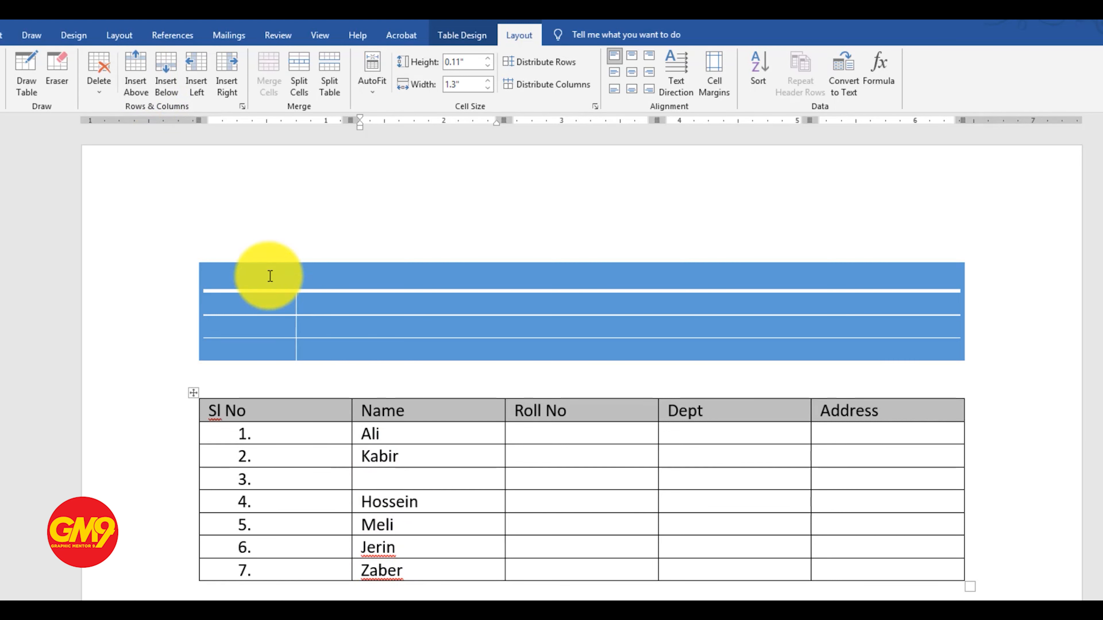
{"action": "left_click", "coordinate": [165, 82]}
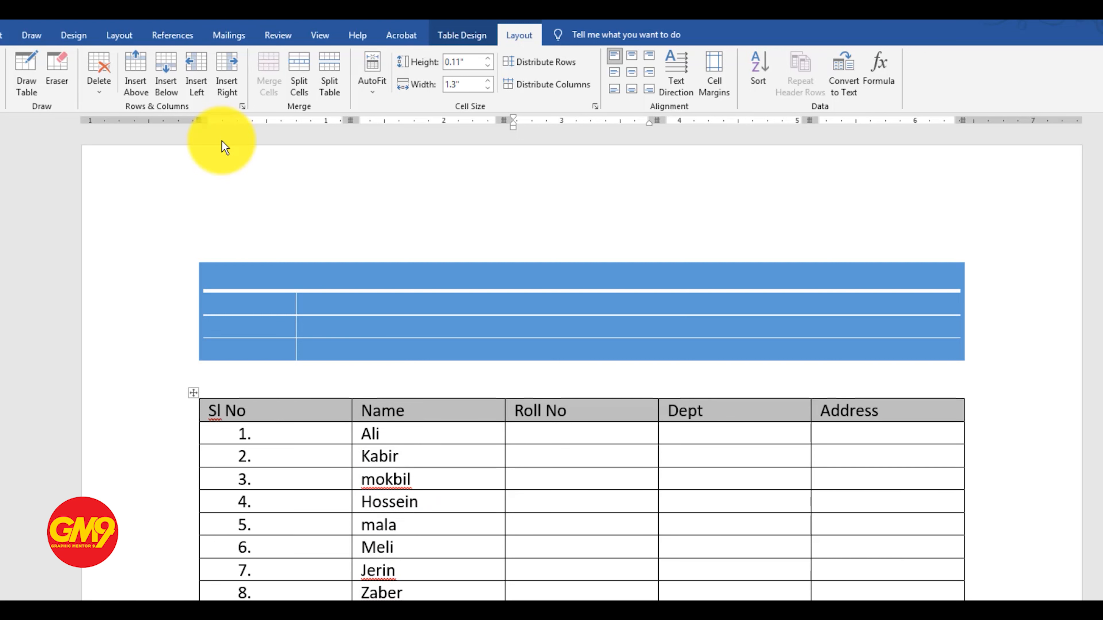
Insert a column directly to the right of the Name column and give it the header Gender
{"action": "left_click", "coordinate": [420, 427]}
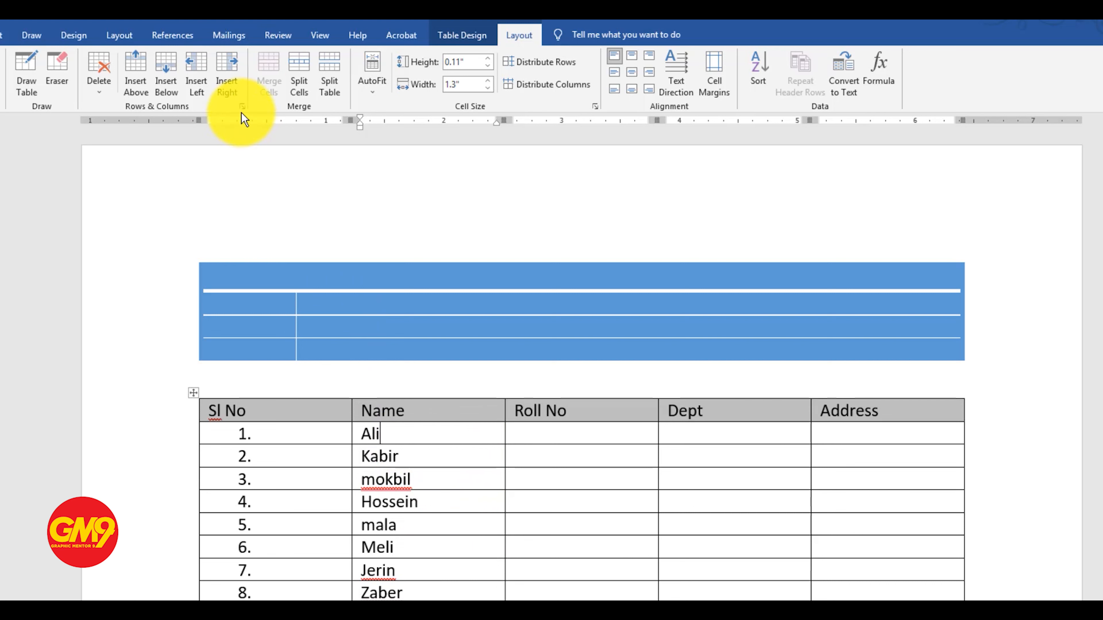
{"action": "left_click", "coordinate": [225, 74]}
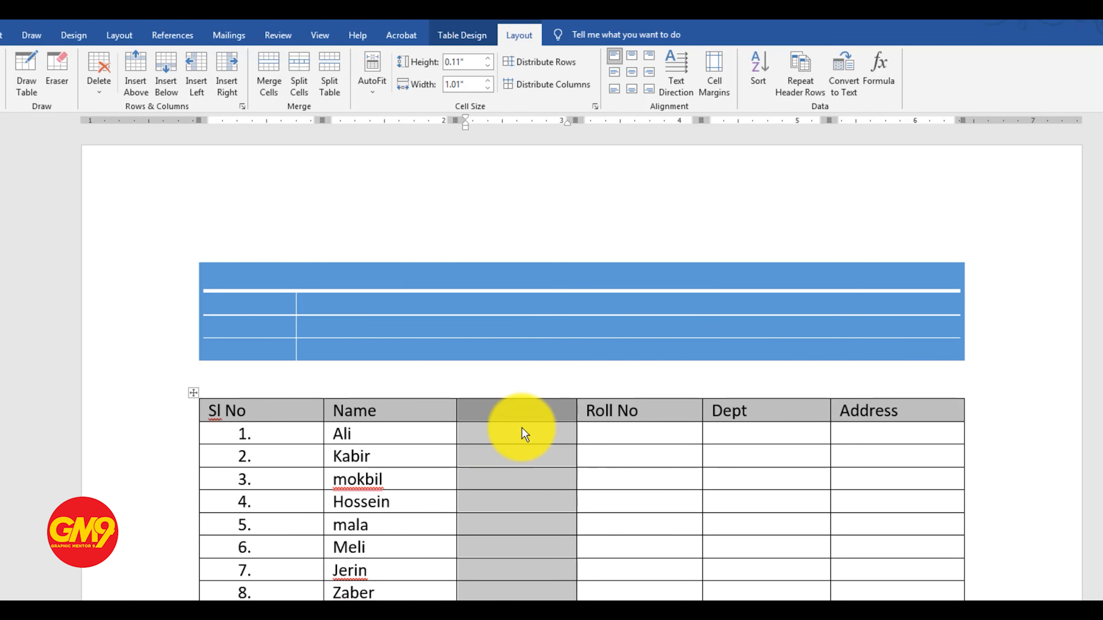
{"action": "left_click", "coordinate": [516, 463]}
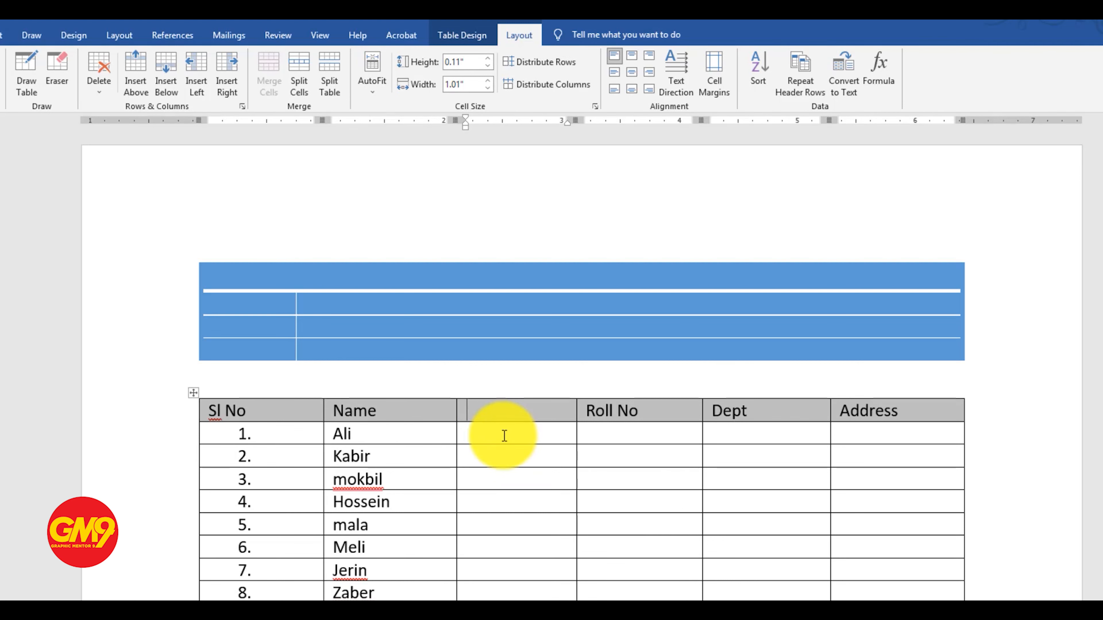
{"action": "type", "text": "gender"}
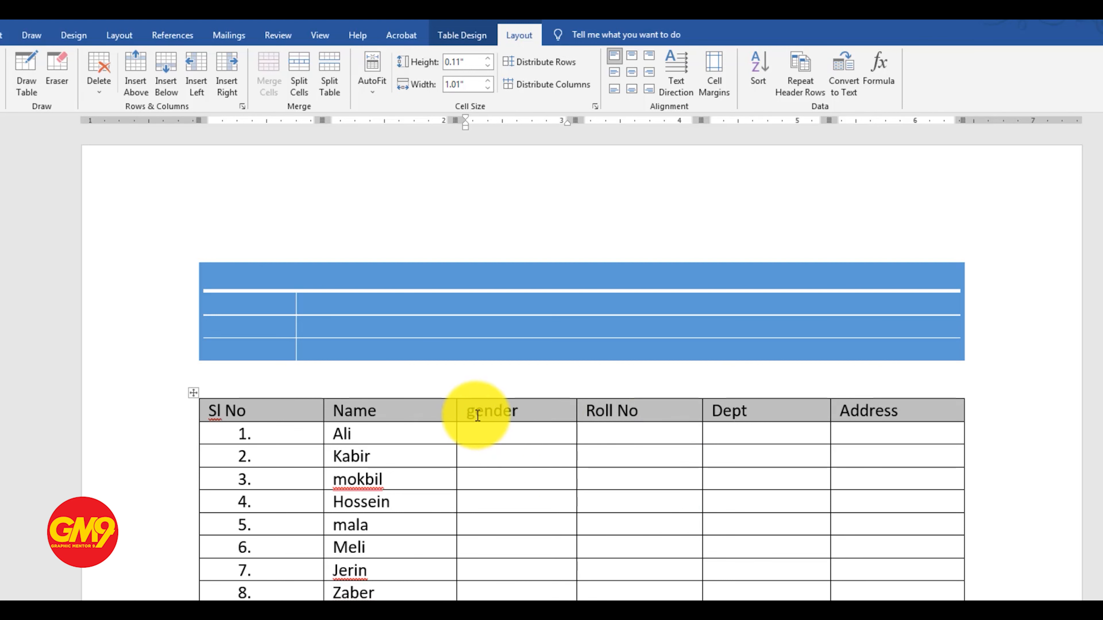
Capitalize the name in row 3 of the Name column and dismiss the remaining spelling suggestion
{"action": "right_click", "coordinate": [343, 479]}
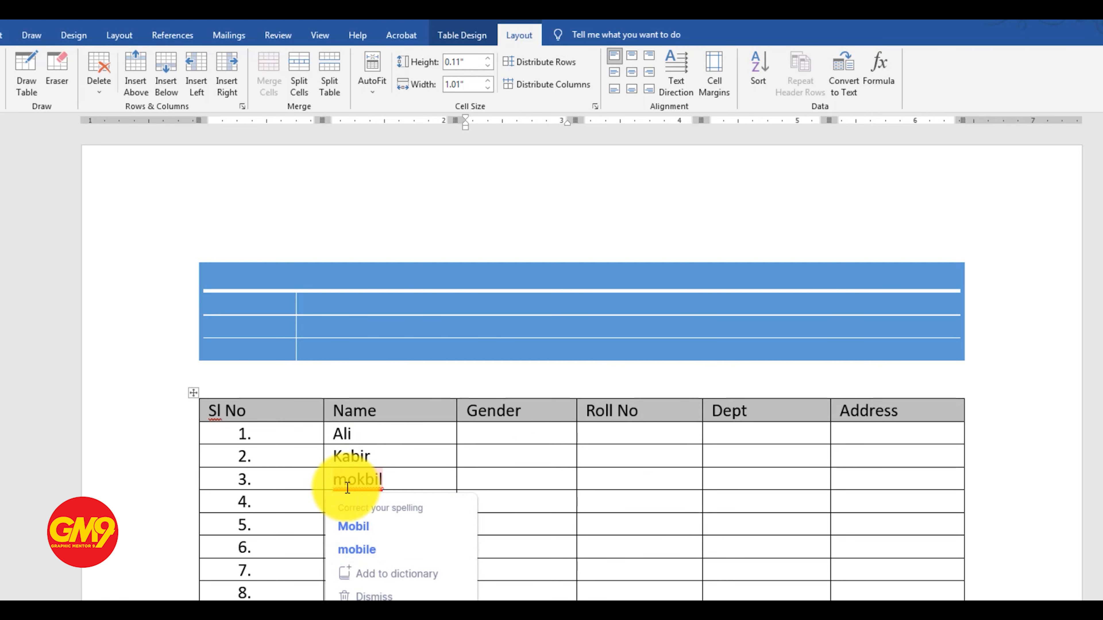
{"action": "left_click", "coordinate": [482, 500]}
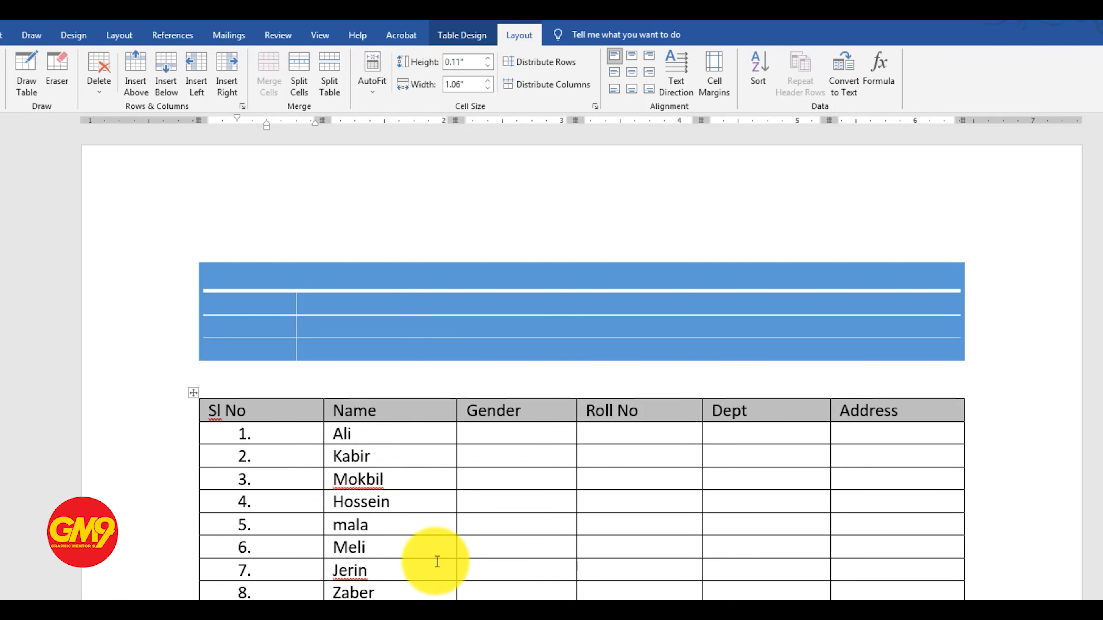
{"action": "mouse_move", "coordinate": [382, 482]}
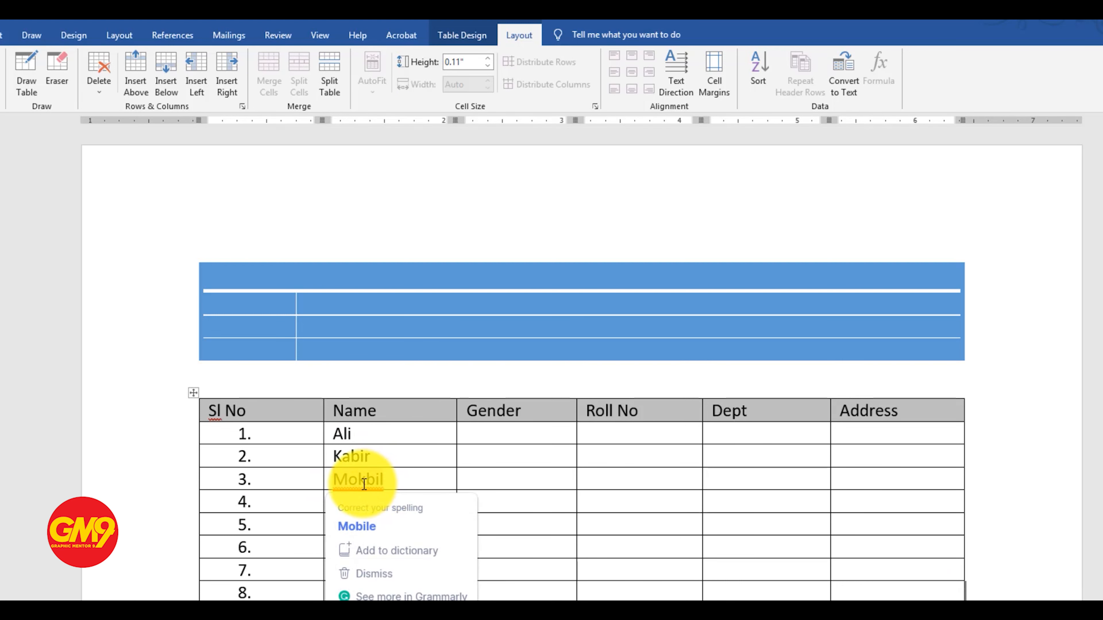
{"action": "left_click", "coordinate": [495, 436]}
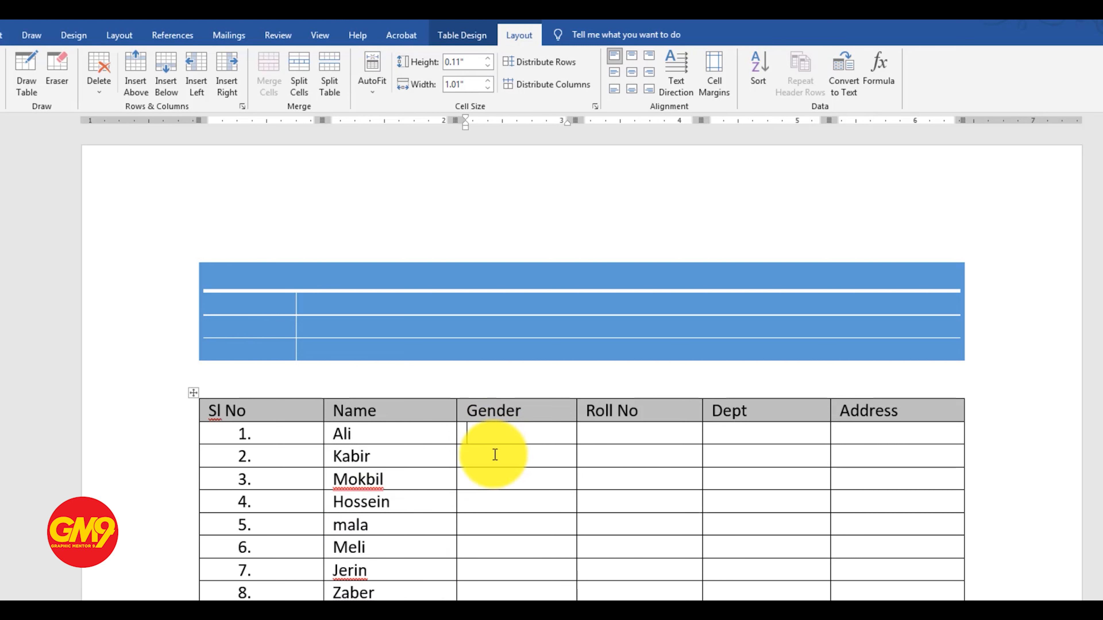
Insert an empty column directly to the left of the Gender column
{"action": "left_click", "coordinate": [516, 433]}
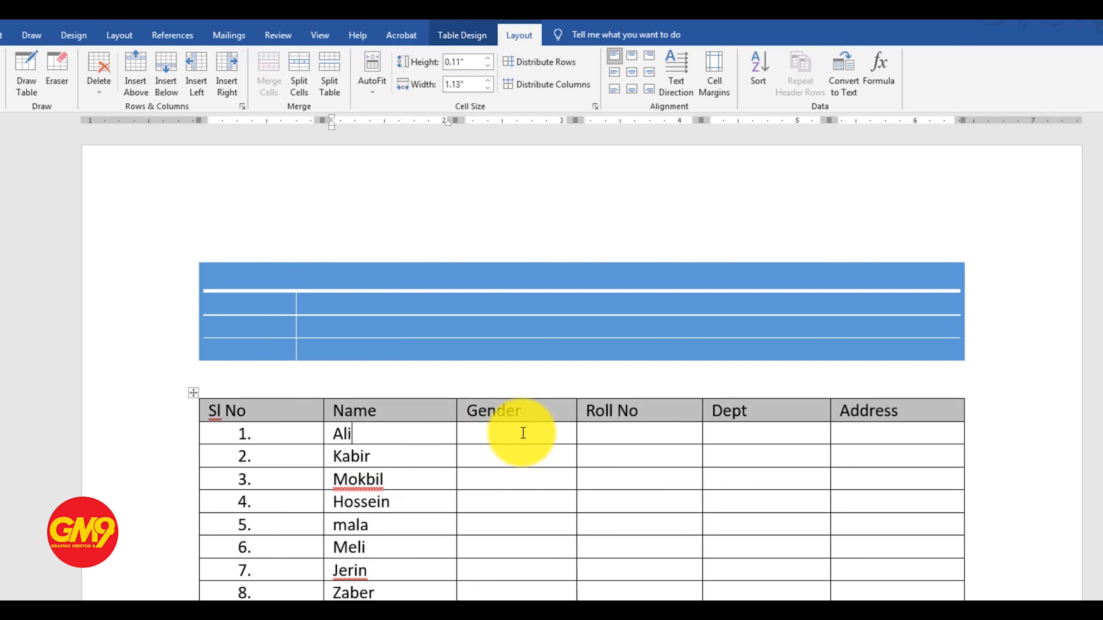
{"action": "left_click", "coordinate": [198, 71]}
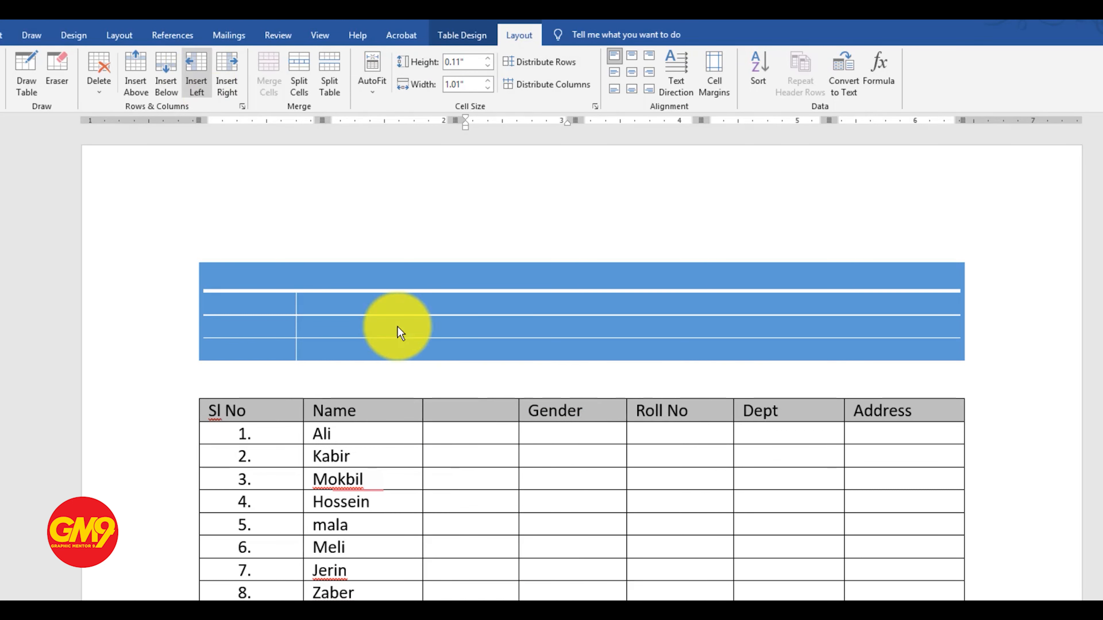
{"action": "left_click", "coordinate": [474, 434]}
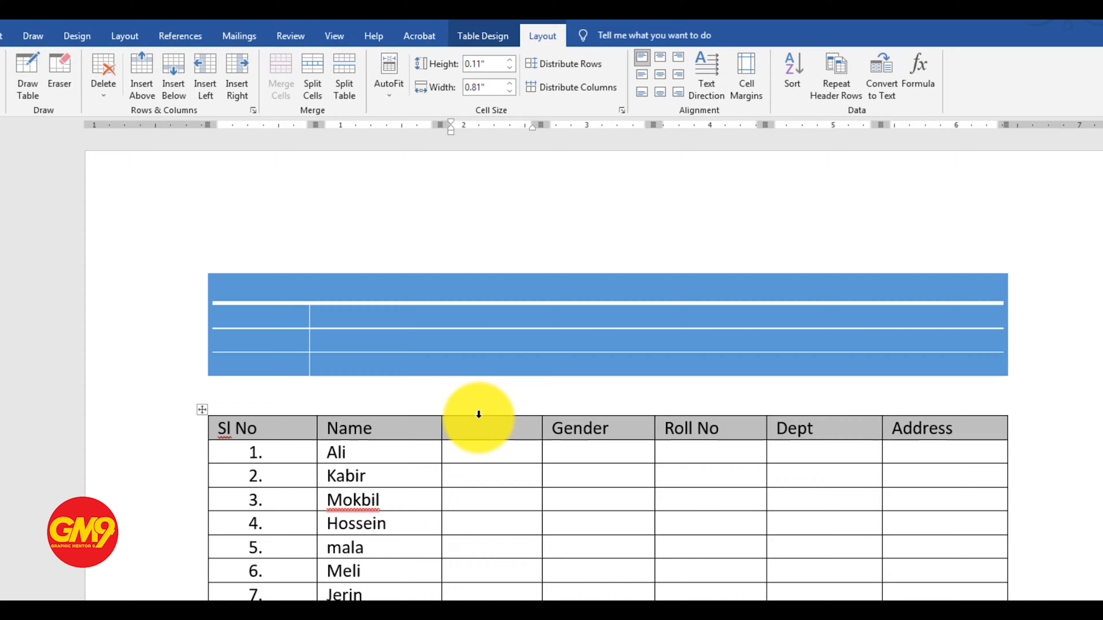
Delete the empty column between Name and Gender and try deleting the whole second table
{"action": "left_click", "coordinate": [478, 417]}
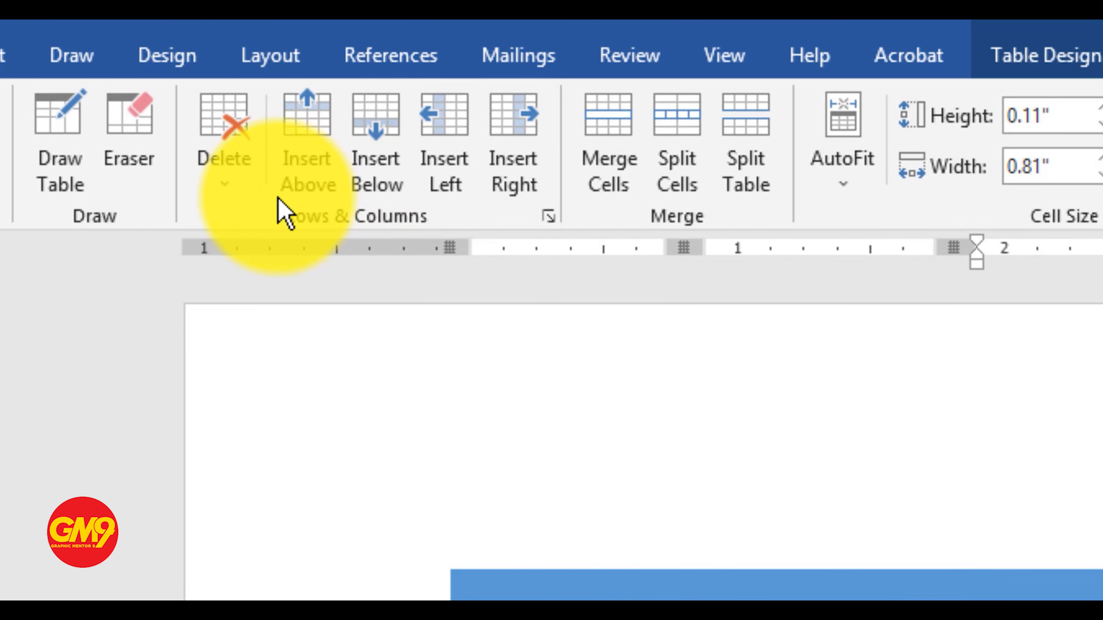
{"action": "left_click", "coordinate": [224, 191]}
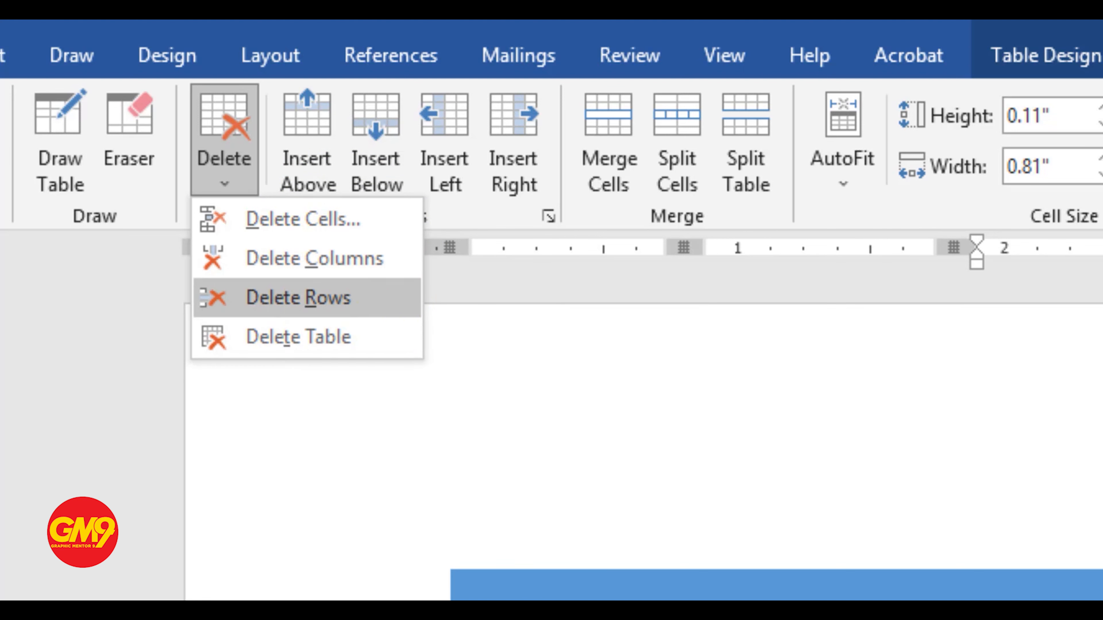
{"action": "left_click", "coordinate": [332, 312]}
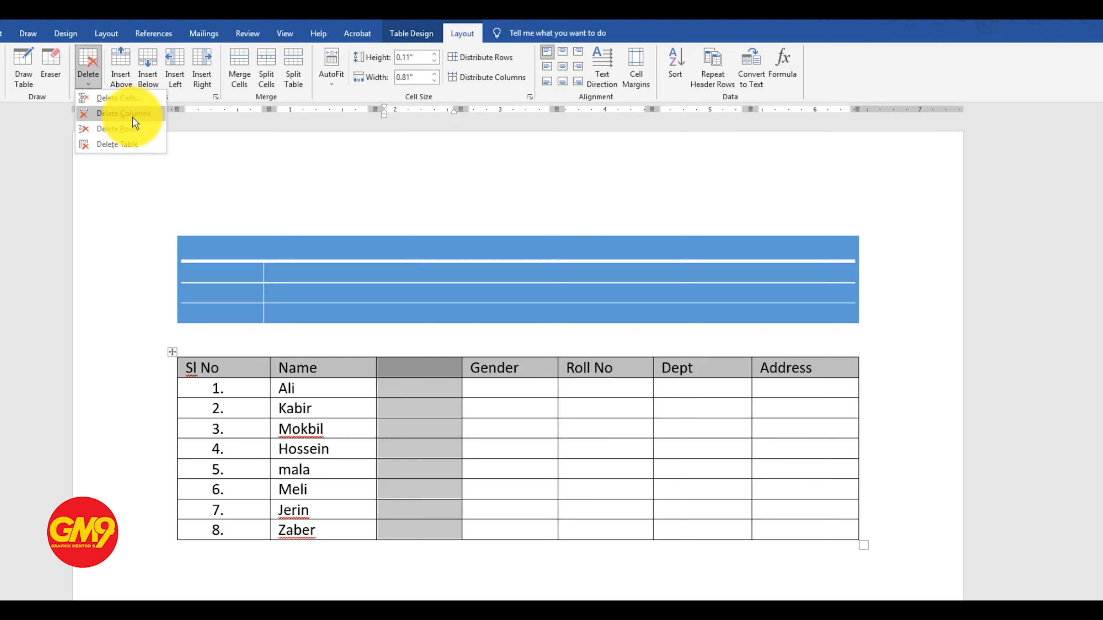
{"action": "left_click", "coordinate": [135, 113]}
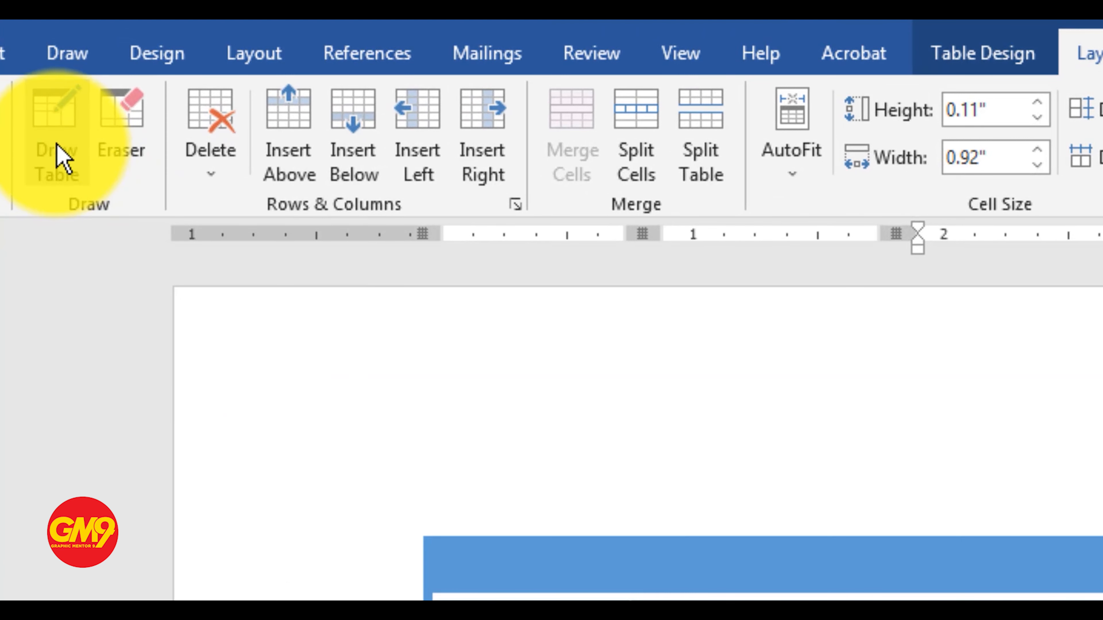
Draw a horizontal line splitting the Gender header into two levels and a vertical line dividing everything below it into two columns
{"action": "left_click", "coordinate": [57, 150]}
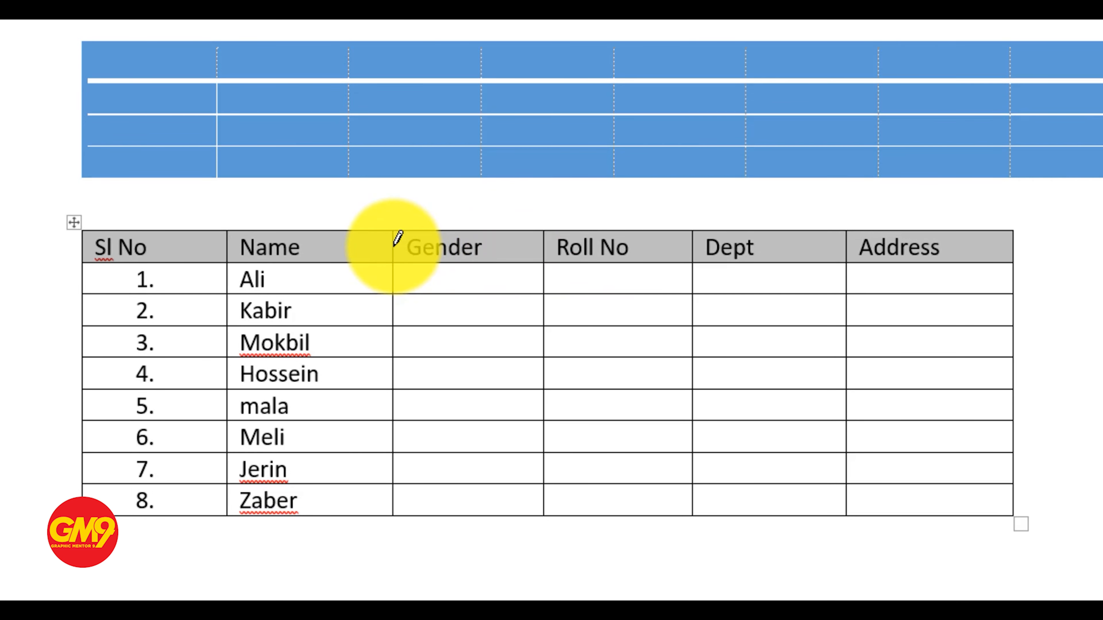
{"action": "left_click_drag", "start_coordinate": [396, 238], "coordinate": [488, 247]}
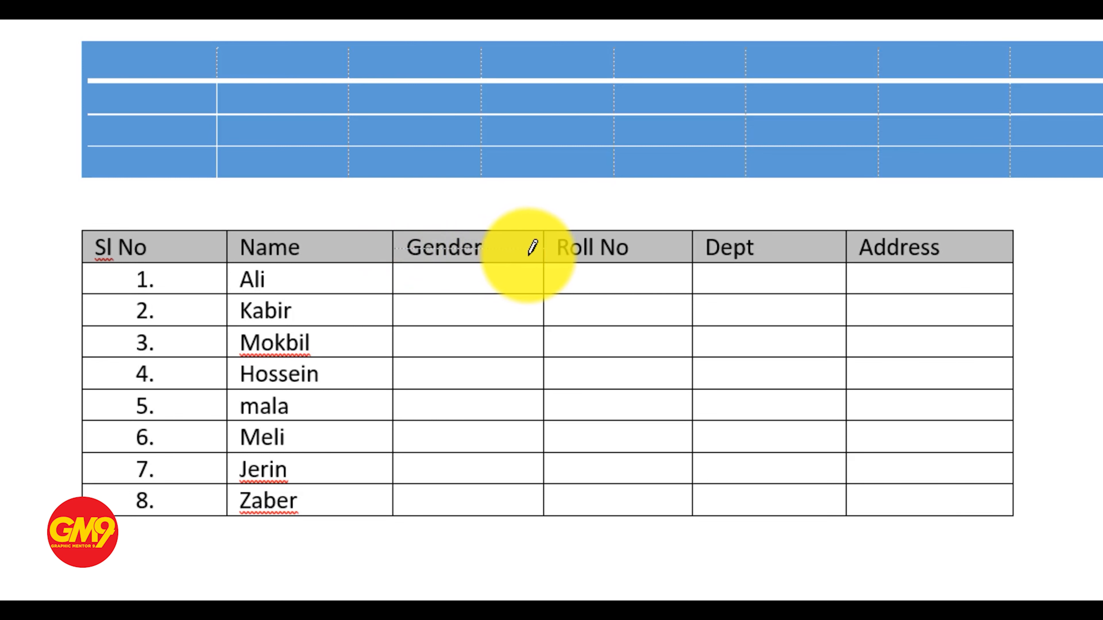
{"action": "mouse_move", "coordinate": [535, 254]}
{"action": "left_mouse_down"}
{"action": "mouse_move", "coordinate": [550, 246]}
{"action": "mouse_move", "coordinate": [537, 241]}
{"action": "left_mouse_up"}
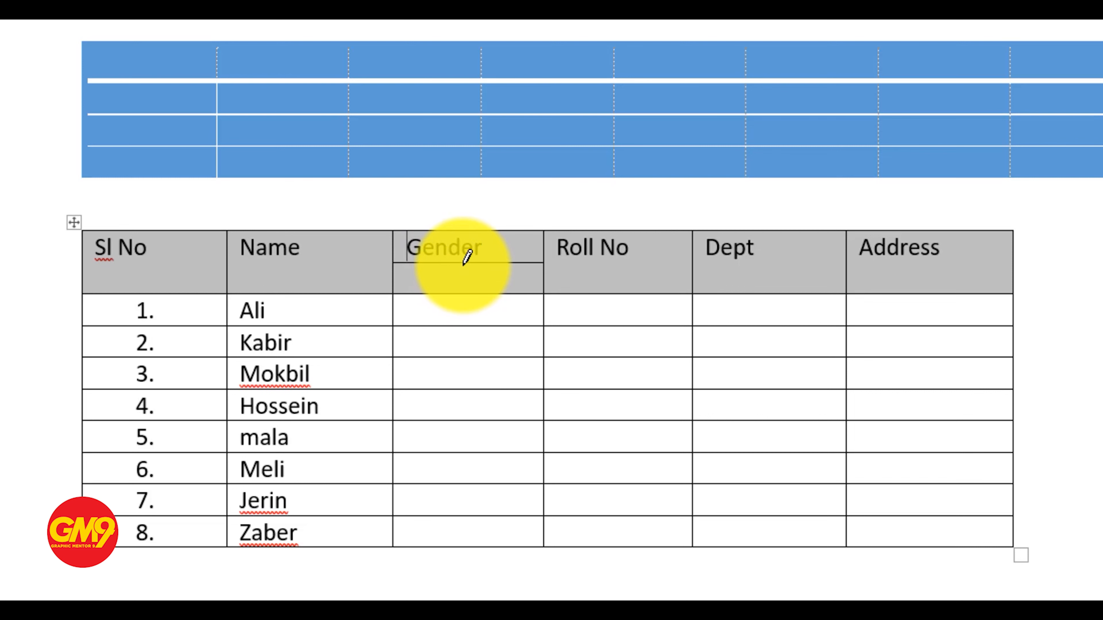
{"action": "left_click_drag", "start_coordinate": [463, 268], "coordinate": [442, 526]}
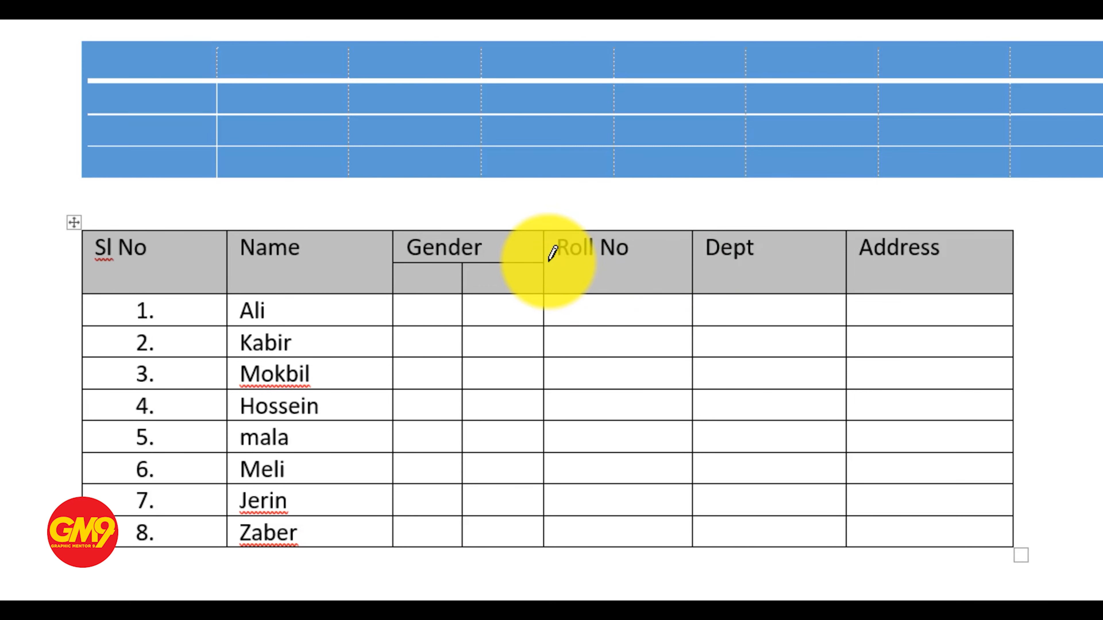
Draw a horizontal line across the Roll No header cell and erase it again
{"action": "left_click_drag", "start_coordinate": [544, 262], "coordinate": [690, 263]}
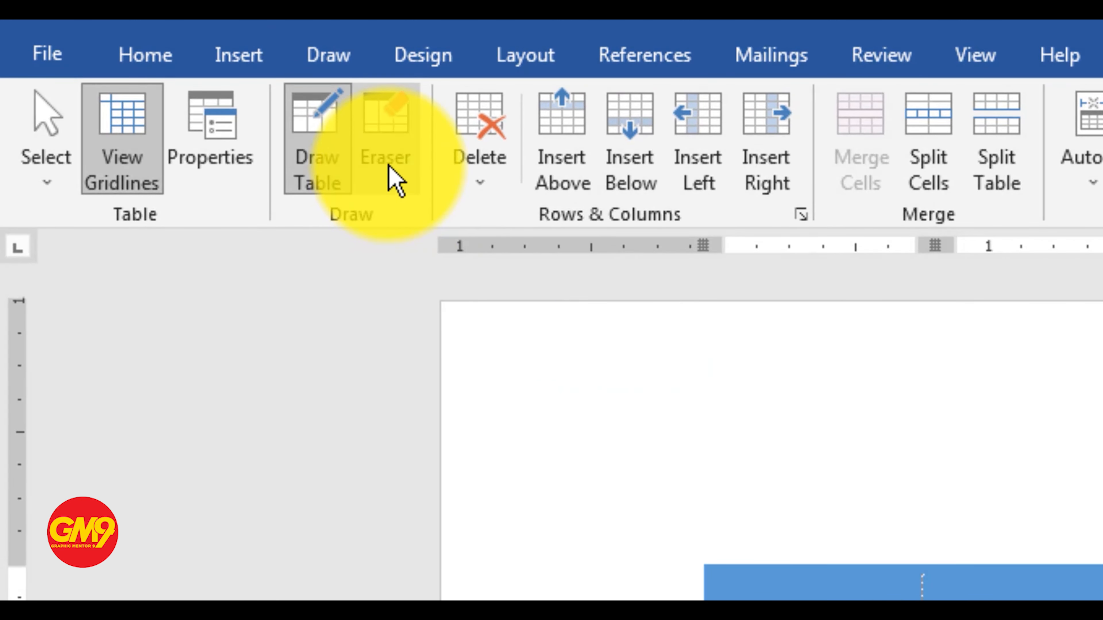
{"action": "left_click", "coordinate": [387, 144]}
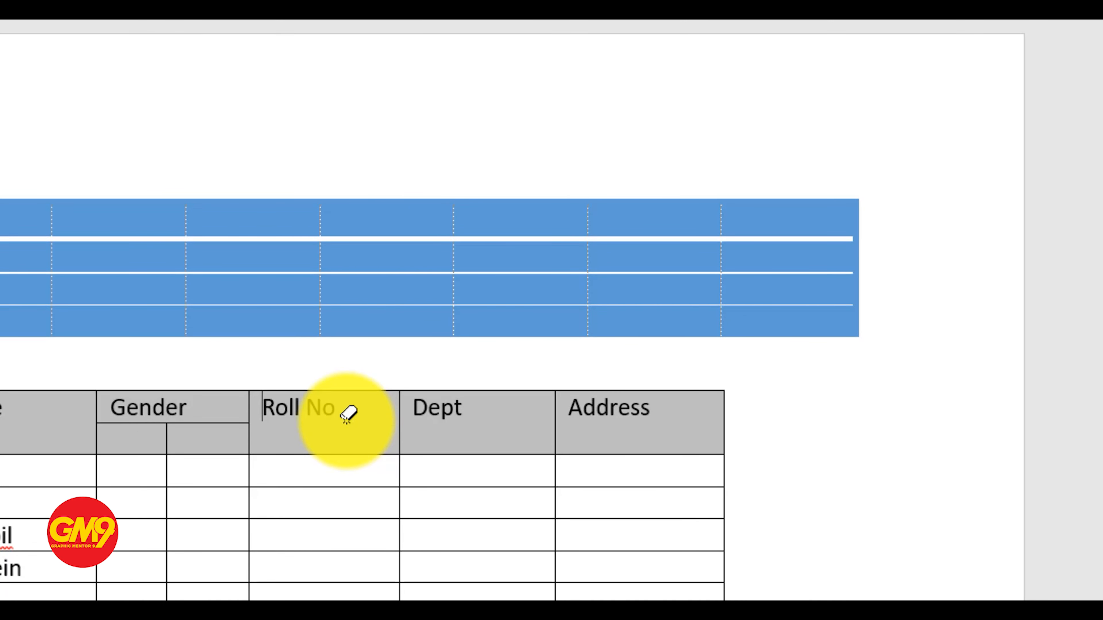
{"action": "key", "text": "Escape"}
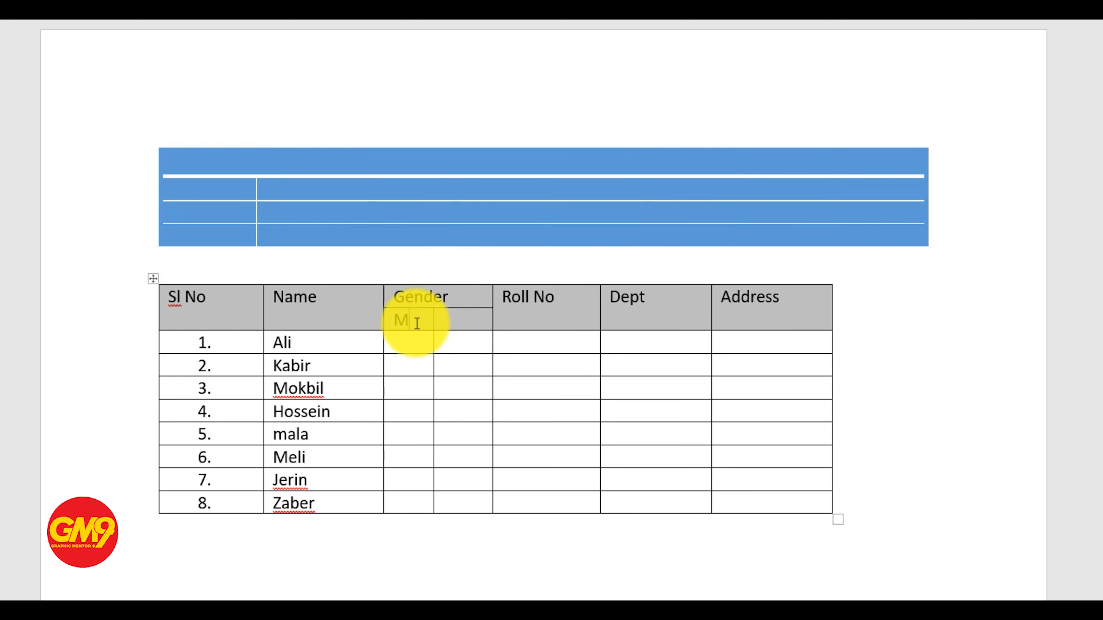
Label the two subheader cells under Gender as Male and Female, and widen the Male column slightly
{"action": "type", "text": "ale"}
{"action": "type", "text": "Fema"}
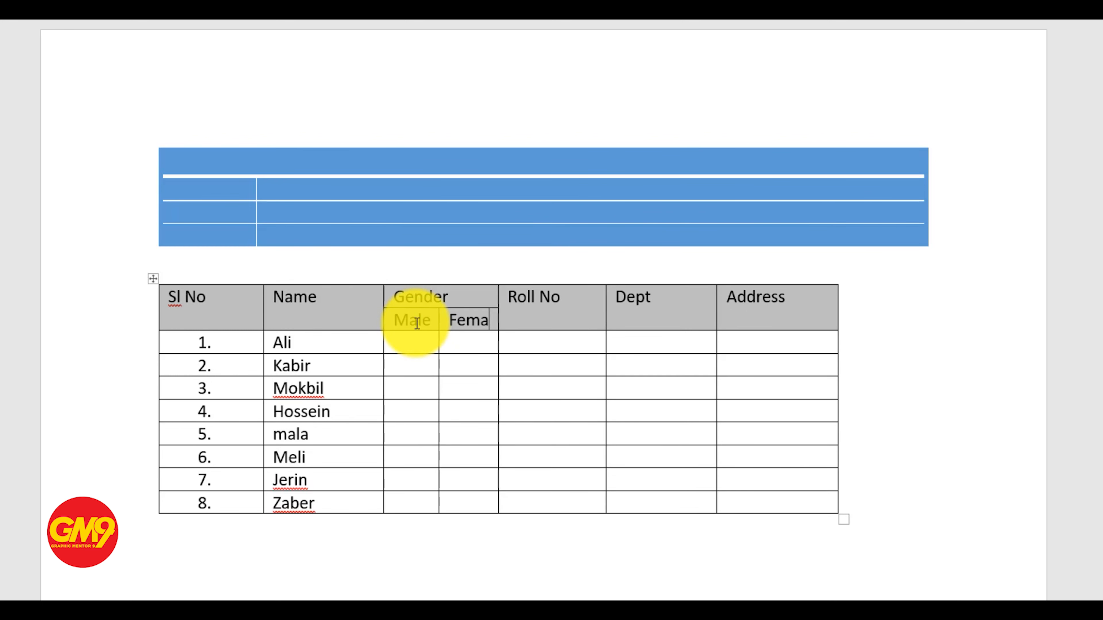
{"action": "type", "text": "le"}
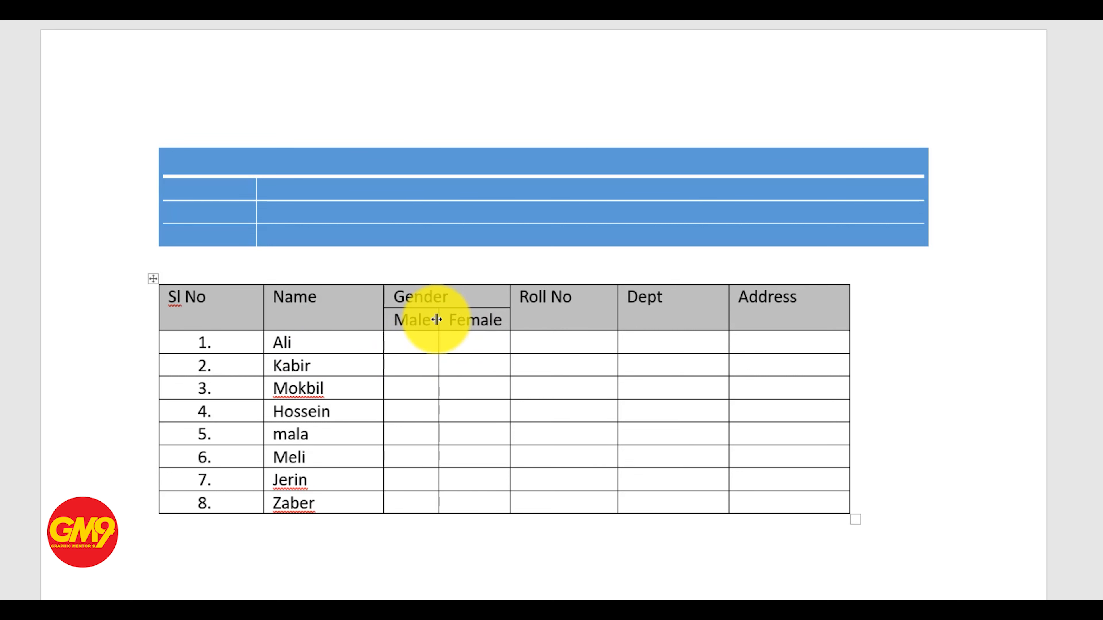
{"action": "left_click_drag", "start_coordinate": [437, 320], "coordinate": [445, 333]}
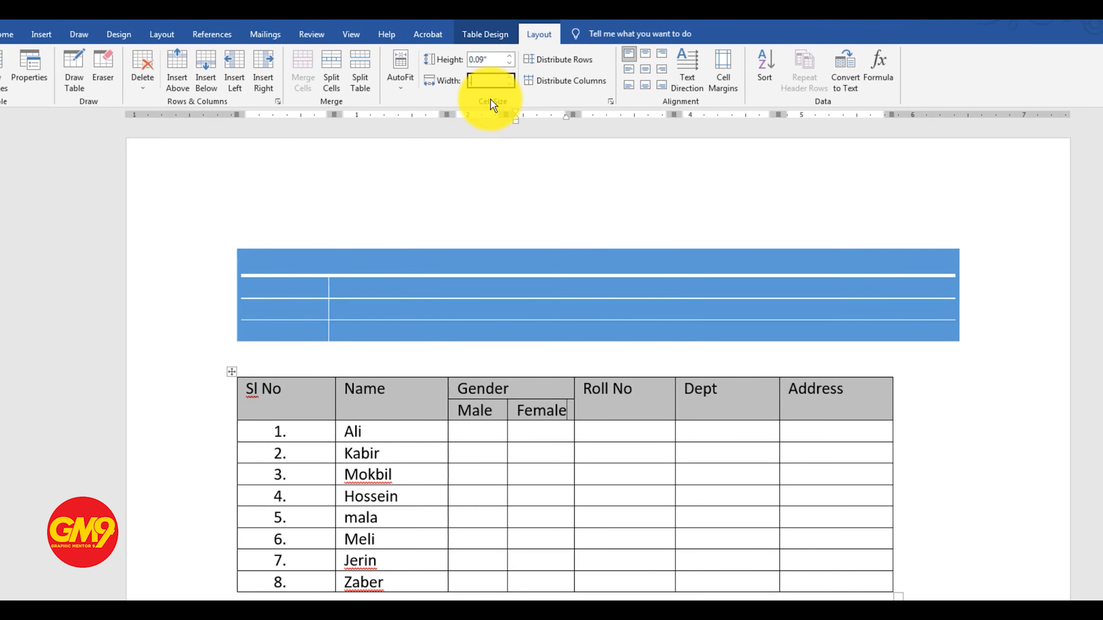
Set the width of the Sl No column to 0.5"
{"action": "key", "text": "Return"}
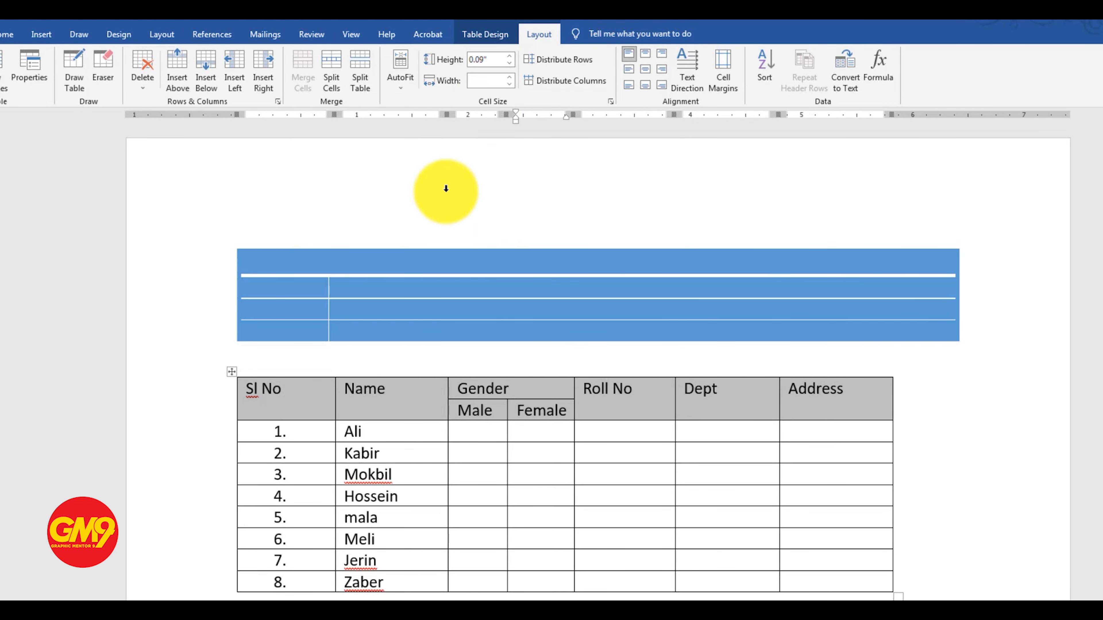
{"action": "left_click", "coordinate": [300, 407]}
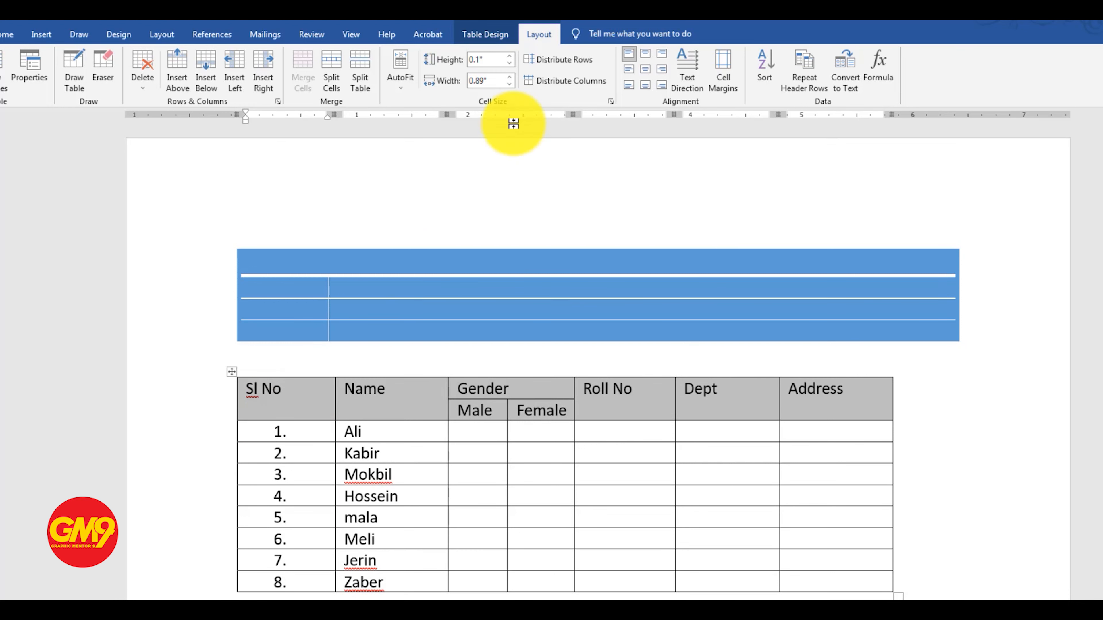
{"action": "left_click", "coordinate": [493, 83]}
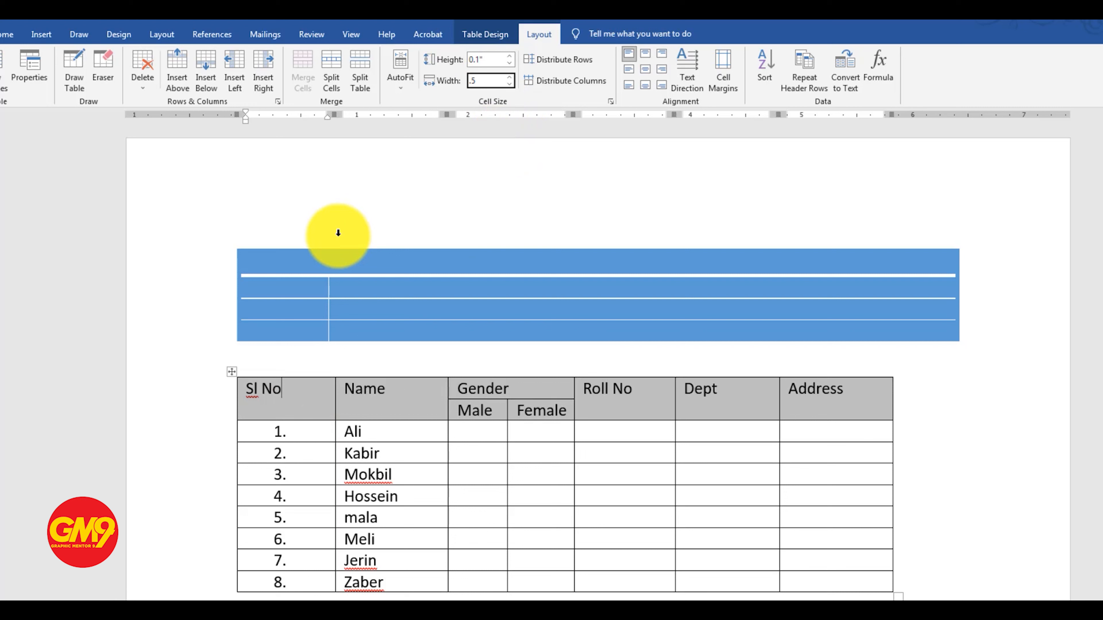
{"action": "key", "text": "Return"}
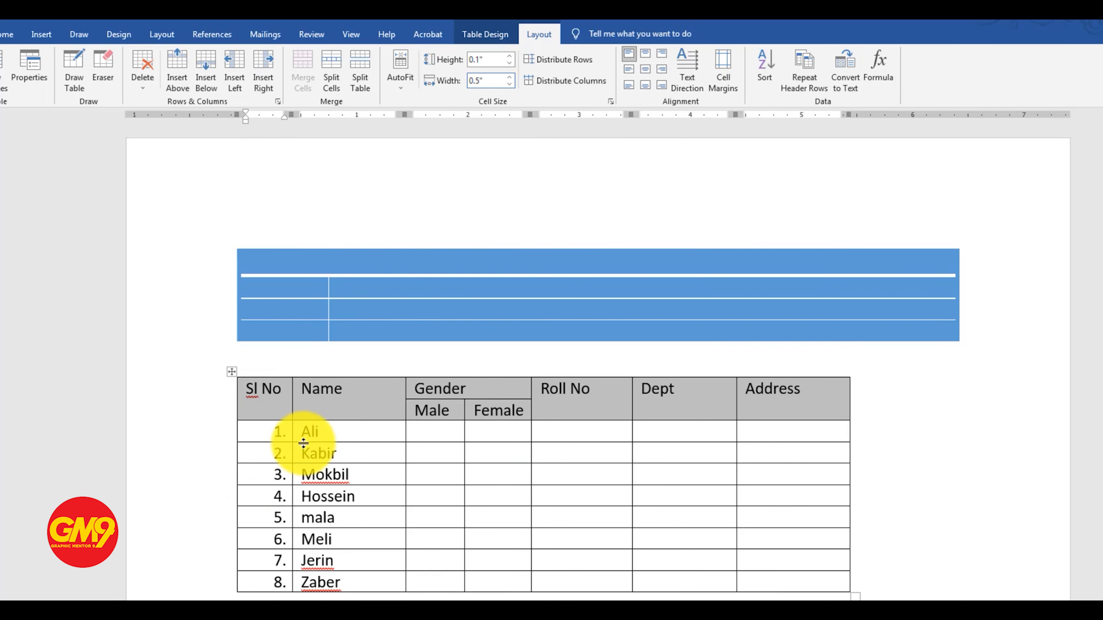
Set the width of the Name column to 1.5"
{"action": "left_click", "coordinate": [280, 395]}
{"action": "left_click", "coordinate": [355, 400]}
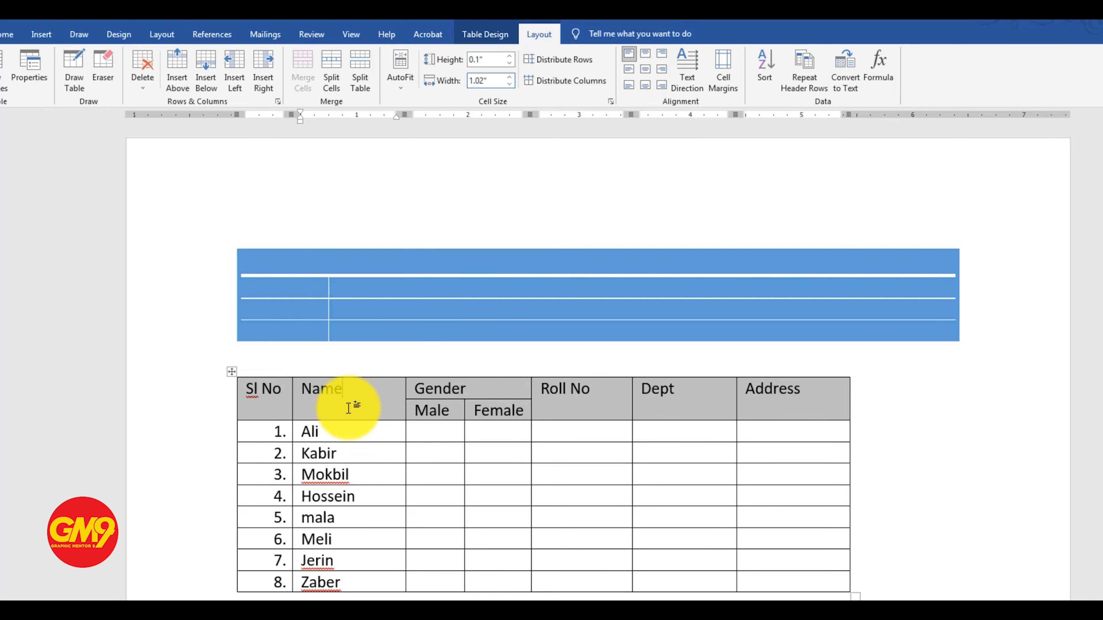
{"action": "left_click", "coordinate": [495, 82]}
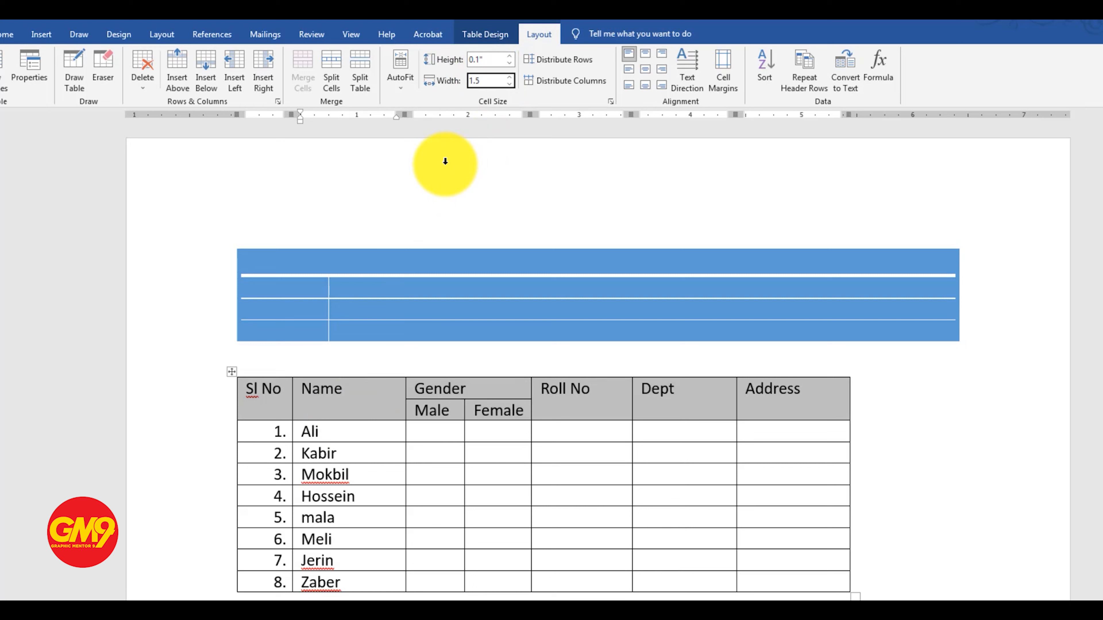
{"action": "key", "text": "Return"}
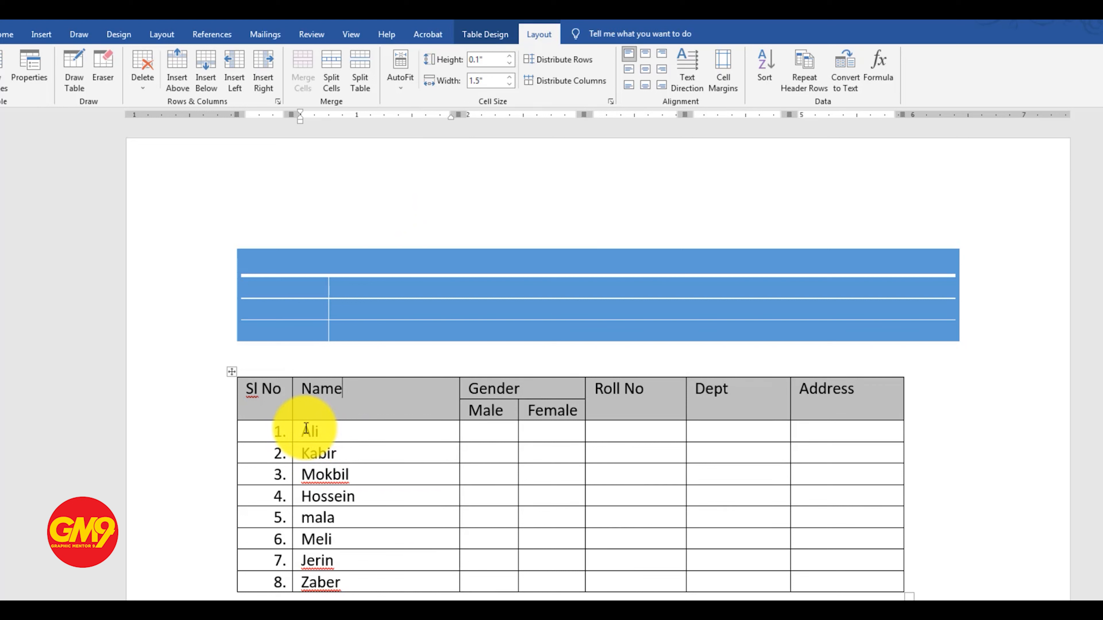
Capitalize the first letter of the fifth entry in the Name column
{"action": "left_click_drag", "start_coordinate": [306, 431], "coordinate": [316, 580]}
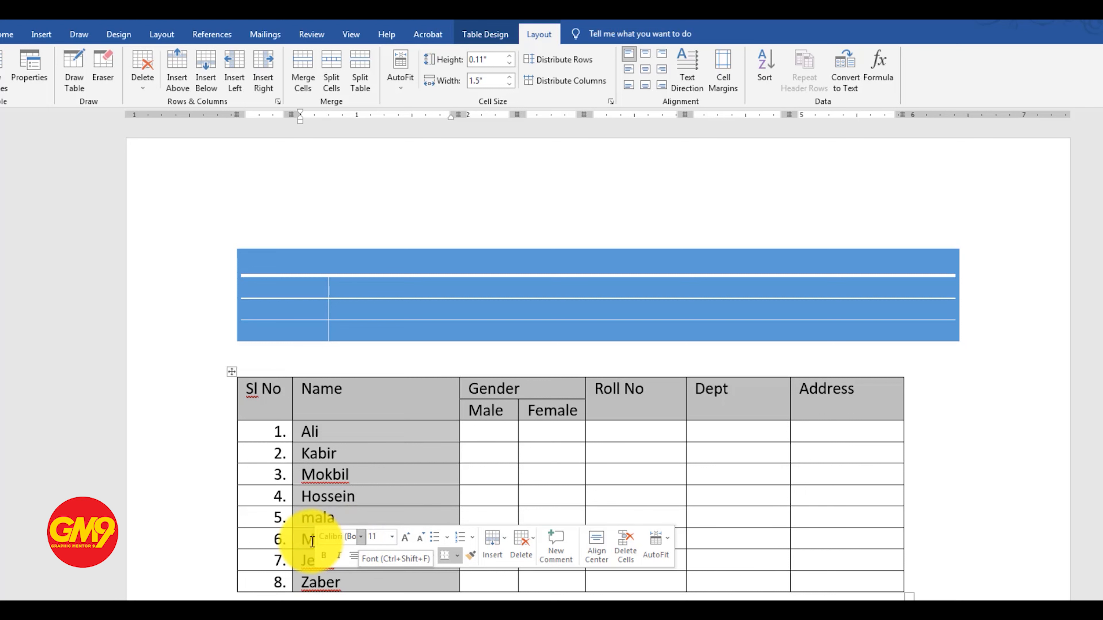
{"action": "left_click", "coordinate": [309, 523]}
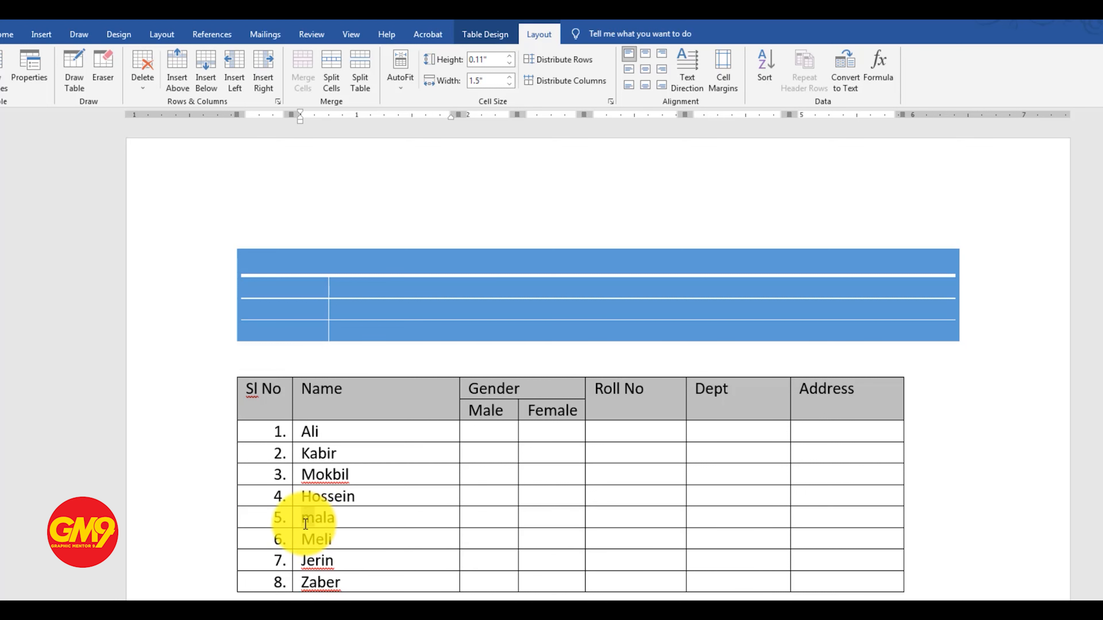
{"action": "right_click", "coordinate": [303, 524]}
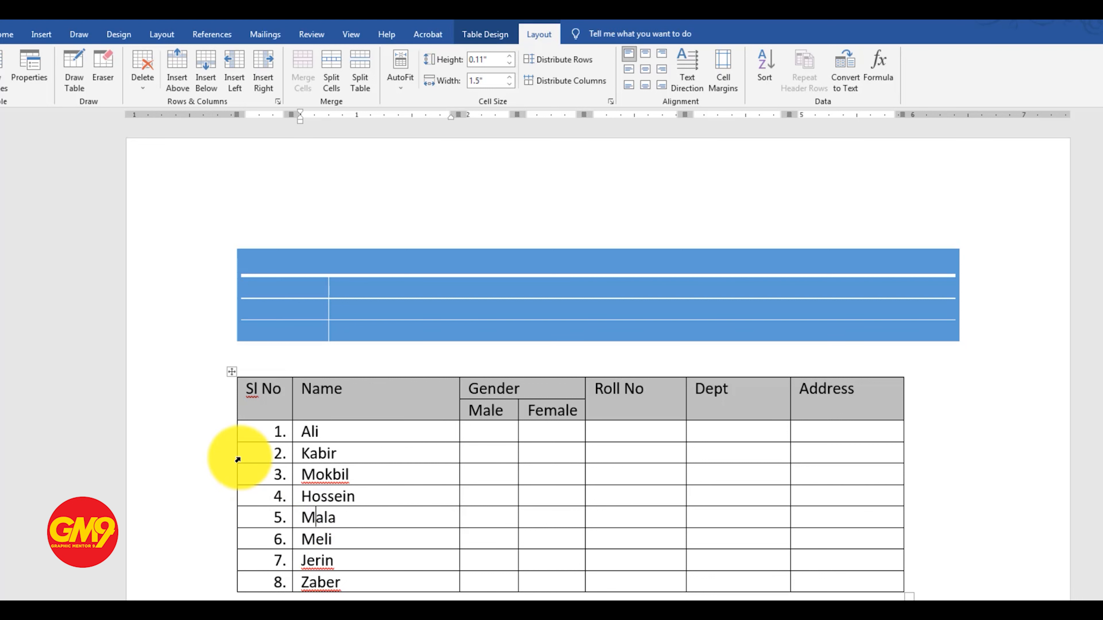
Increase the height of the second table's top header row to 0.5"
{"action": "left_click", "coordinate": [406, 436]}
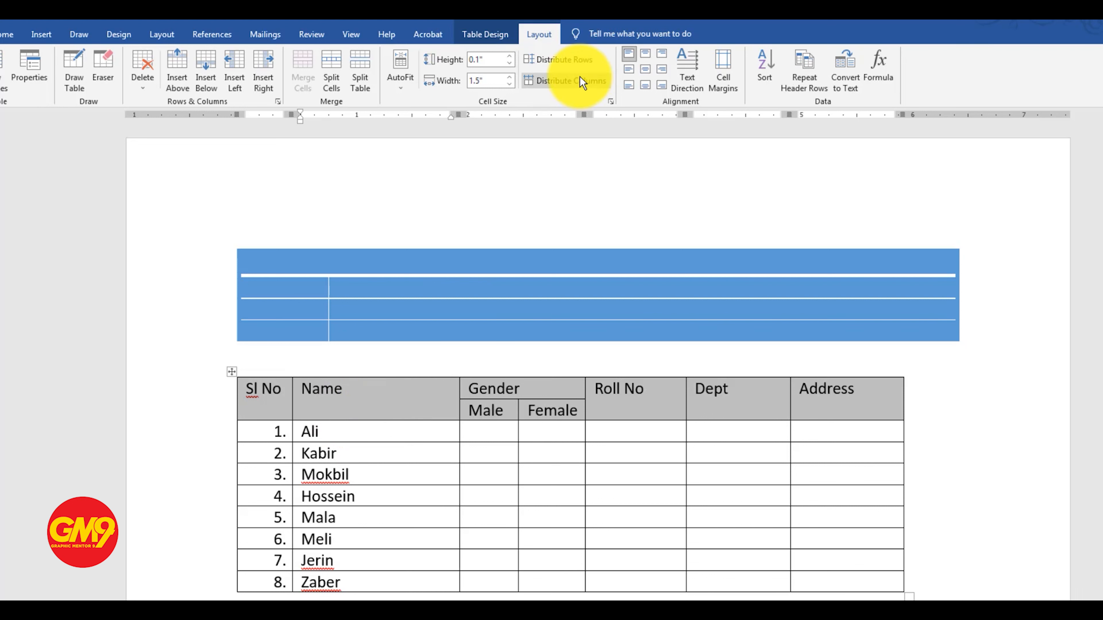
{"action": "left_click", "coordinate": [353, 407]}
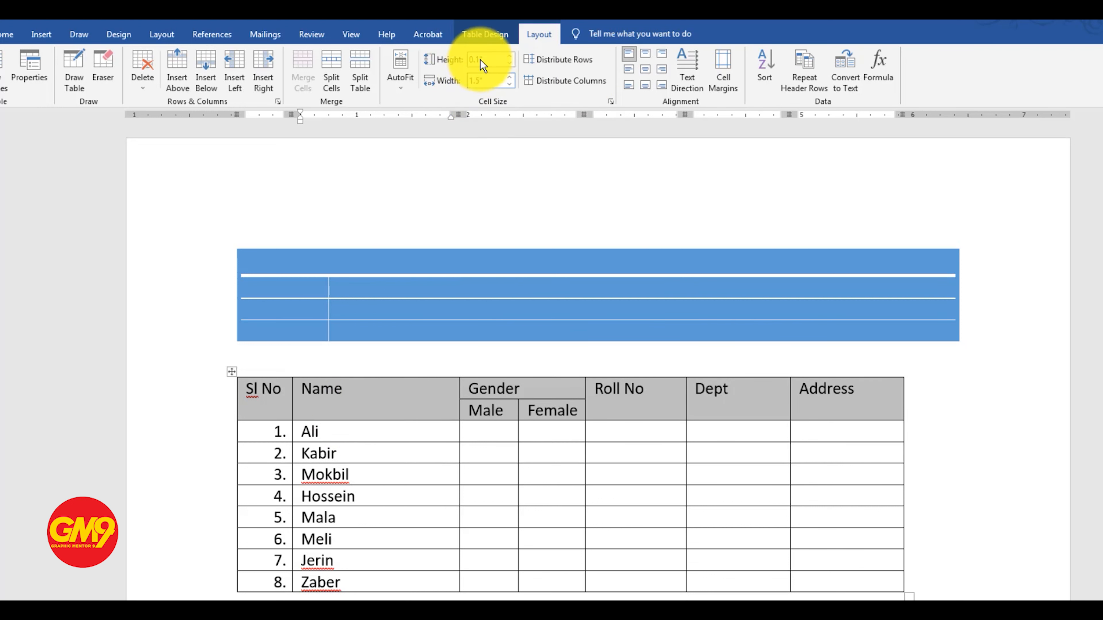
{"action": "left_click", "coordinate": [493, 60]}
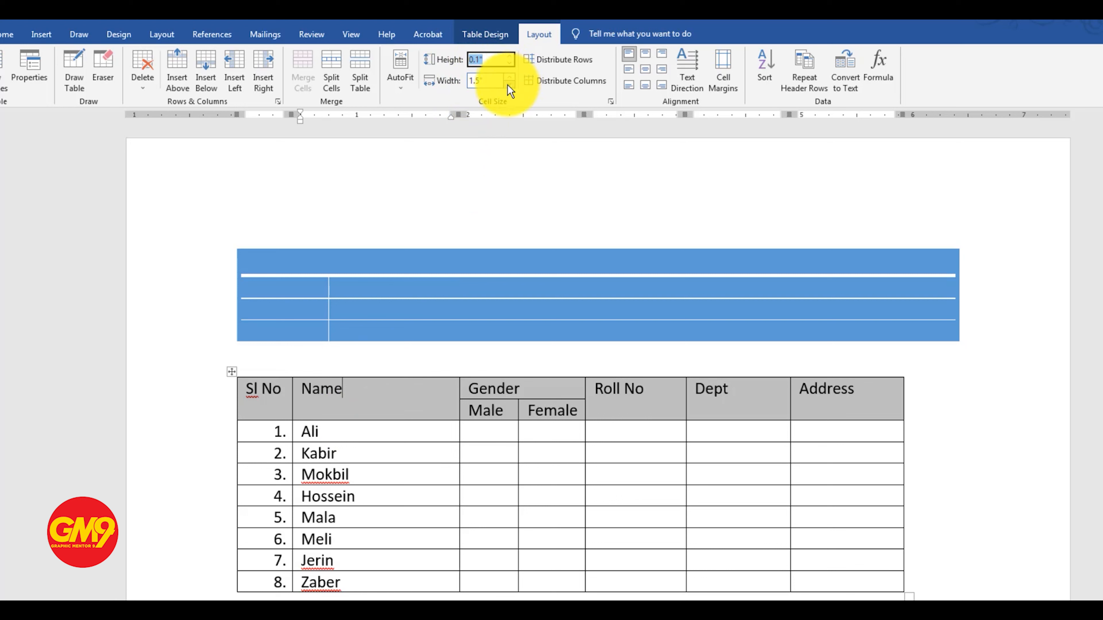
{"action": "left_click", "coordinate": [509, 57]}
{"action": "left_click", "coordinate": [509, 58]}
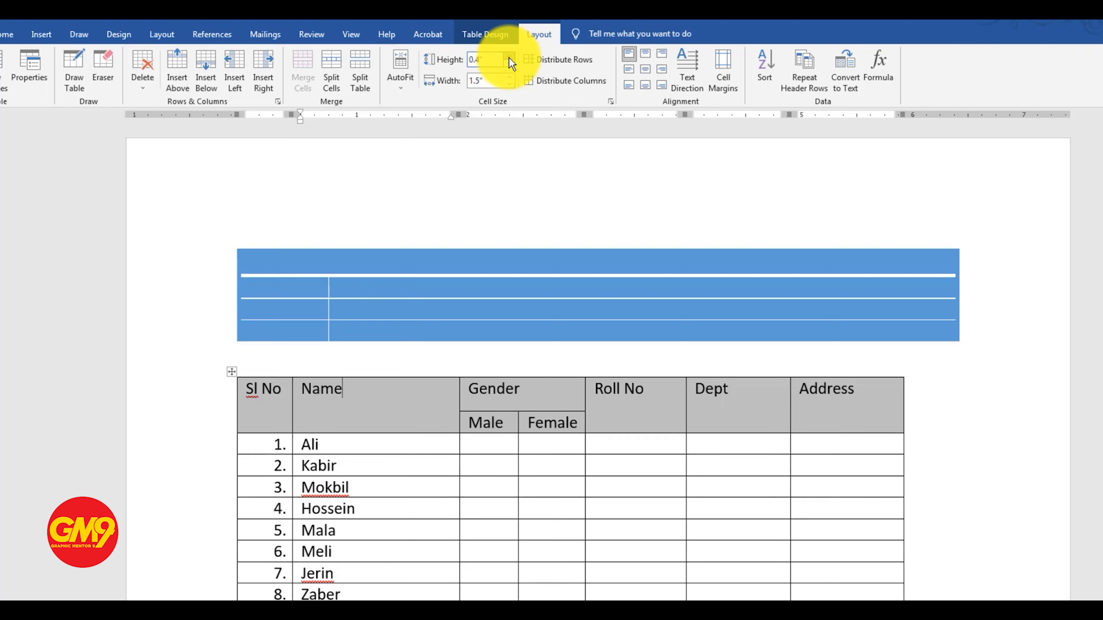
{"action": "left_click", "coordinate": [509, 58]}
{"action": "left_click", "coordinate": [509, 57]}
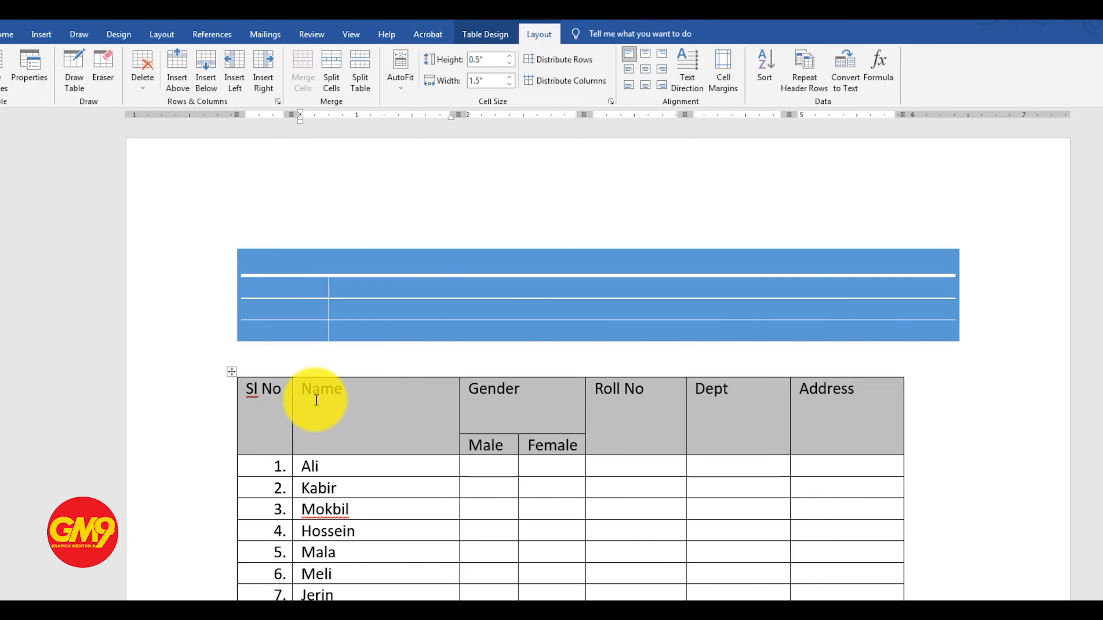
Try the different cell alignments on the header labels from Sl No to Address and settle on centring them horizontally and vertically
{"action": "left_click_drag", "start_coordinate": [252, 389], "coordinate": [859, 398]}
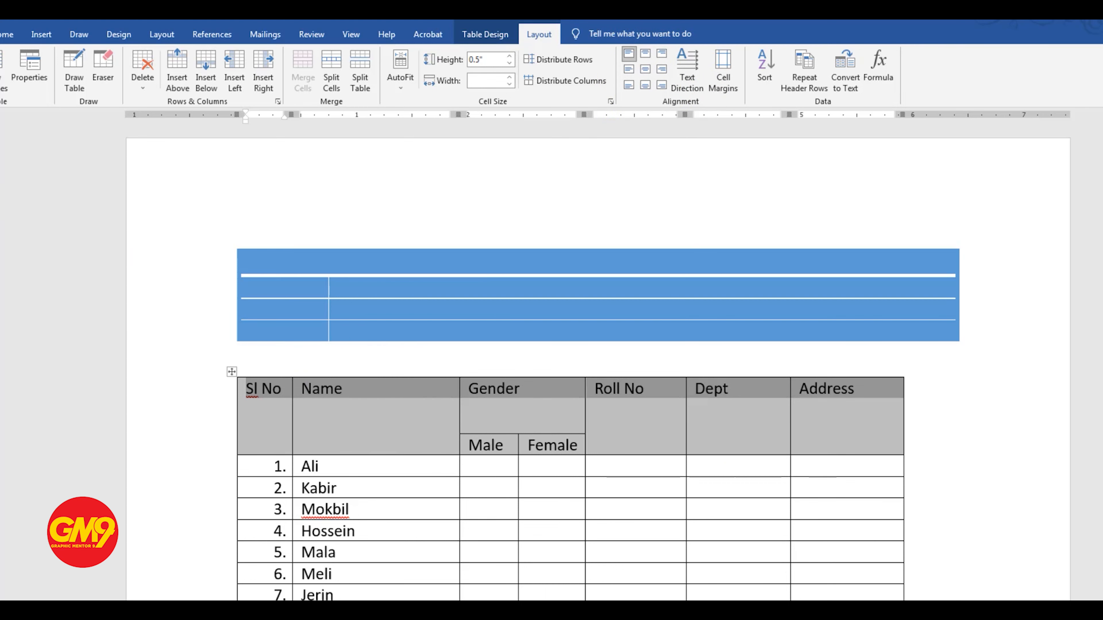
{"action": "left_click", "coordinate": [8, 38]}
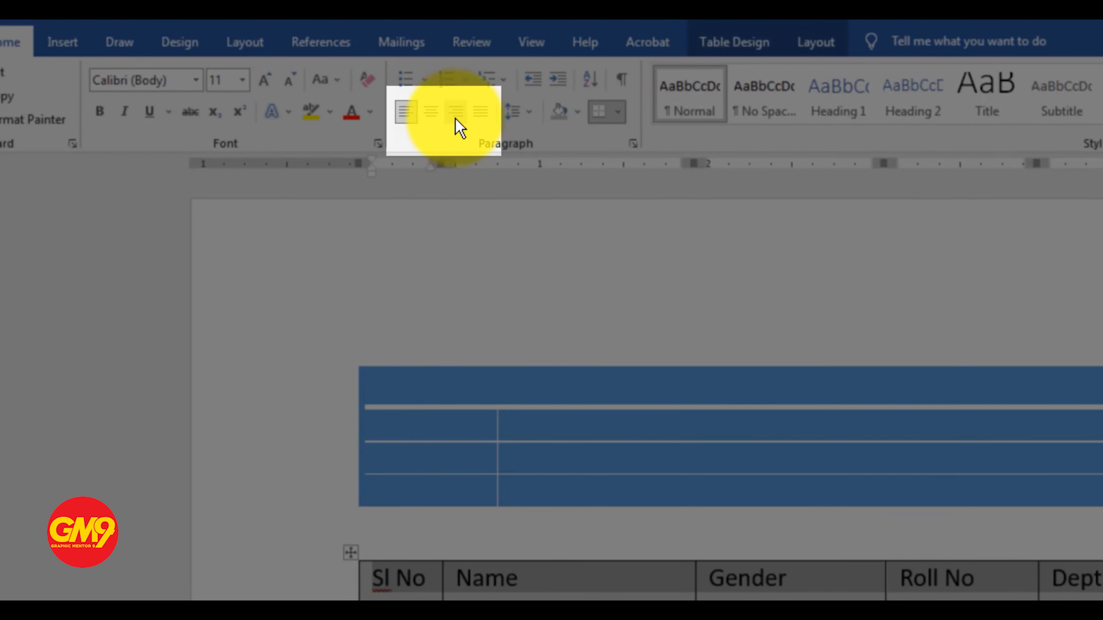
{"action": "left_click", "coordinate": [815, 42]}
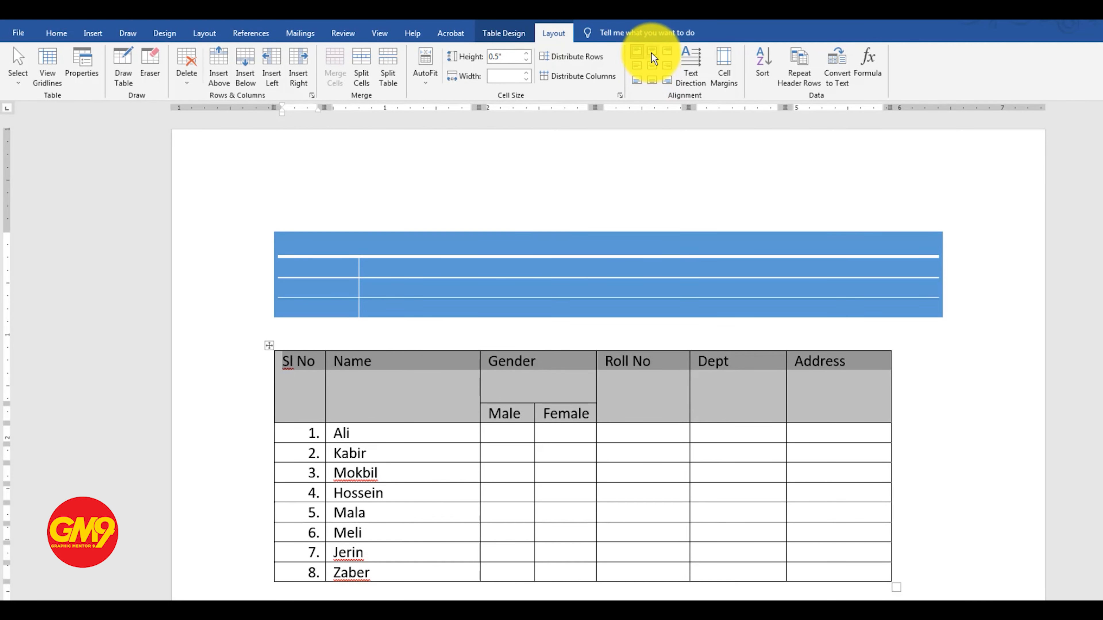
{"action": "left_click", "coordinate": [653, 56]}
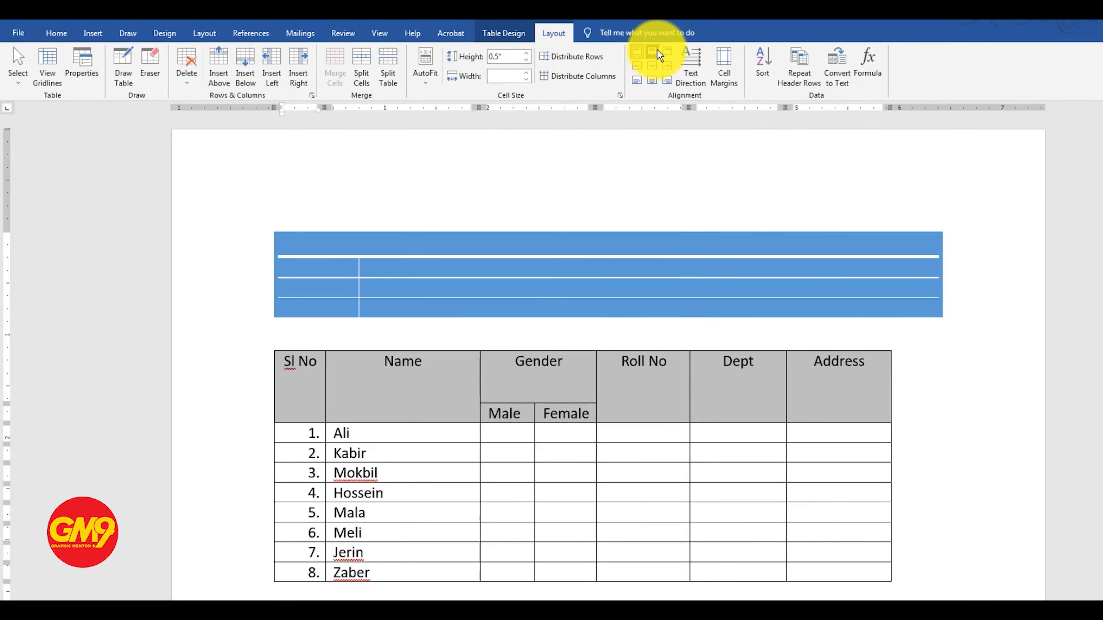
{"action": "left_click", "coordinate": [667, 52]}
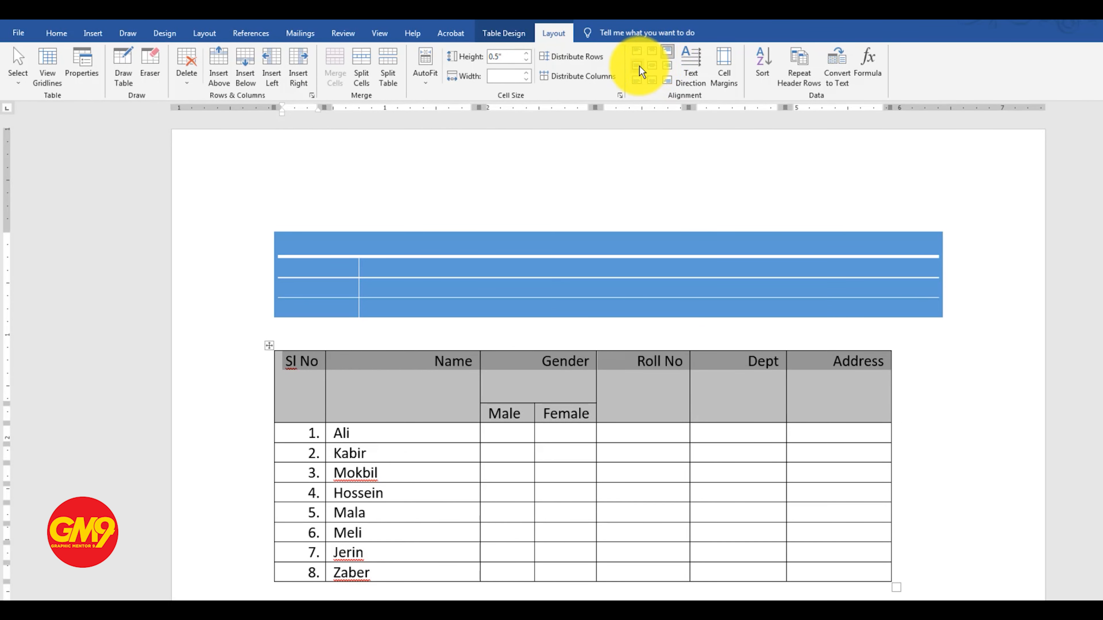
{"action": "left_click", "coordinate": [636, 65]}
{"action": "left_click", "coordinate": [653, 64]}
{"action": "left_click", "coordinate": [666, 66]}
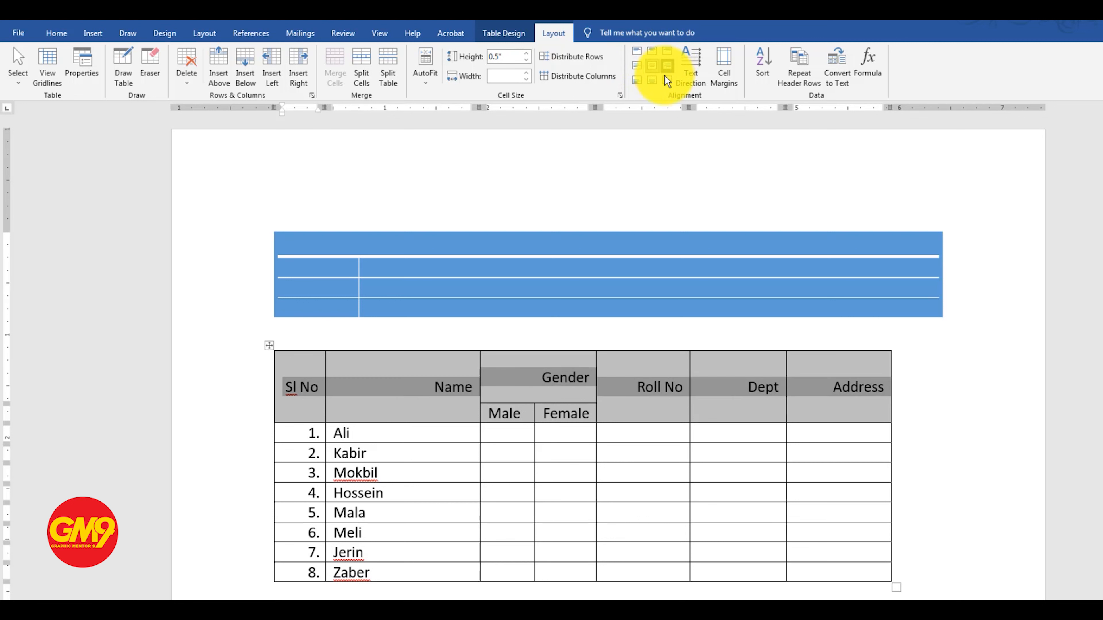
{"action": "left_click", "coordinate": [636, 81]}
{"action": "left_click", "coordinate": [651, 81]}
{"action": "left_click", "coordinate": [667, 80]}
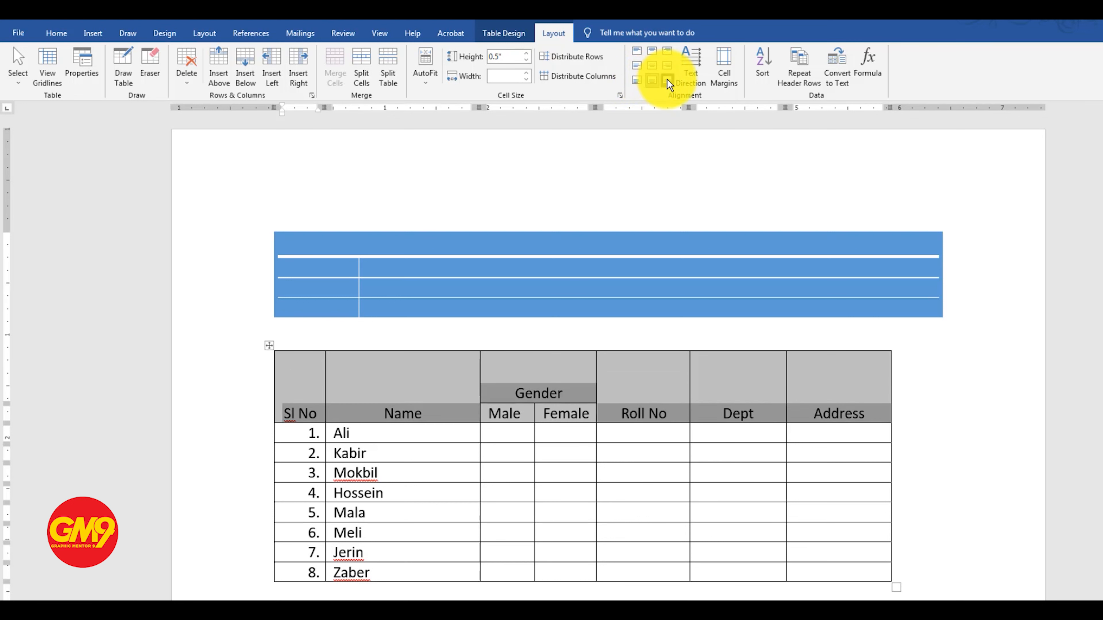
{"action": "left_click", "coordinate": [653, 67]}
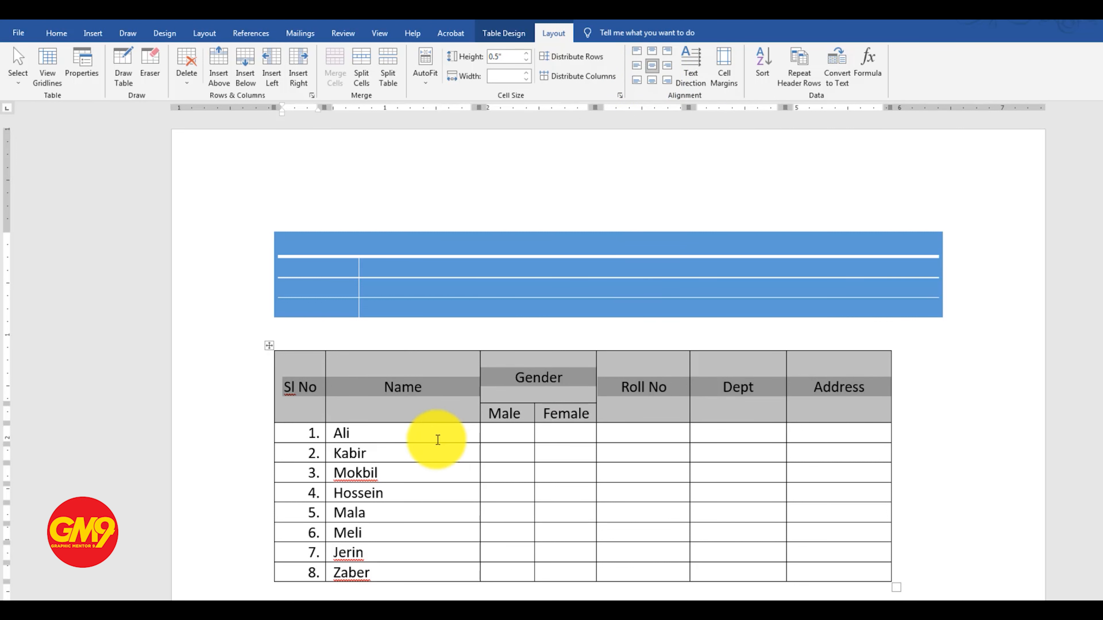
Try a header row height of 0.6" and reduce it to 0.01" to make the row compact
{"action": "left_click", "coordinate": [430, 400]}
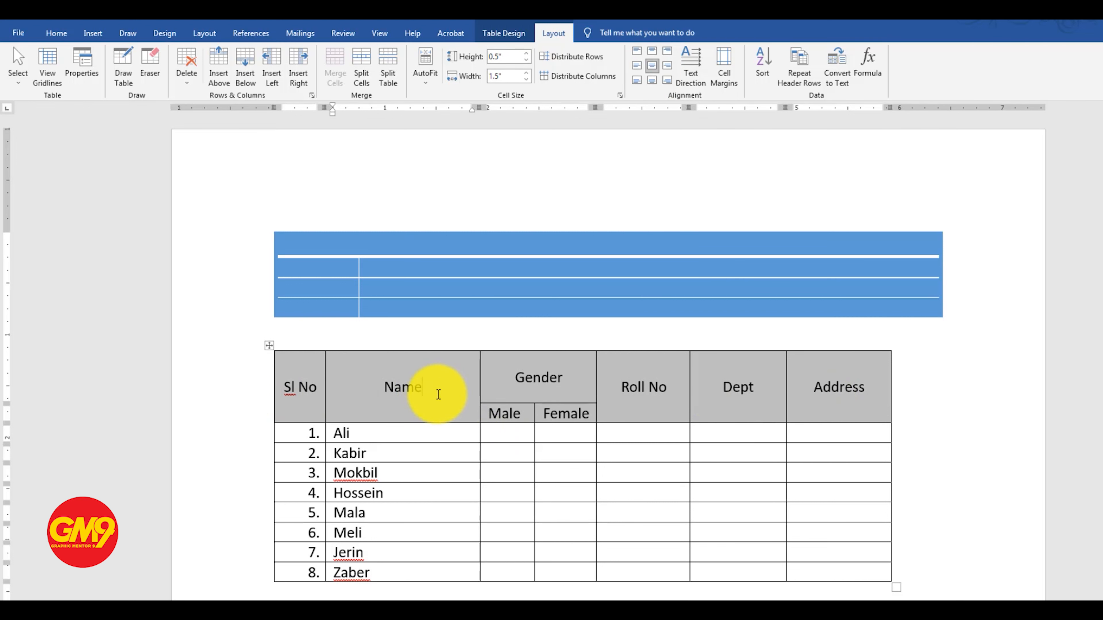
{"action": "left_click", "coordinate": [526, 53]}
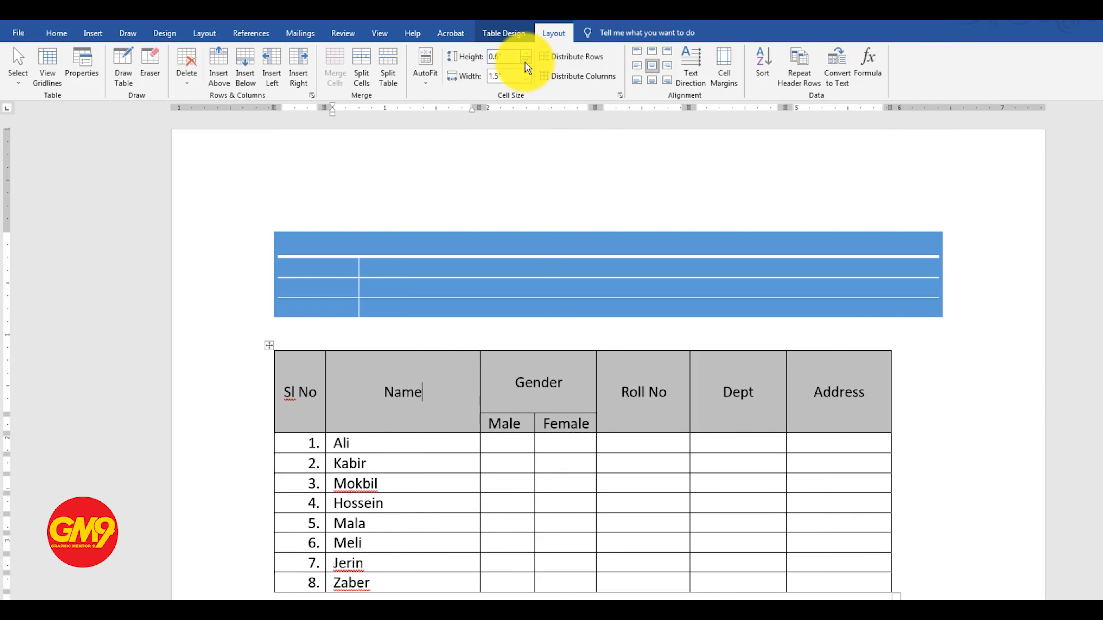
{"action": "left_click", "coordinate": [526, 61]}
{"action": "left_click", "coordinate": [526, 62]}
{"action": "left_click", "coordinate": [526, 62]}
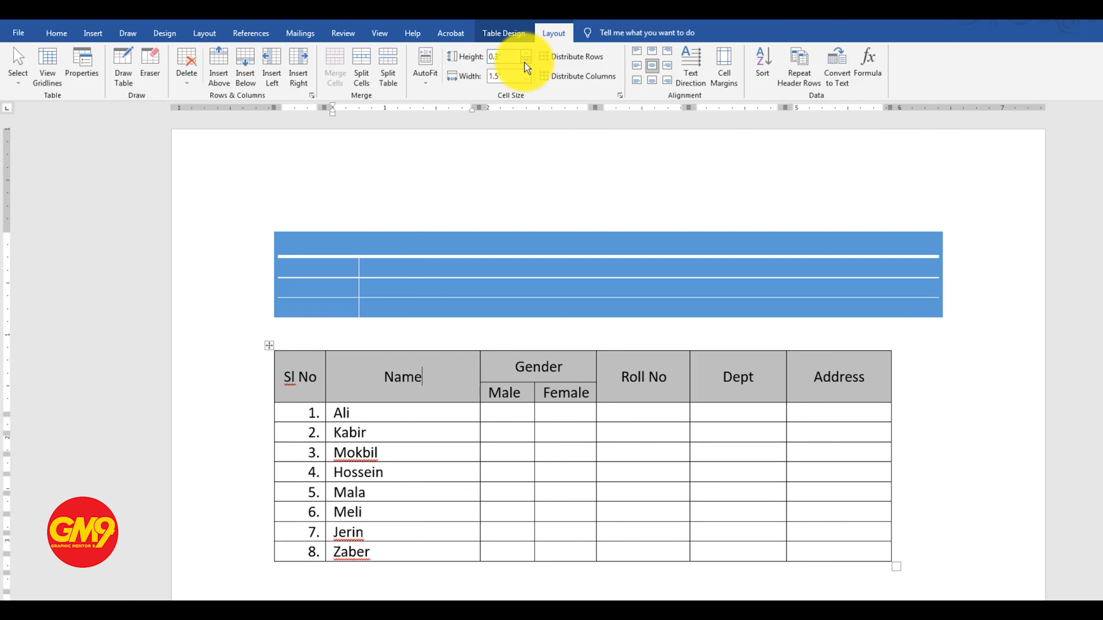
{"action": "left_click", "coordinate": [526, 66]}
{"action": "left_click", "coordinate": [526, 65]}
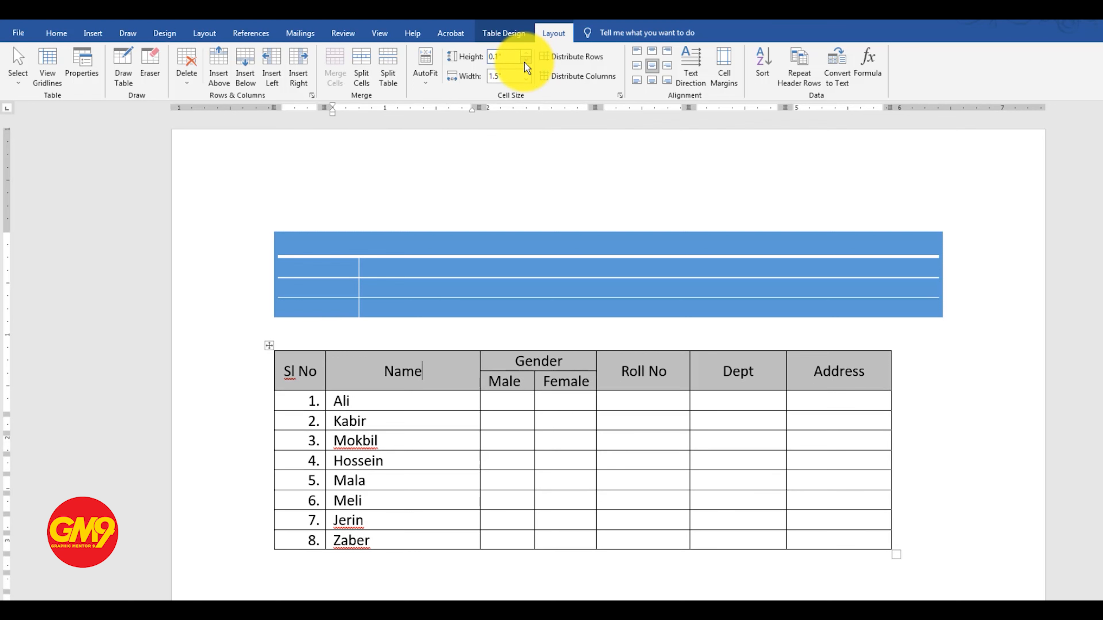
Enlarge the first data row's height to 0.21" by moving its lower border down
{"action": "left_click", "coordinate": [449, 400]}
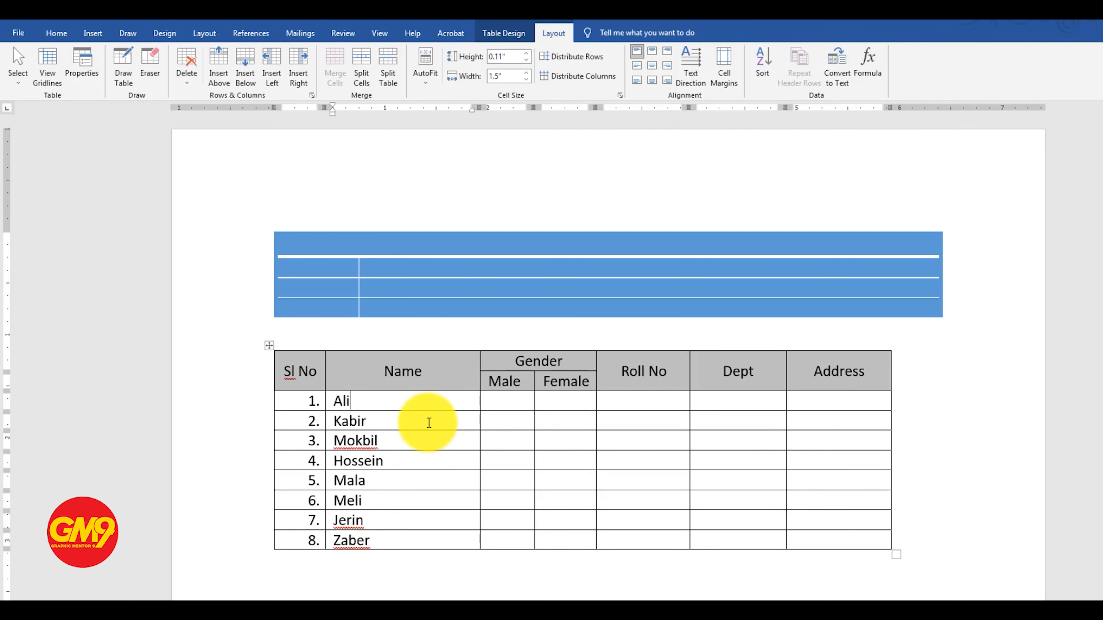
{"action": "mouse_move", "coordinate": [430, 411]}
{"action": "left_mouse_down"}
{"action": "mouse_move", "coordinate": [425, 502]}
{"action": "mouse_move", "coordinate": [440, 410]}
{"action": "left_mouse_up"}
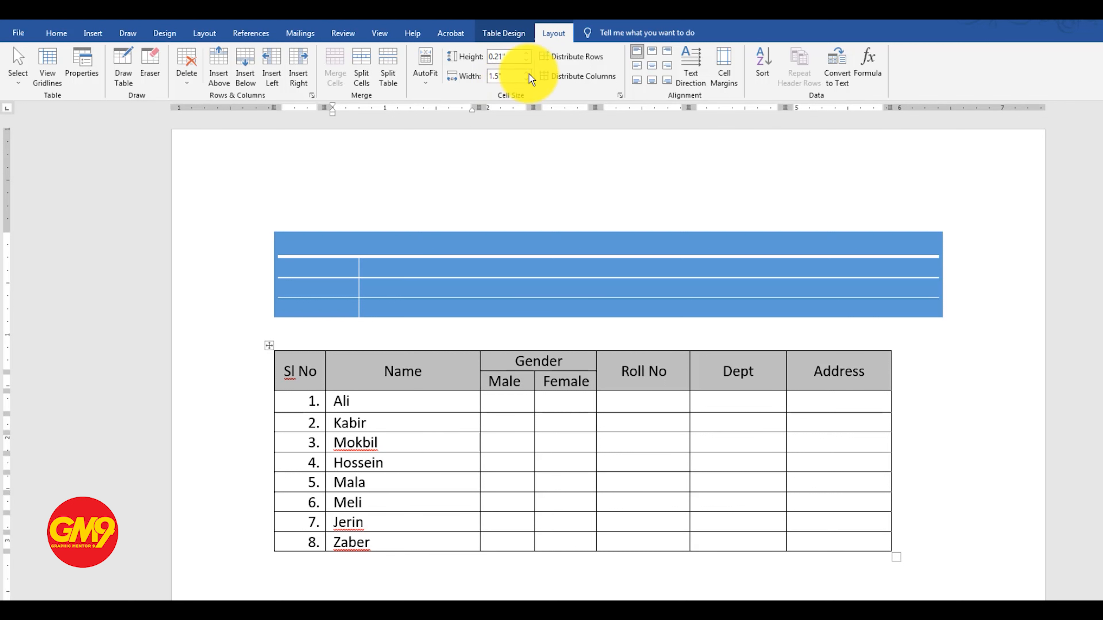
{"action": "left_click", "coordinate": [429, 400]}
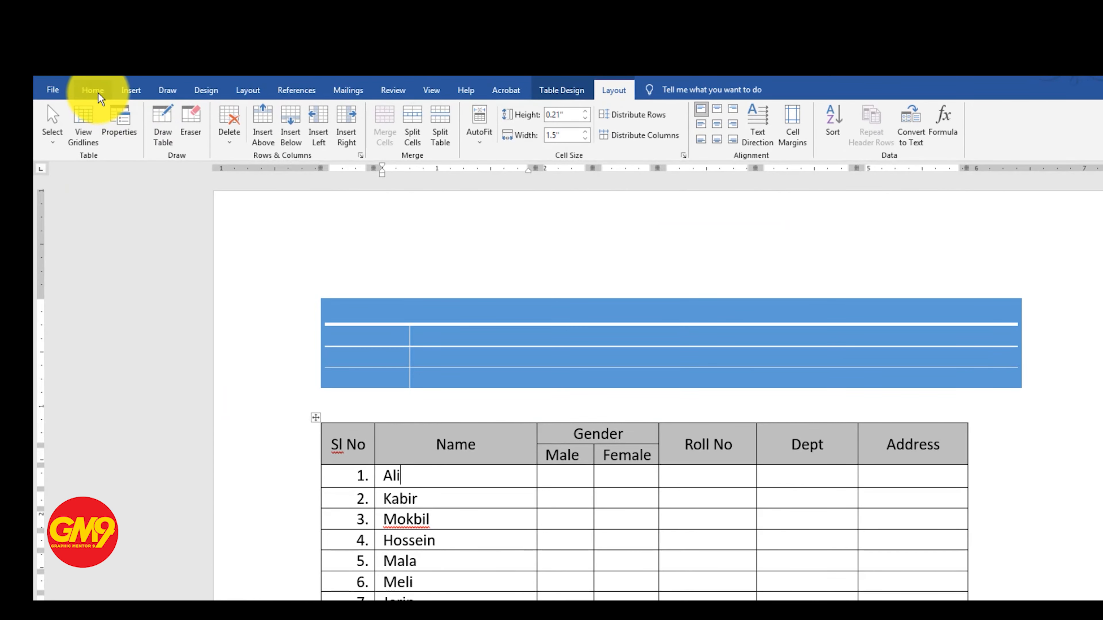
Fill the Roll No column with consecutive numbers starting at 1 and return the cursor to the Name column
{"action": "left_click", "coordinate": [94, 92]}
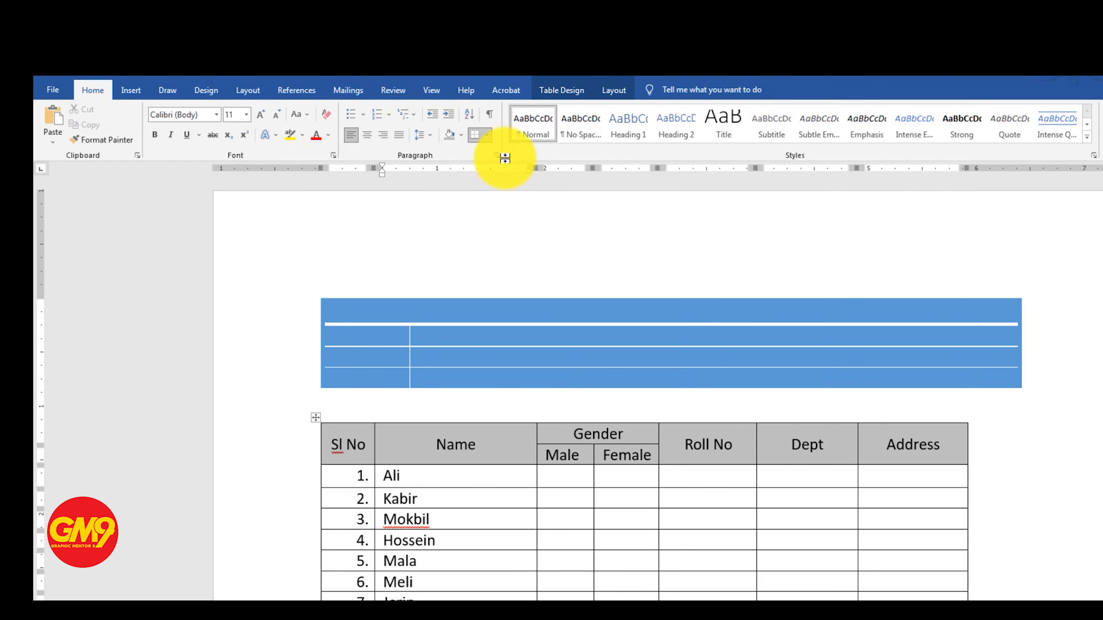
{"action": "left_click", "coordinate": [613, 89]}
{"action": "left_click_drag", "start_coordinate": [388, 494], "coordinate": [451, 600]}
{"action": "left_click", "coordinate": [707, 510]}
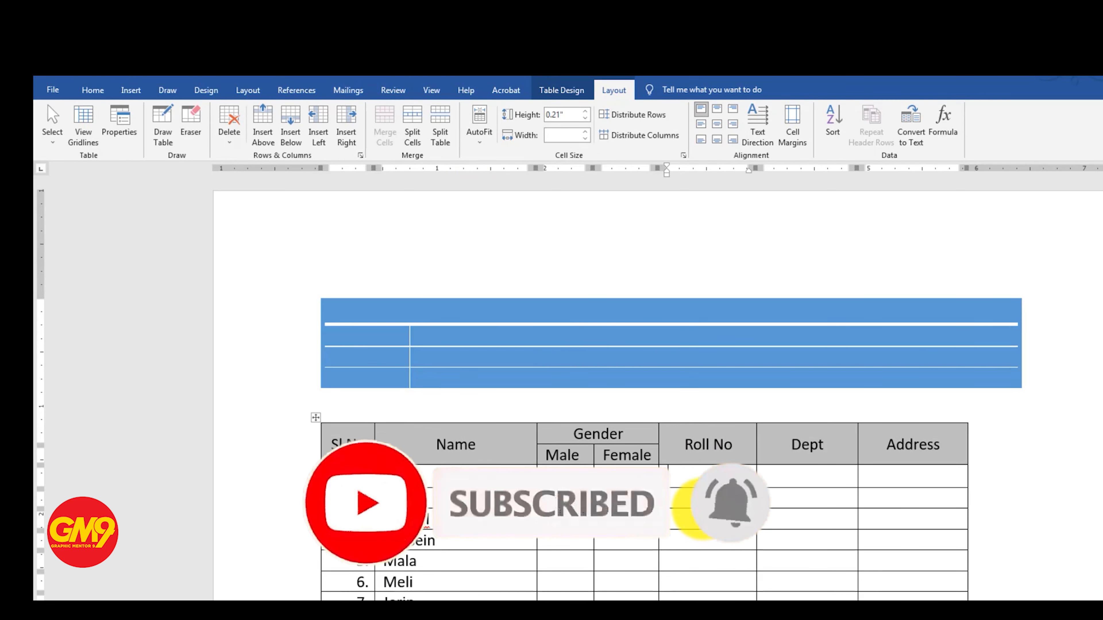
{"action": "key", "text": "Down"}
{"action": "type", "text": "3"}
{"action": "key", "text": "Down"}
{"action": "type", "text": "4"}
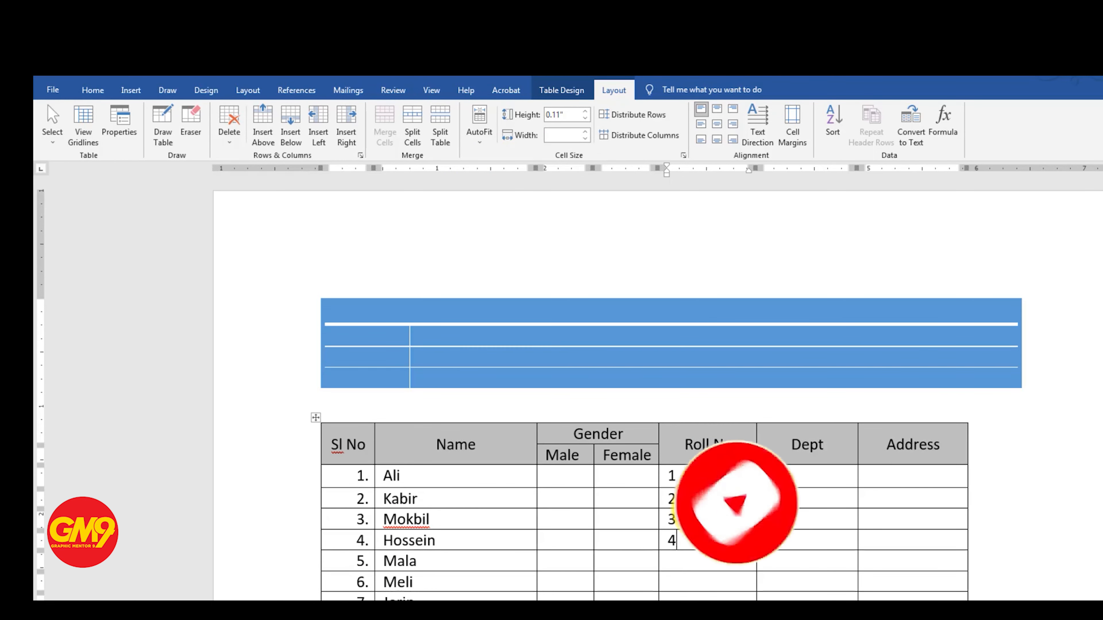
{"action": "key", "text": "Down"}
{"action": "type", "text": "5"}
{"action": "key", "text": "Down"}
{"action": "type", "text": "6"}
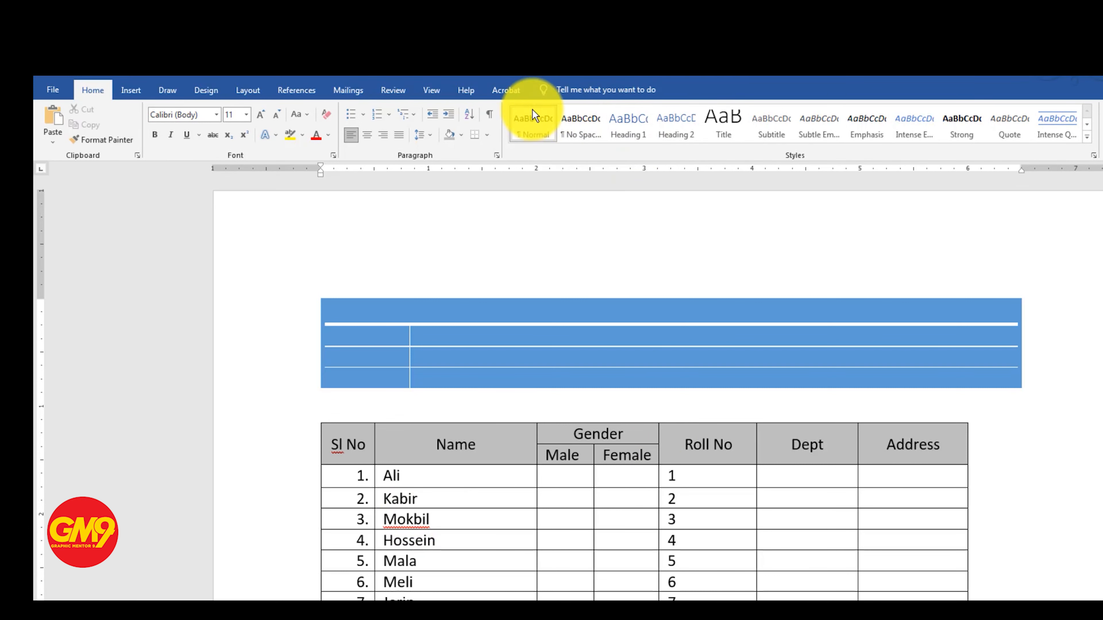
{"action": "left_click", "coordinate": [488, 504]}
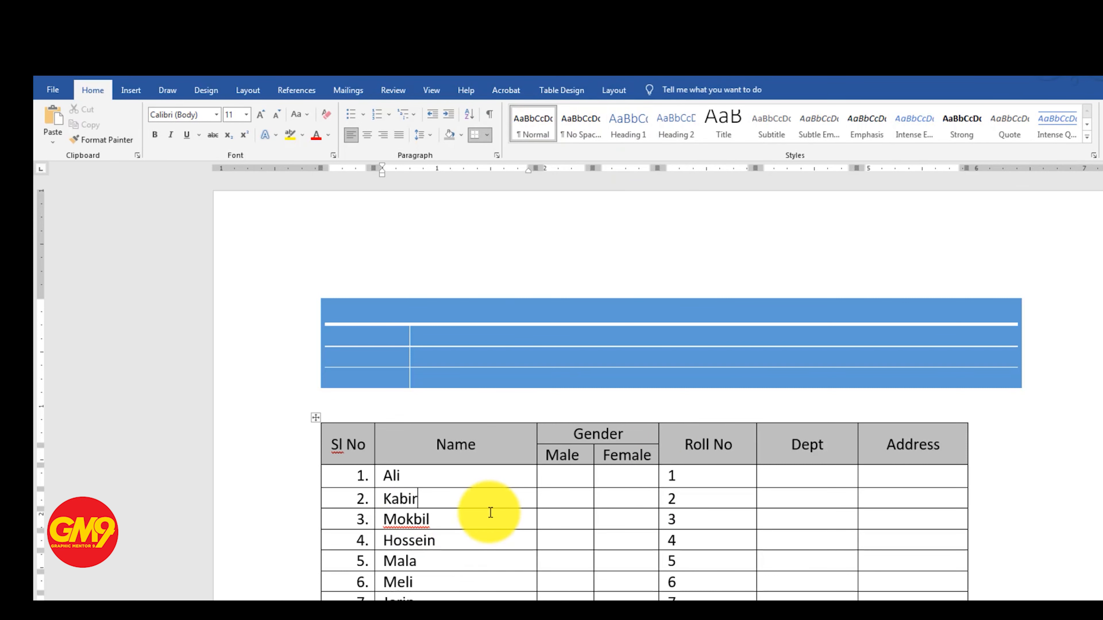
Sort all the data rows by the Name column as ascending text, with no header row
{"action": "left_click", "coordinate": [613, 90]}
{"action": "left_click_drag", "start_coordinate": [395, 474], "coordinate": [394, 617]}
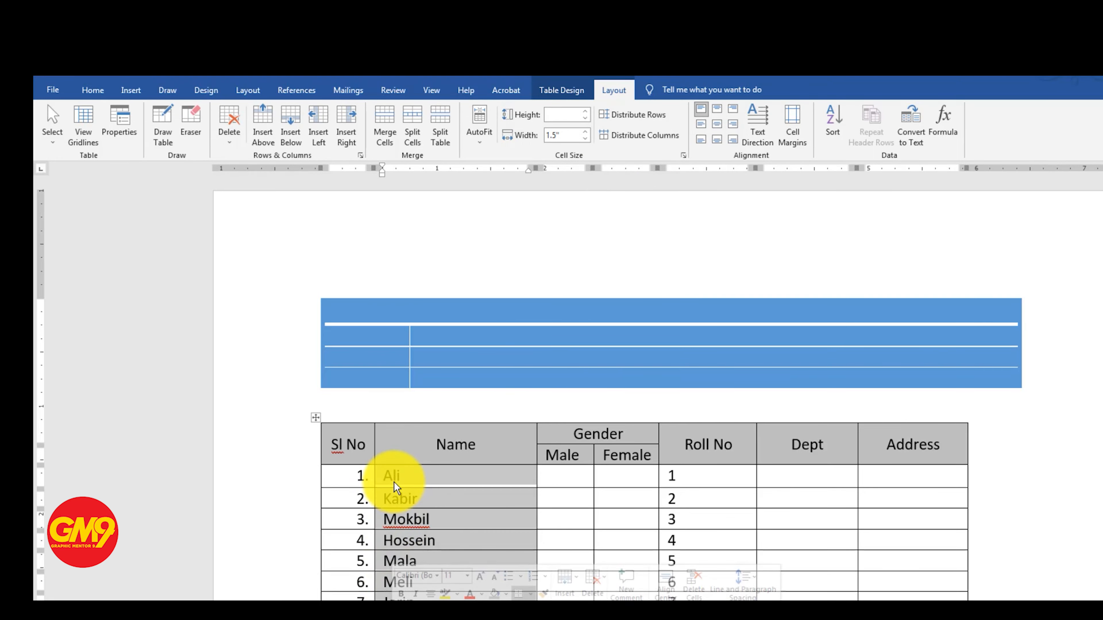
{"action": "left_click", "coordinate": [390, 475]}
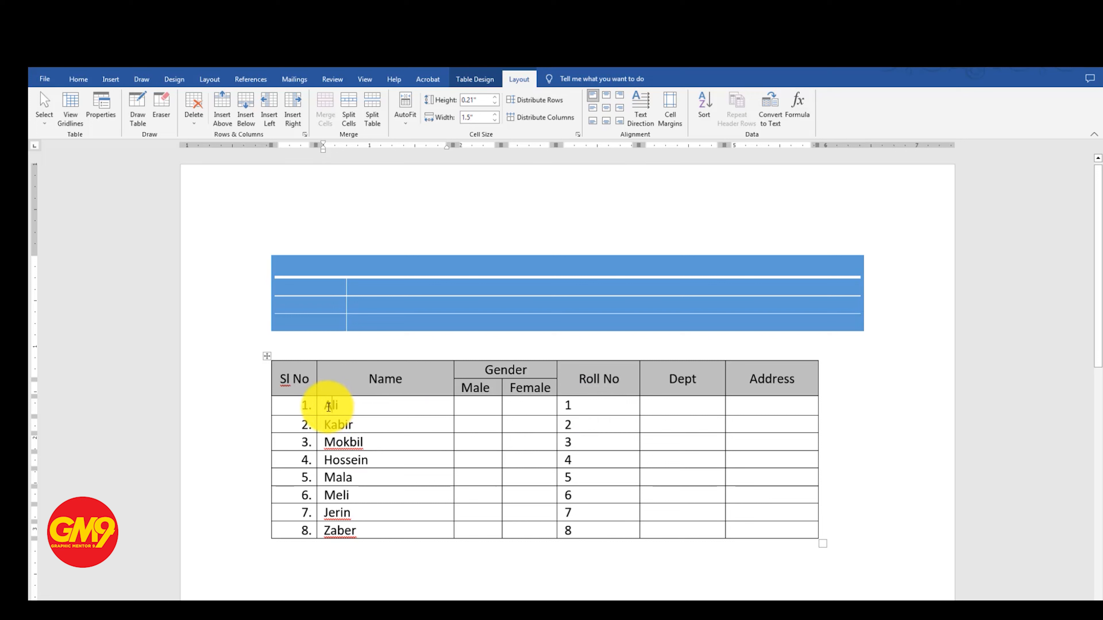
{"action": "left_click_drag", "start_coordinate": [321, 408], "coordinate": [340, 525]}
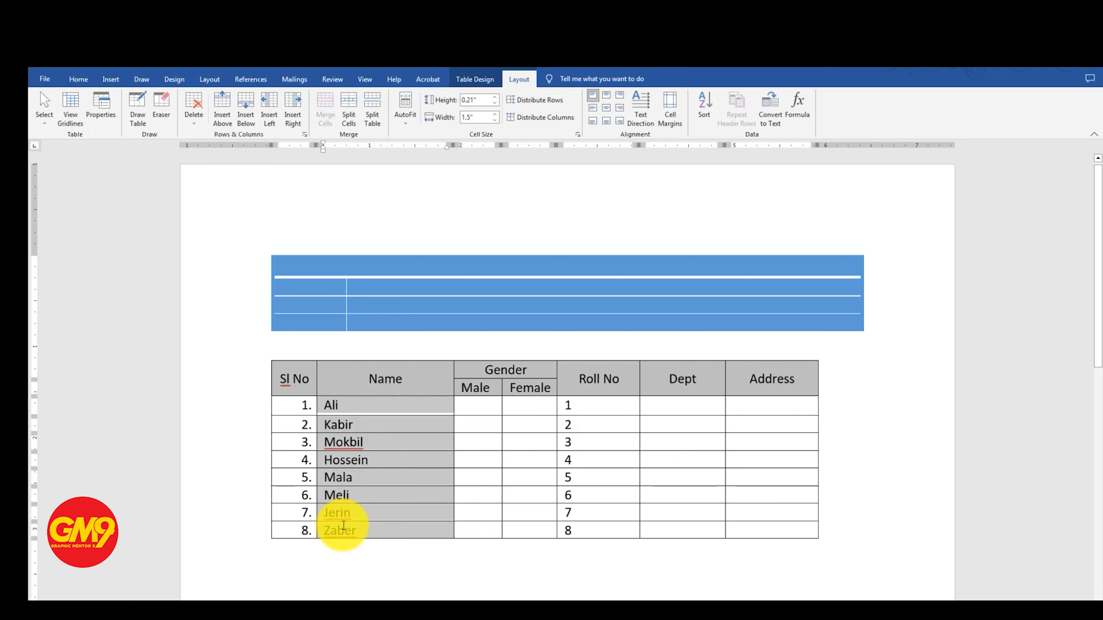
{"action": "left_click", "coordinate": [704, 107]}
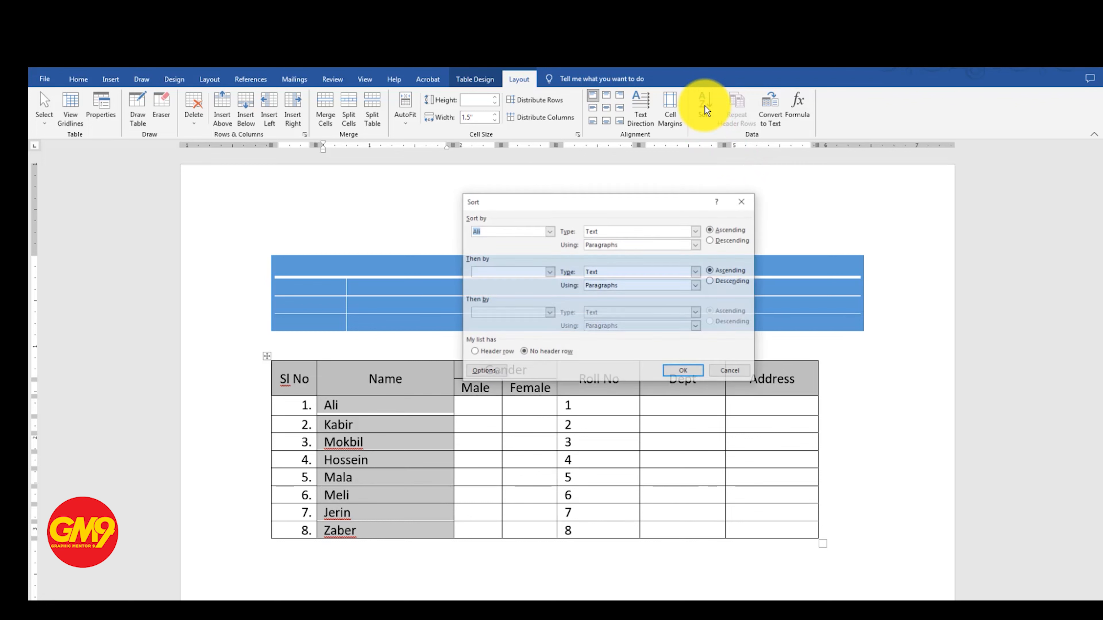
{"action": "left_click_drag", "start_coordinate": [648, 198], "coordinate": [637, 131]}
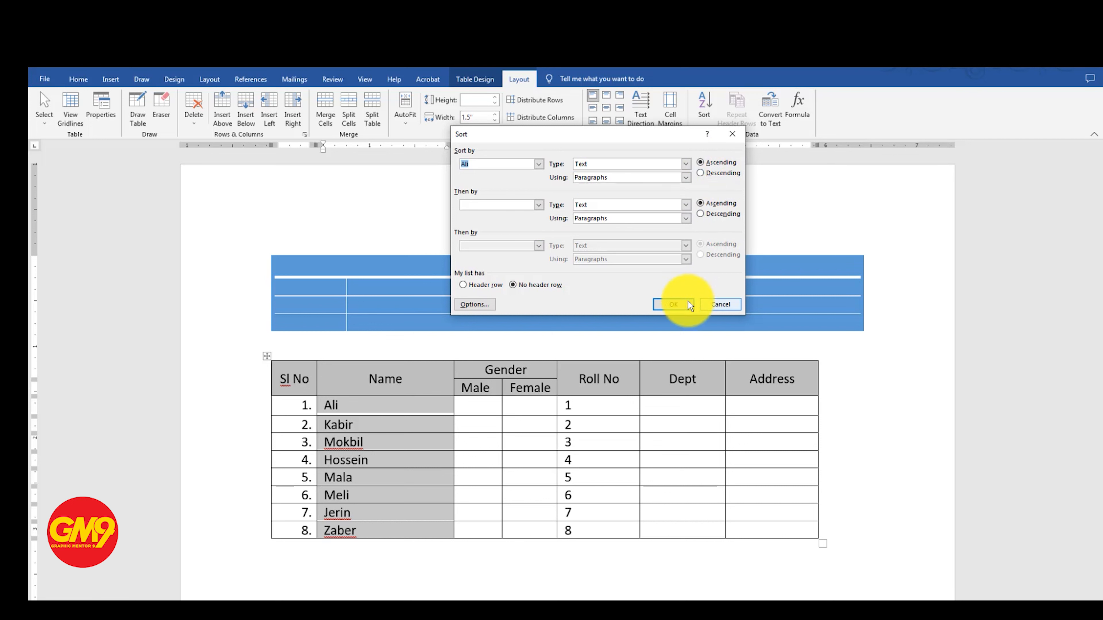
{"action": "left_click", "coordinate": [675, 305]}
{"action": "left_click", "coordinate": [388, 406]}
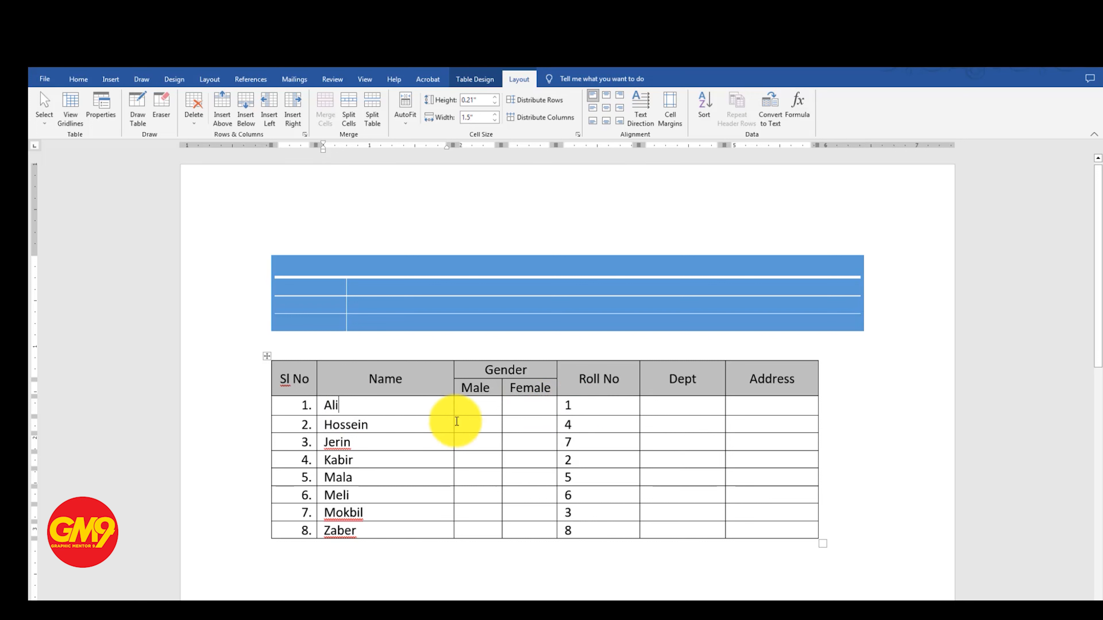
Compare the Roll No entries with the sorted names to check that each row's data moved together
{"action": "left_click", "coordinate": [593, 426]}
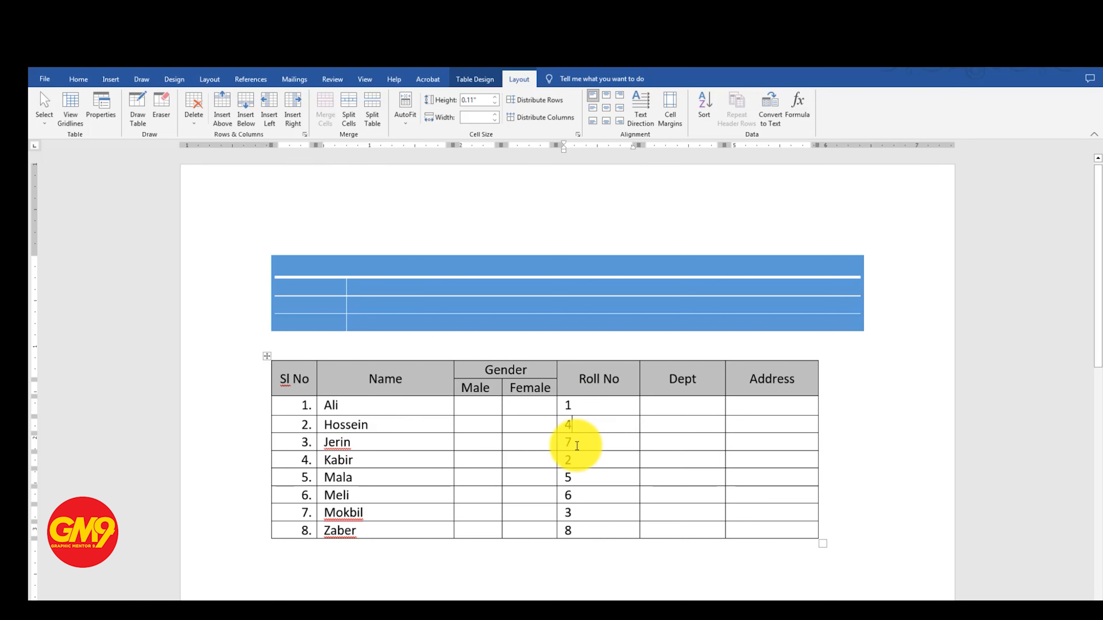
{"action": "left_click", "coordinate": [573, 460]}
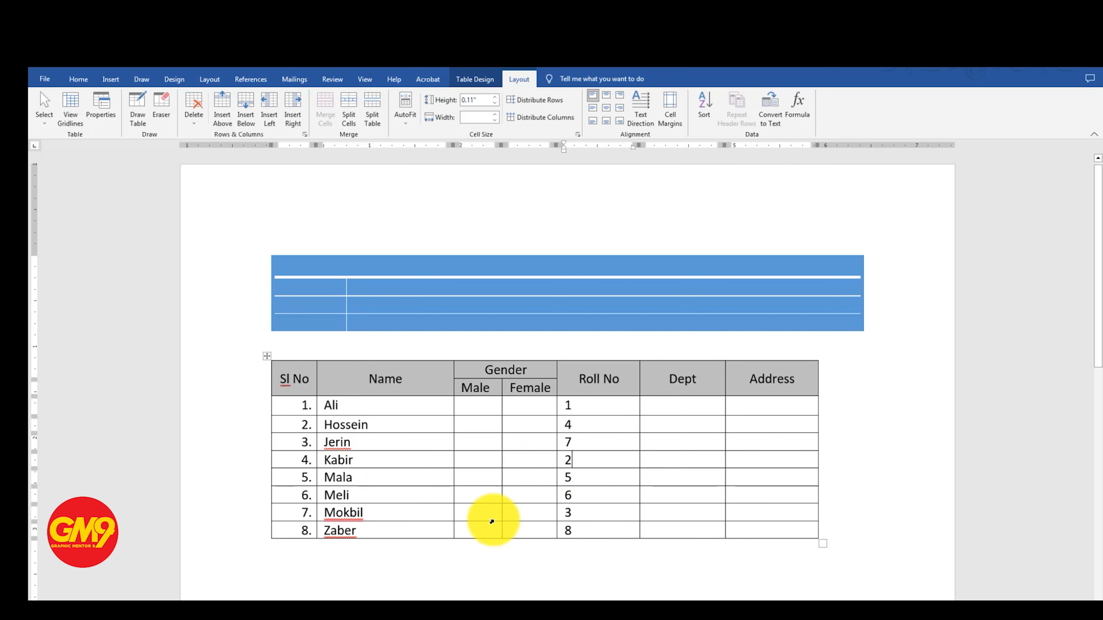
{"action": "left_click_drag", "start_coordinate": [568, 404], "coordinate": [568, 514]}
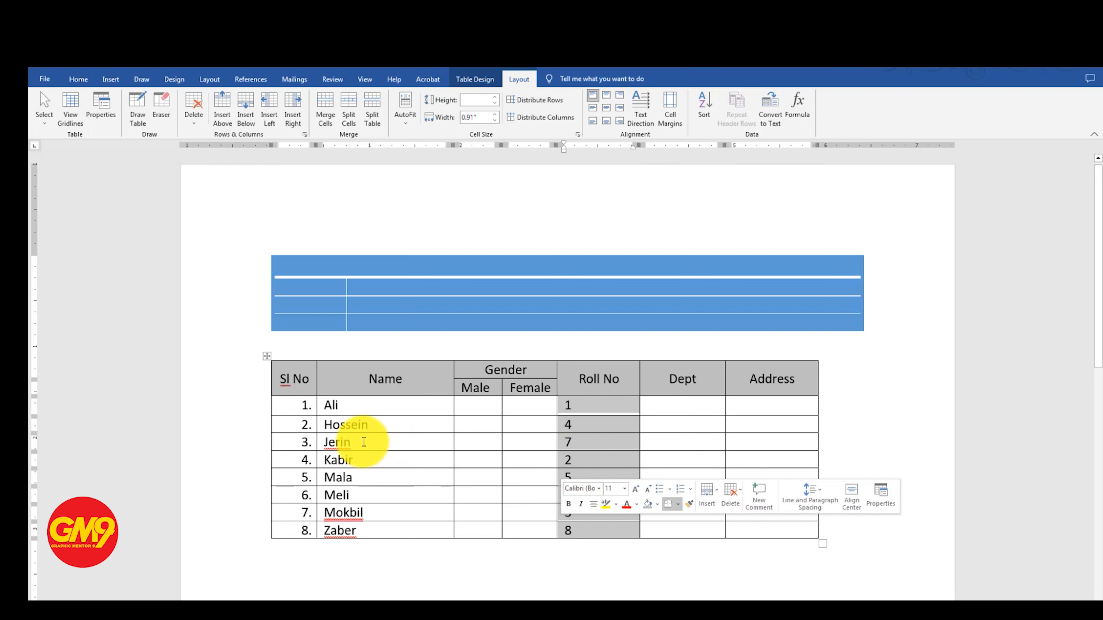
{"action": "left_click", "coordinate": [360, 454]}
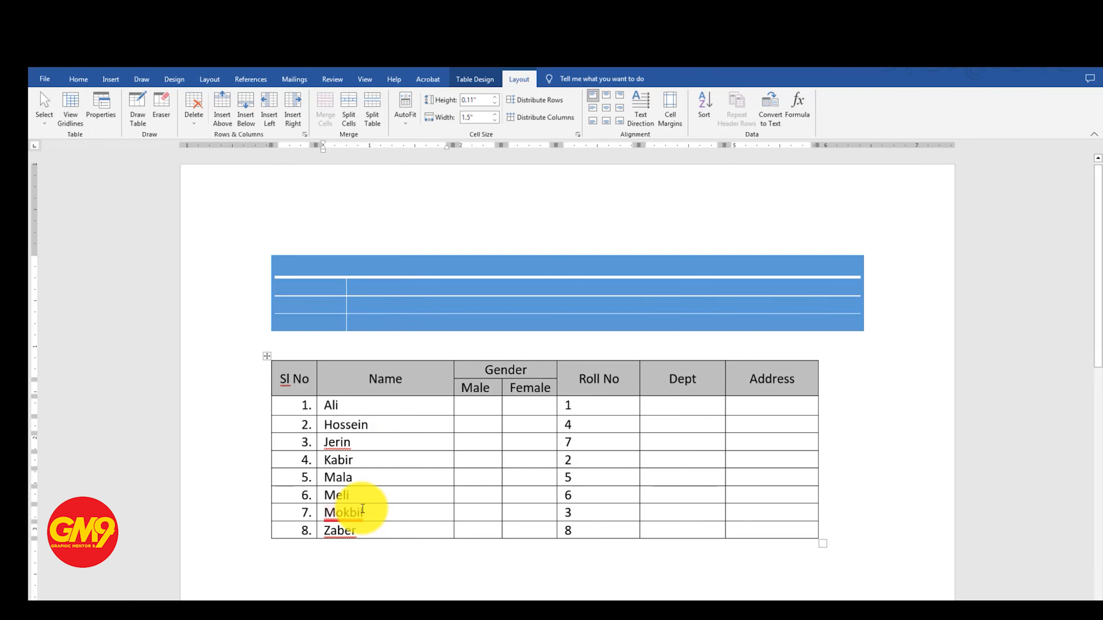
{"action": "left_click", "coordinate": [344, 513]}
{"action": "left_click", "coordinate": [378, 444]}
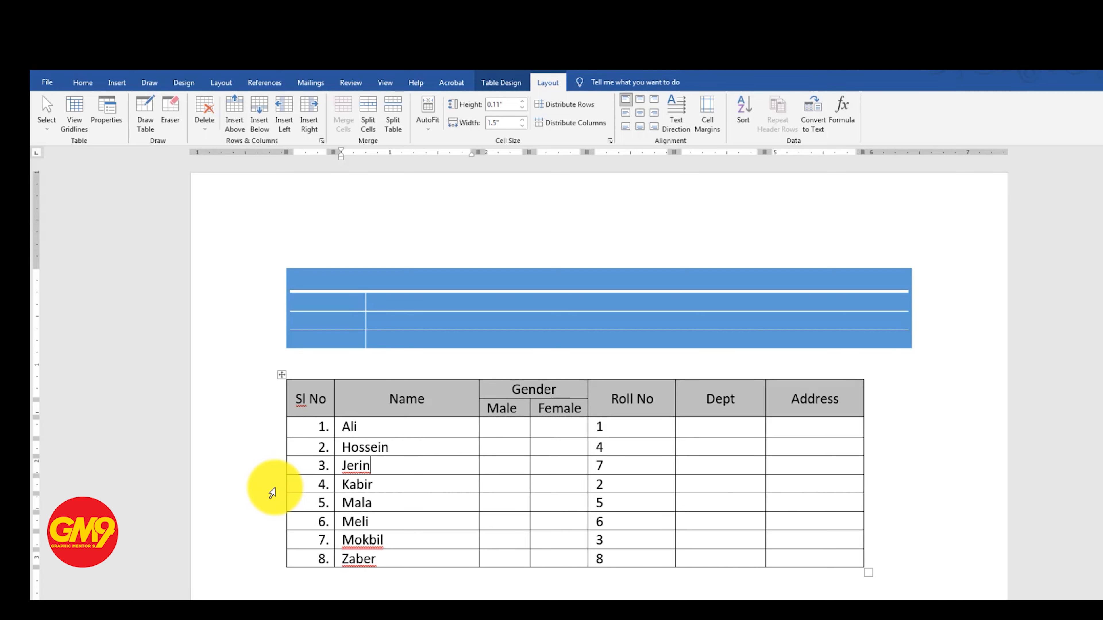
Insert an empty row below the third data row and merge all its cells into one
{"action": "left_click", "coordinate": [276, 494]}
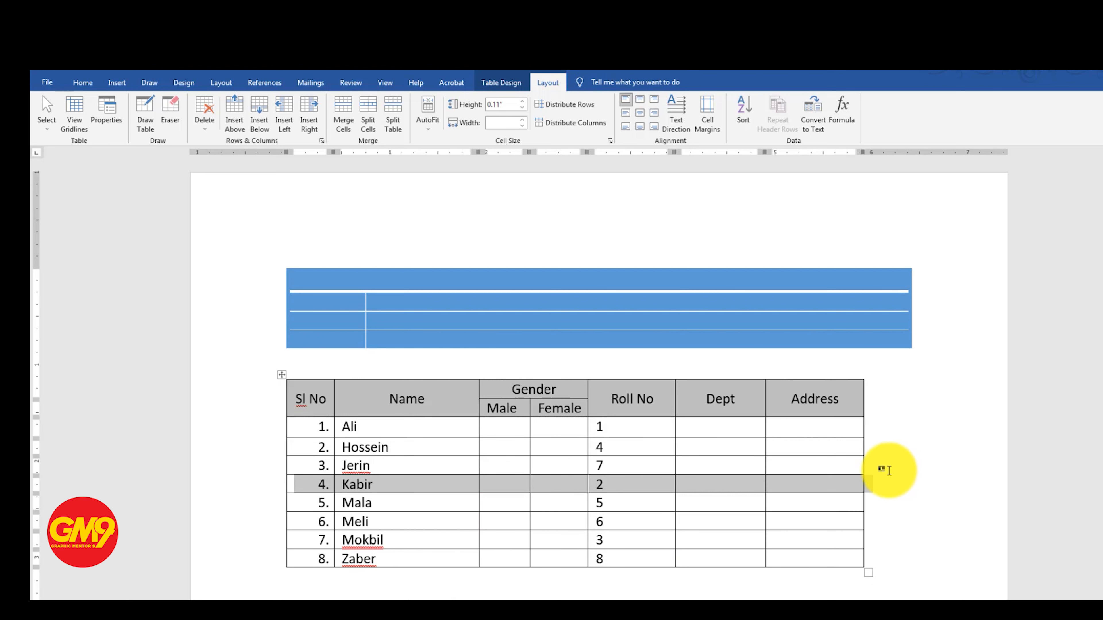
{"action": "left_click", "coordinate": [876, 470]}
{"action": "key", "text": "Return"}
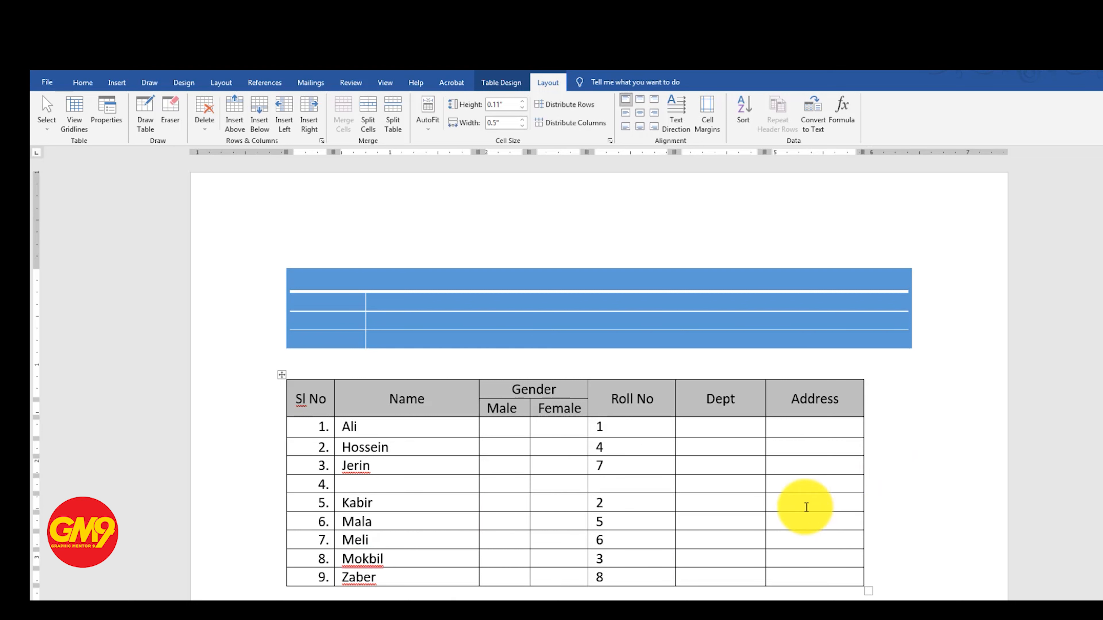
{"action": "left_click", "coordinate": [280, 485]}
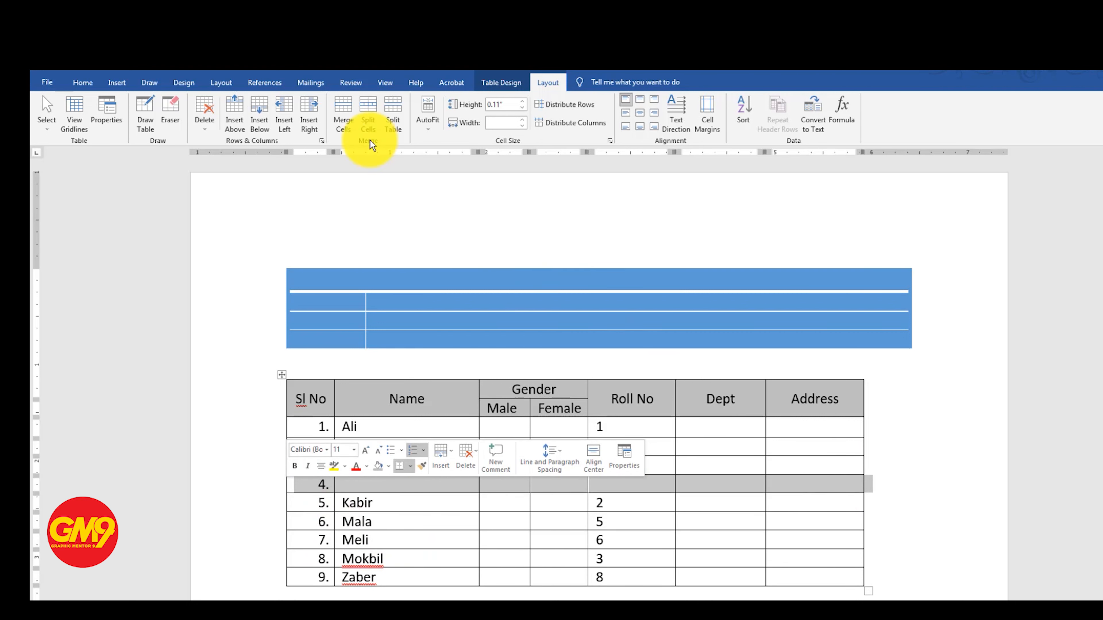
{"action": "left_click", "coordinate": [345, 113]}
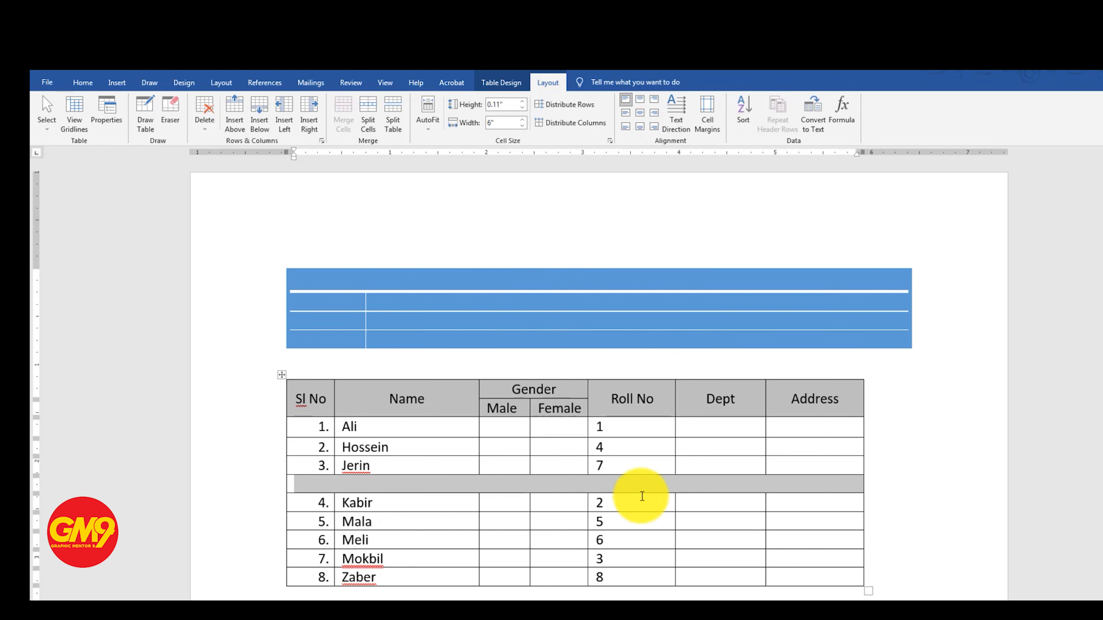
{"action": "left_click", "coordinate": [743, 486]}
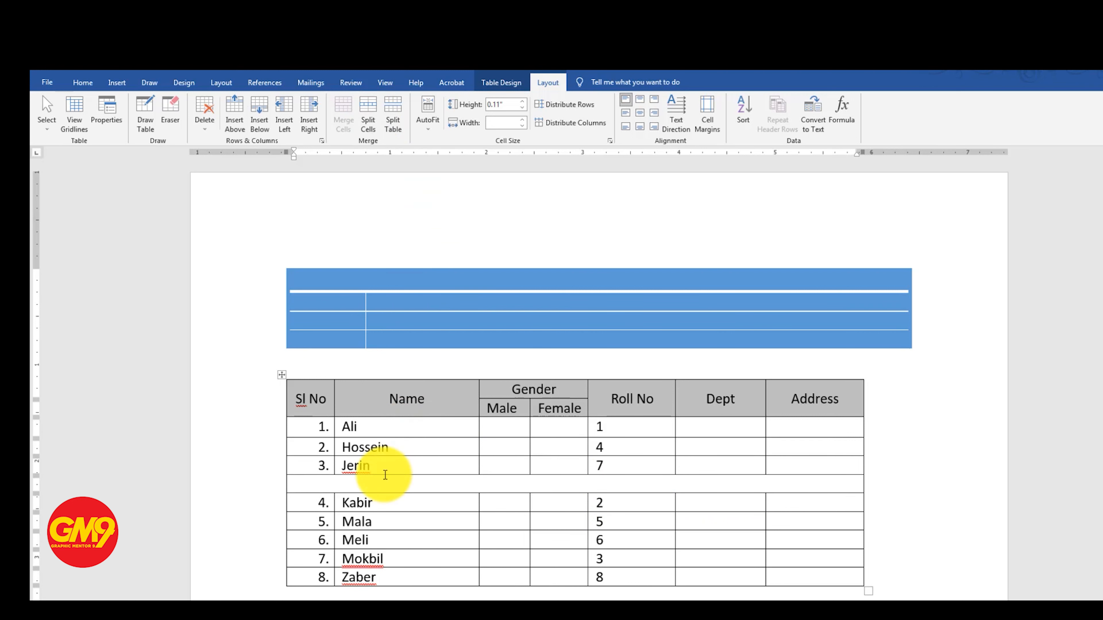
Split the merged empty row below the third data row into three columns
{"action": "left_click", "coordinate": [373, 119]}
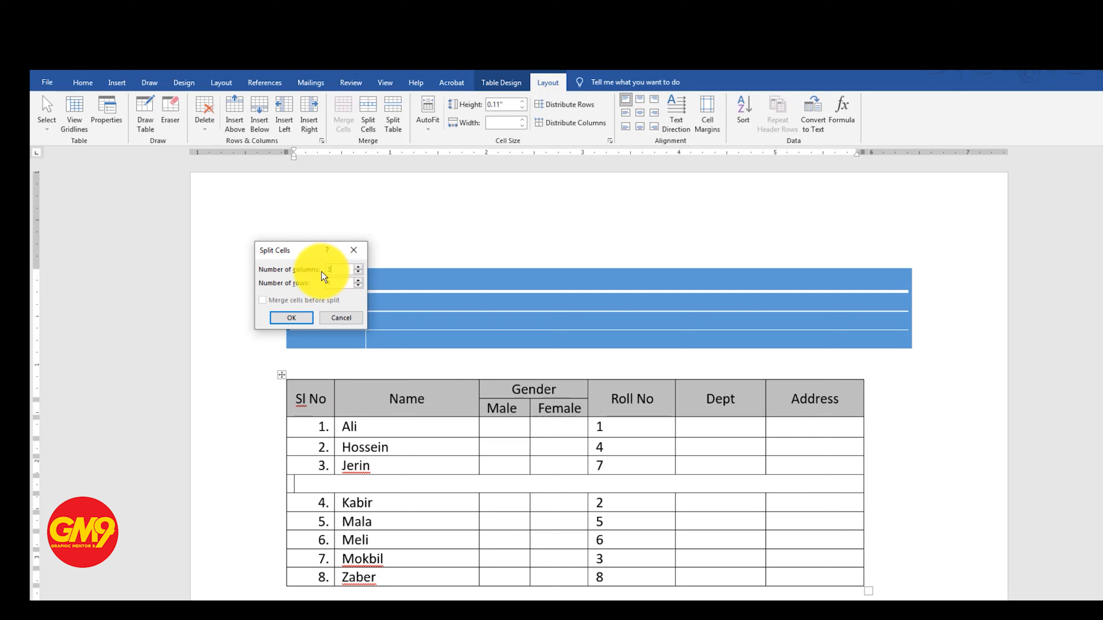
{"action": "left_click", "coordinate": [293, 322]}
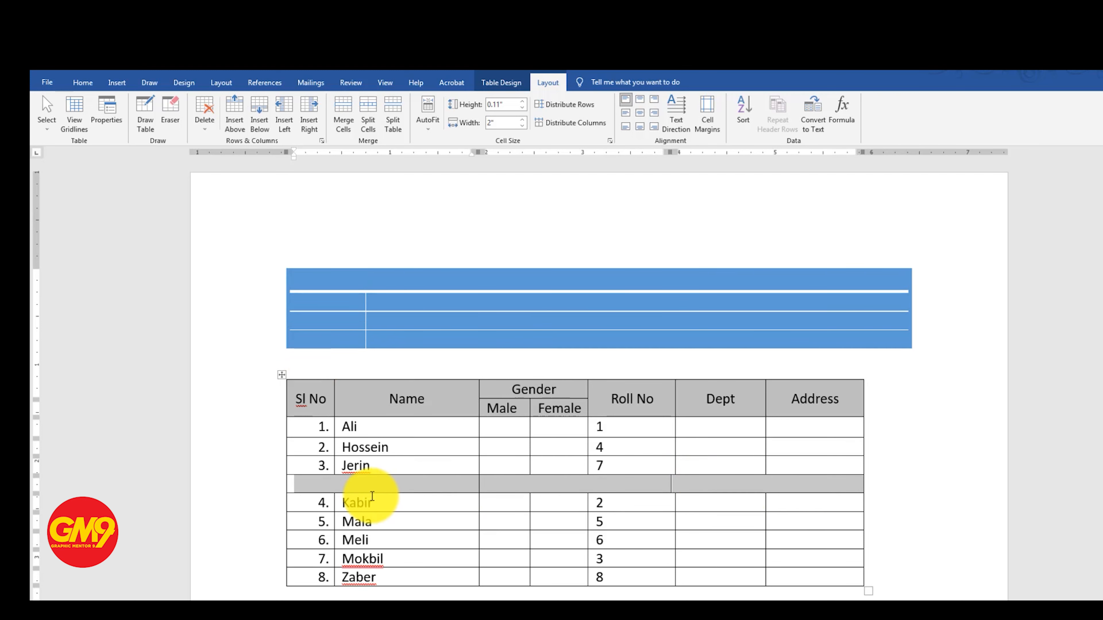
{"action": "left_click", "coordinate": [370, 483]}
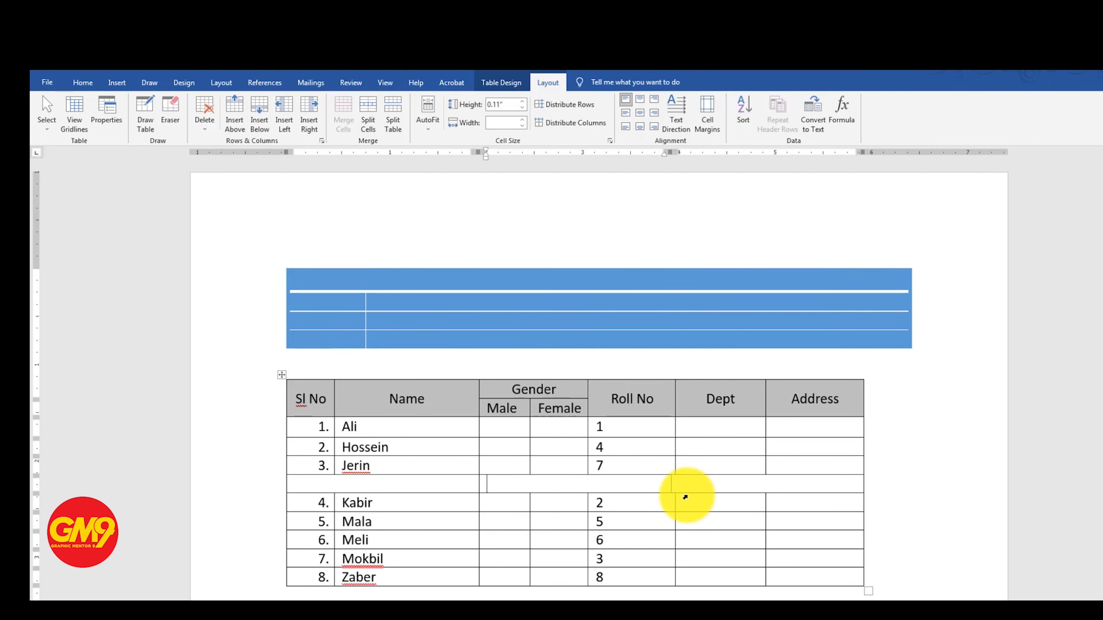
{"action": "left_click", "coordinate": [736, 485]}
Split the table in two so that the empty three-cell row starts the second table
{"action": "left_click_drag", "start_coordinate": [315, 482], "coordinate": [726, 485]}
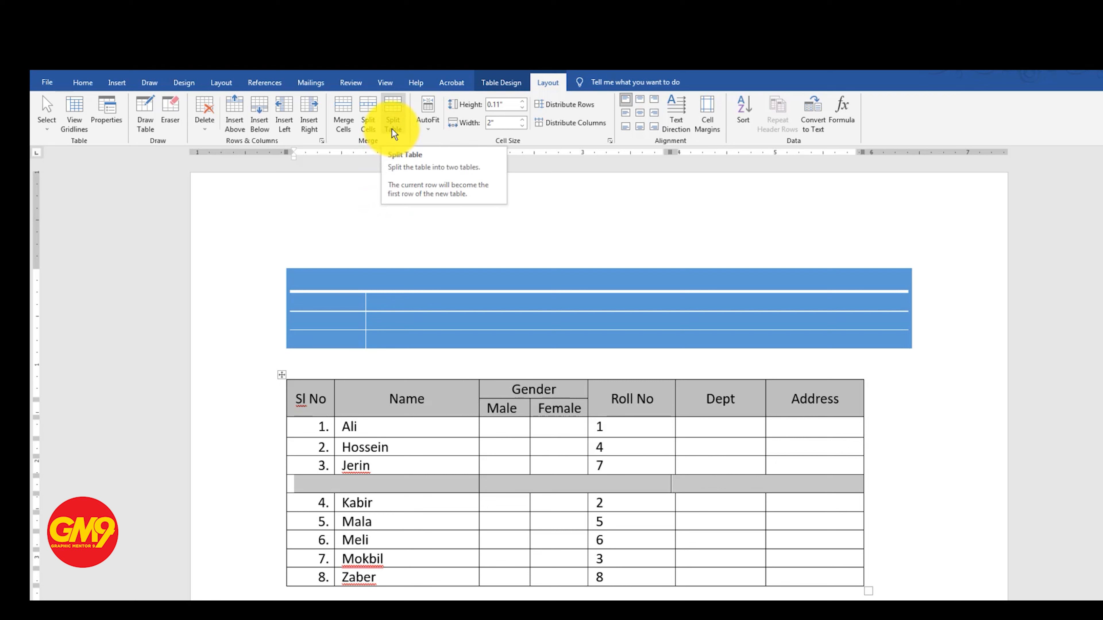
{"action": "left_click", "coordinate": [395, 111]}
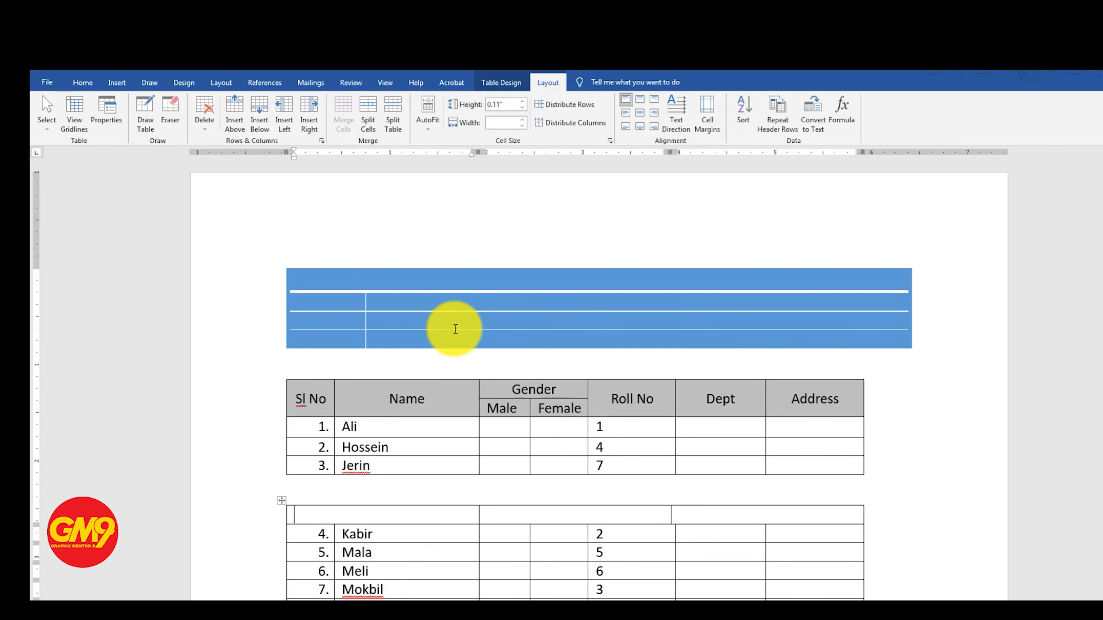